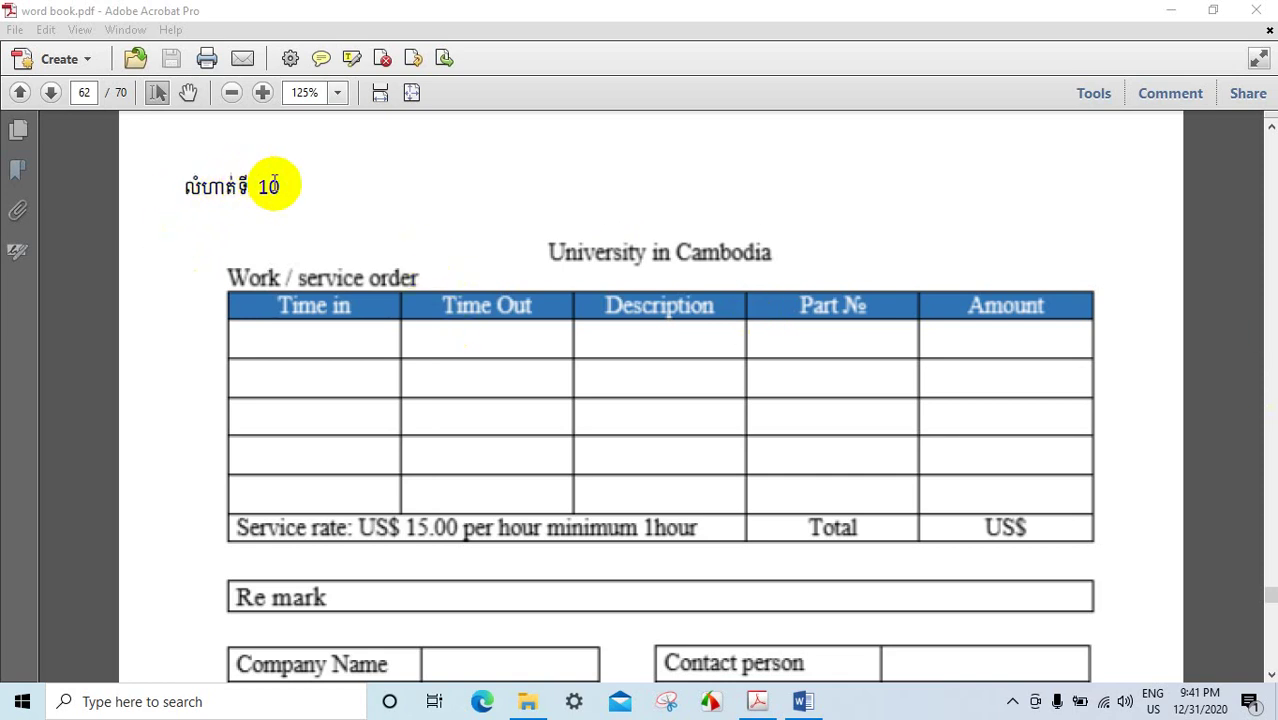
- Review the work order on page 62 of word book.pdf, then bring up the Word exercise document
scroll(508, 298, "down", 2)
scroll(509, 295, "down", 1)
scroll(676, 349, "down", 3)
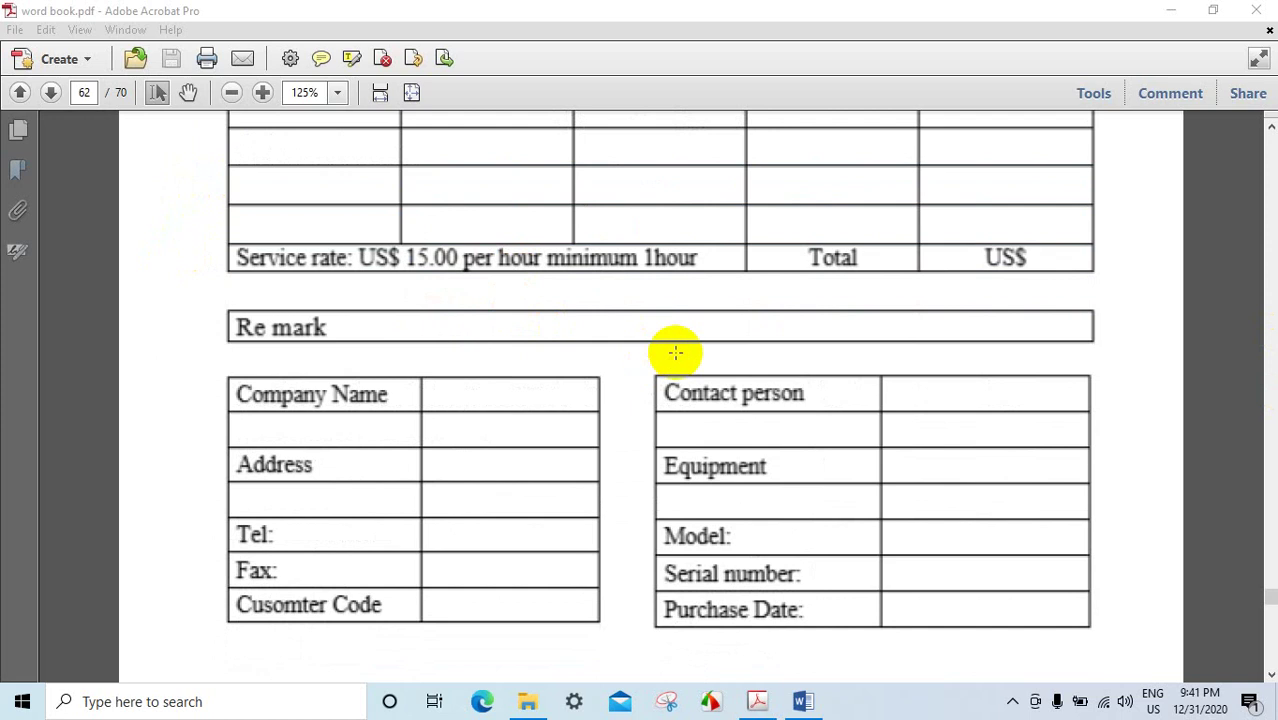
scroll(676, 349, "up", 4)
scroll(677, 352, "up", 3)
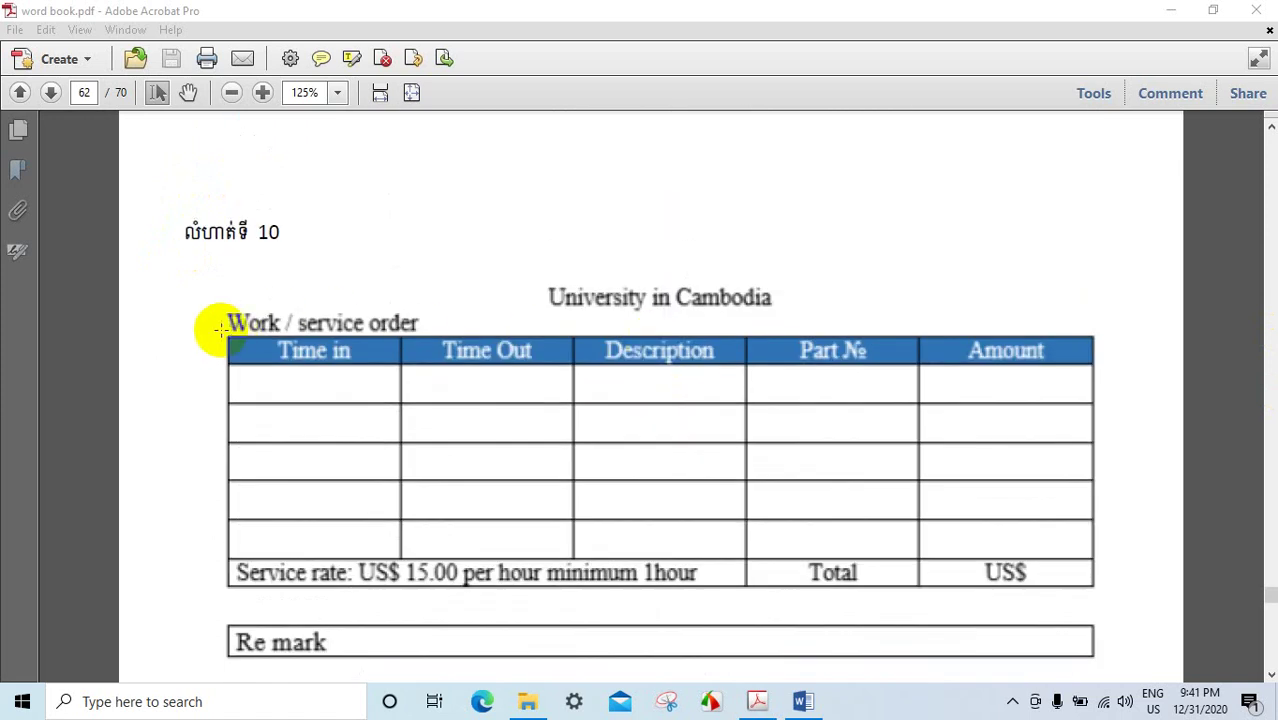
scroll(753, 321, "down", 3)
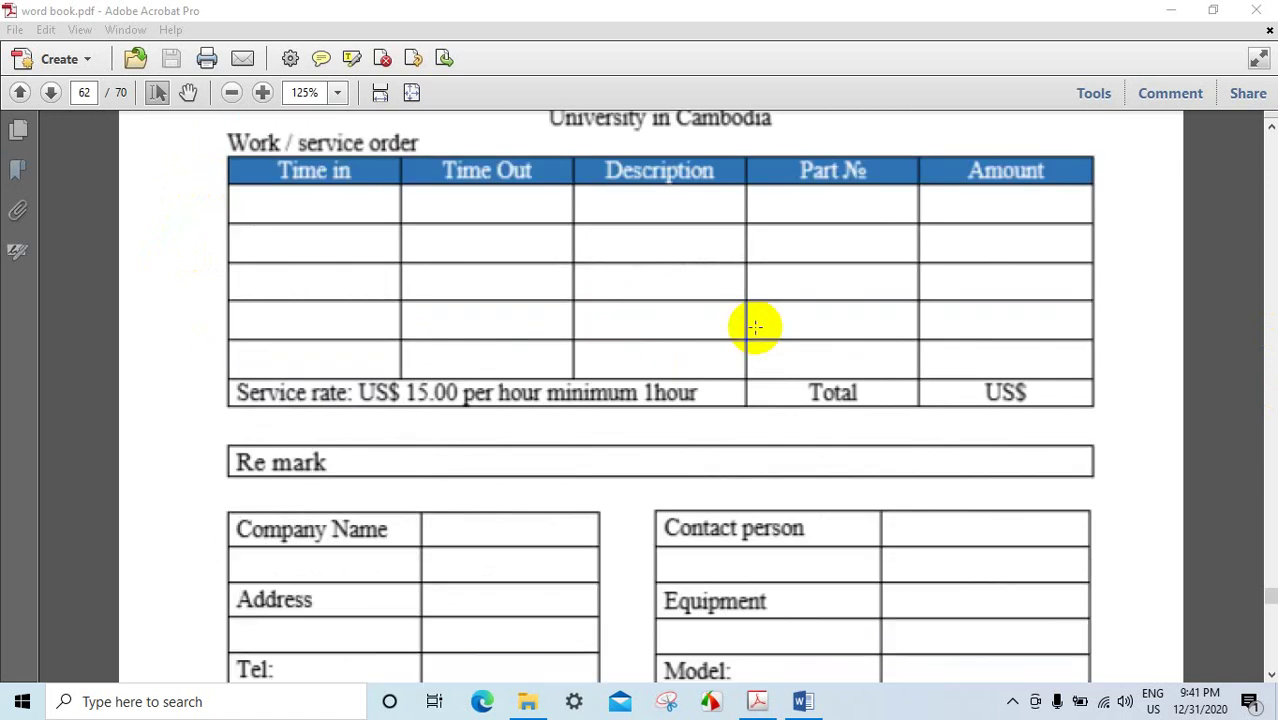
scroll(755, 330, "down", 4)
scroll(756, 350, "down", 3)
scroll(754, 375, "down", 4)
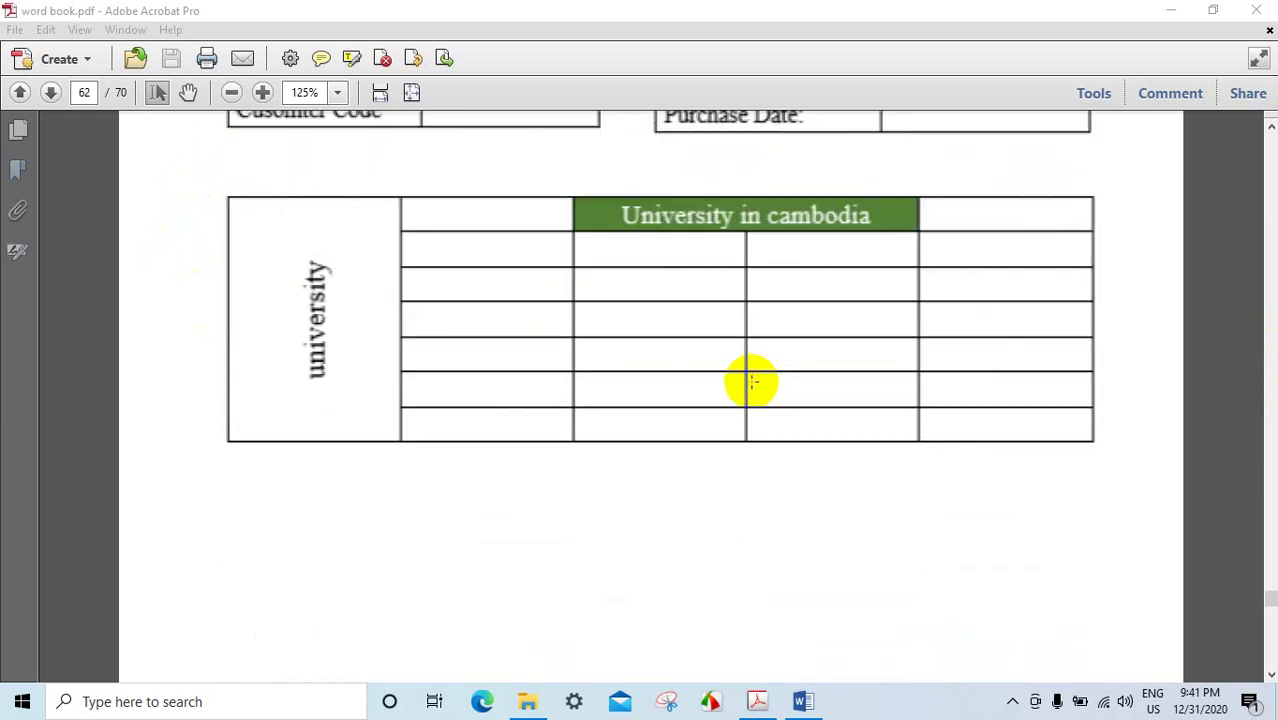
left_click(803, 701)
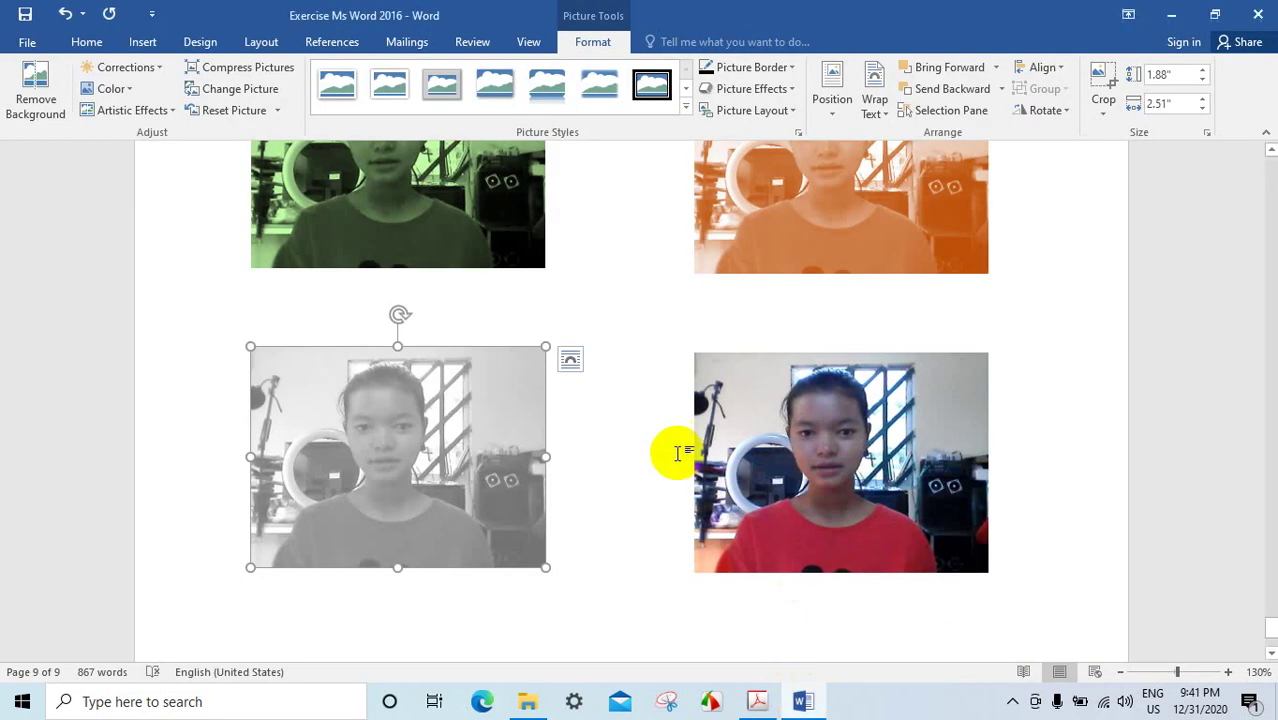
- Deselect the grey picture and place the cursor on the blank line below the picture grid
scroll(678, 452, "up", 3)
scroll(600, 410, "up", 3)
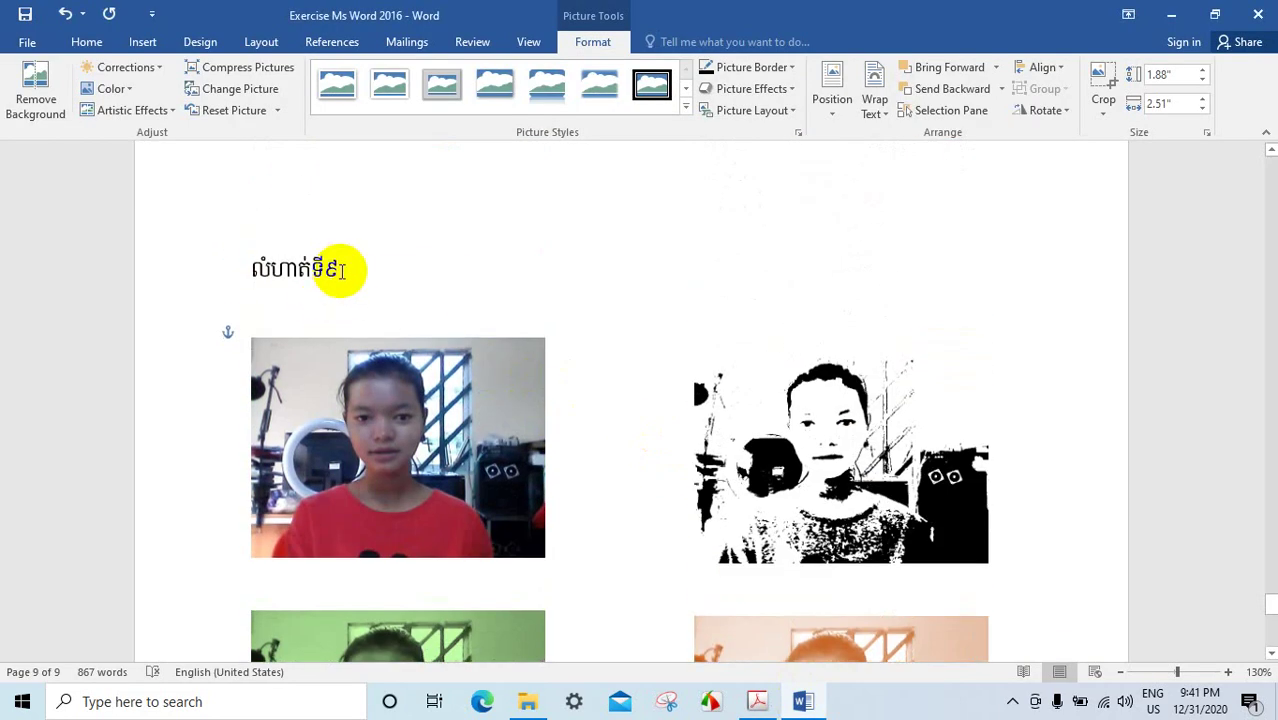
scroll(608, 400, "down", 2)
scroll(593, 434, "down", 4)
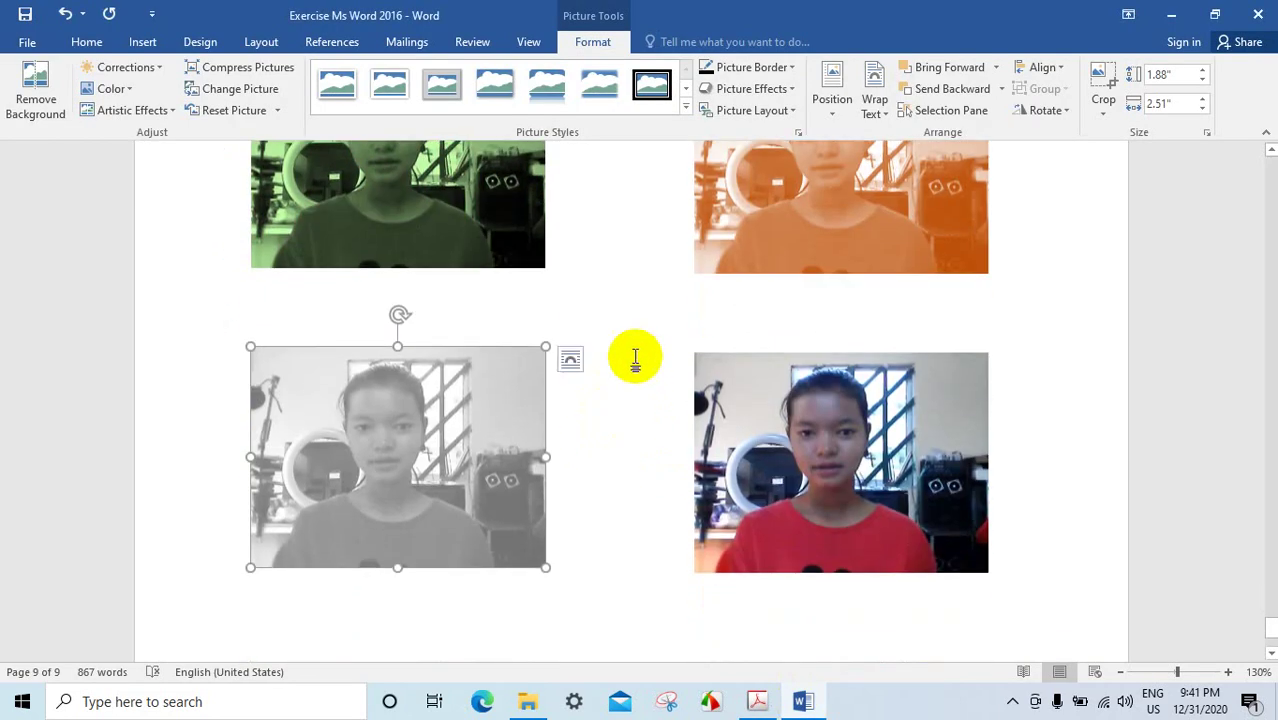
scroll(633, 354, "up", 4)
scroll(440, 235, "up", 2)
left_click(420, 268)
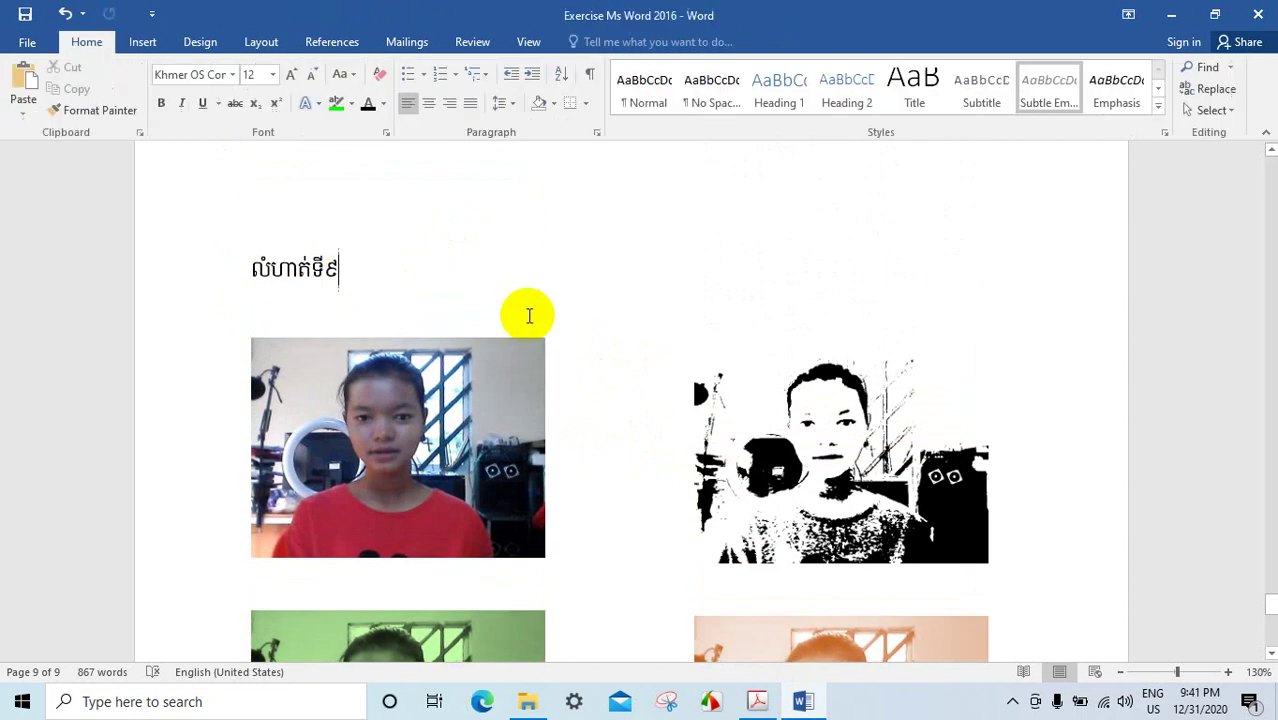
scroll(592, 362, "down", 2)
scroll(595, 390, "down", 3)
scroll(560, 418, "down", 3)
left_click(462, 439)
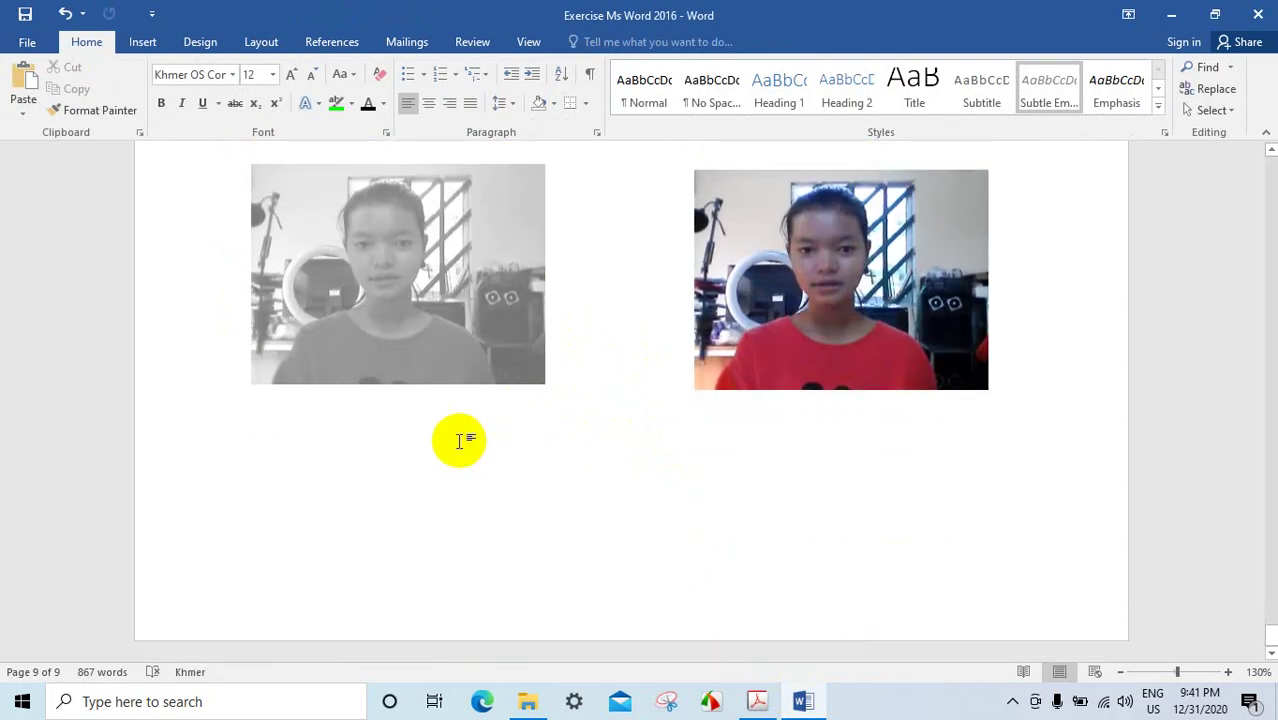
scroll(470, 433, "up", 6)
left_click(480, 428)
scroll(488, 436, "down", 3)
scroll(400, 410, "down", 2)
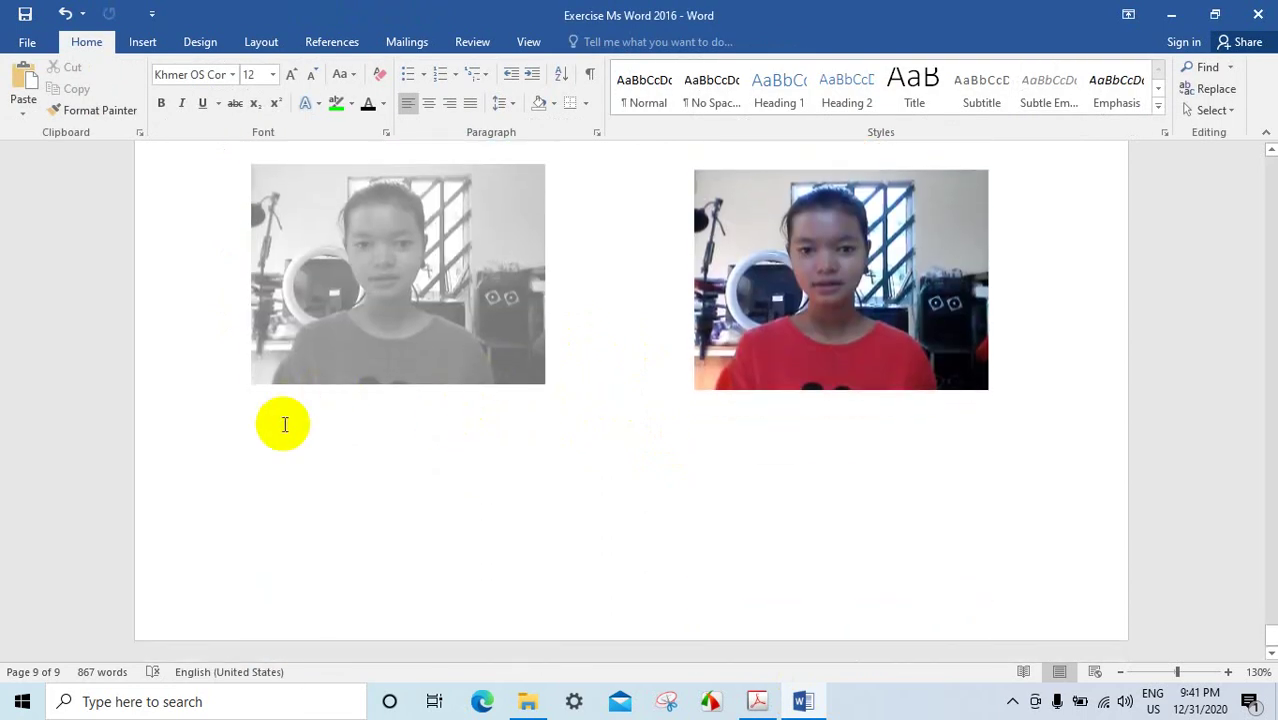
scroll(435, 425, "up", 5)
scroll(580, 450, "down", 3)
scroll(440, 478, "down", 3)
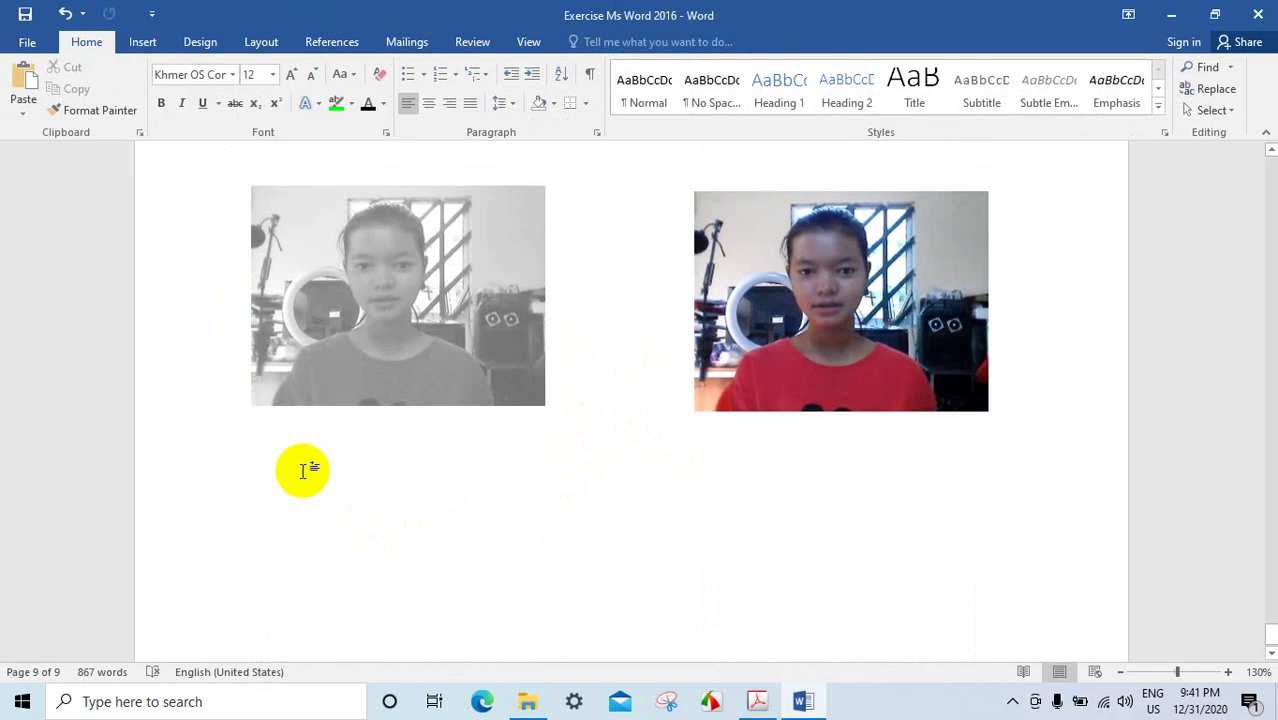
left_click(305, 465)
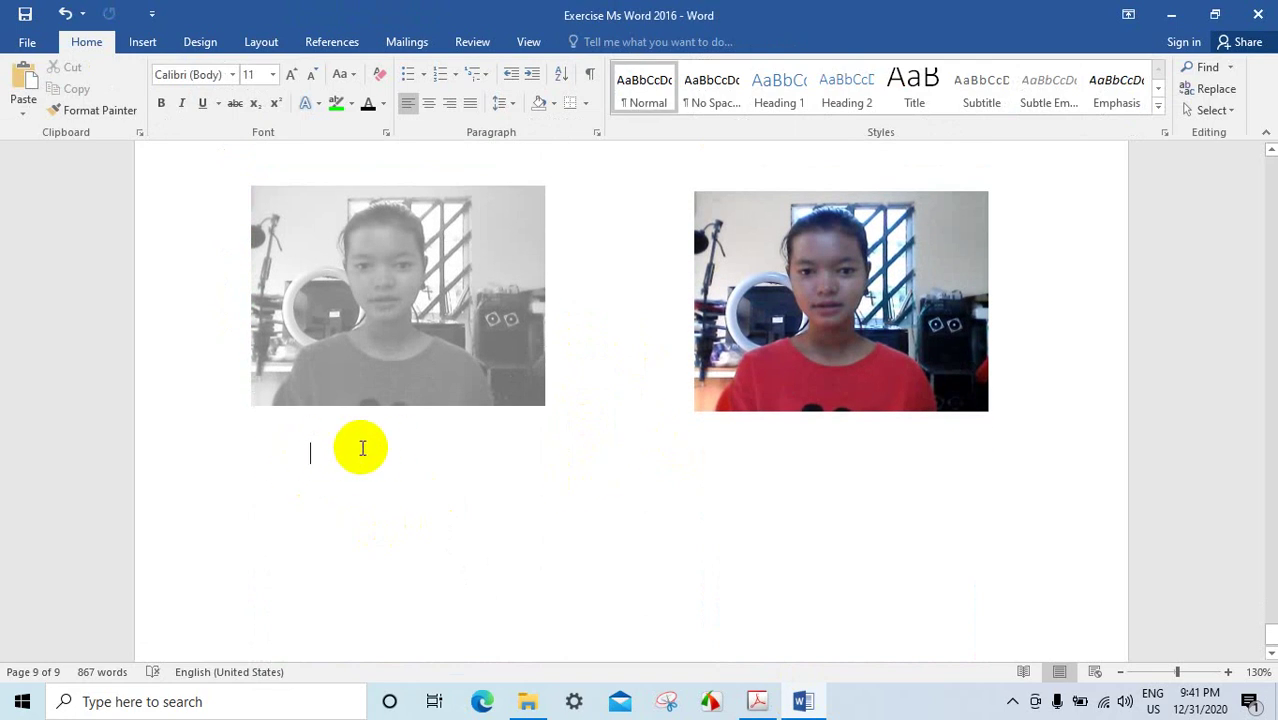
- Insert a page break and start page 10 with the Khmer heading លំហាត់ទី១០ and an empty line
key("ctrl+Return")
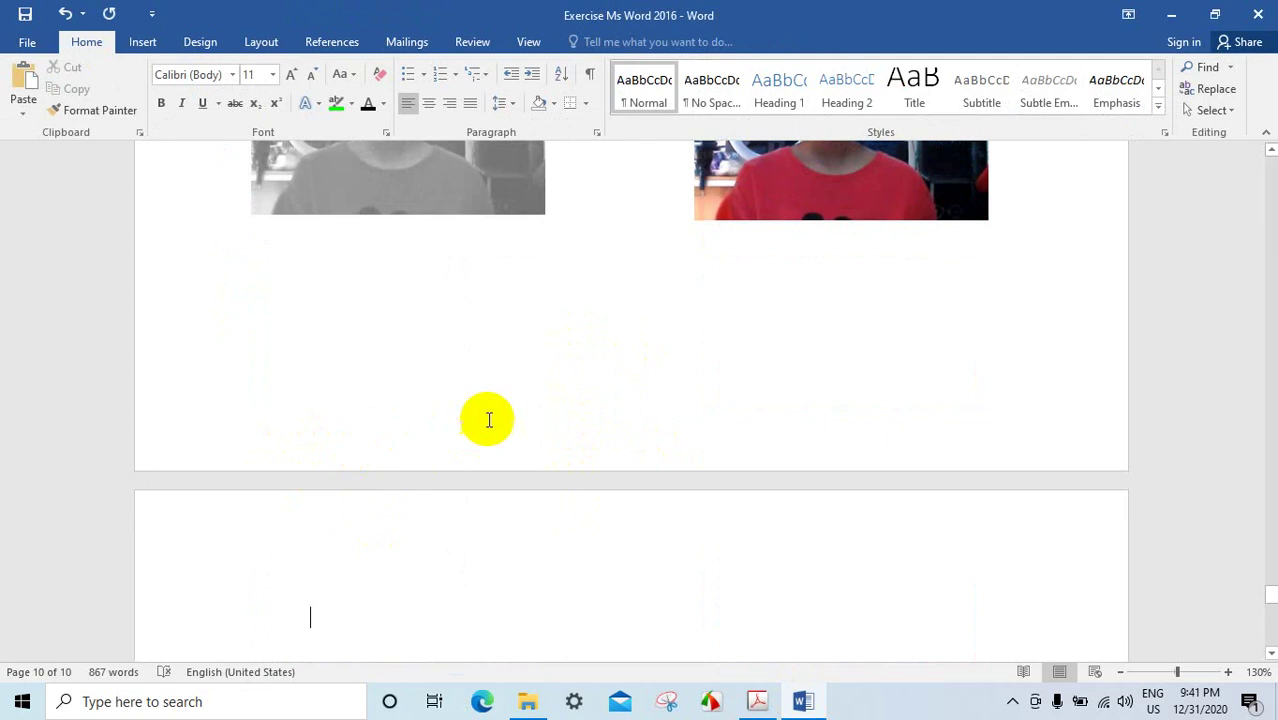
scroll(438, 465, "down", 3)
scroll(437, 463, "up", 5)
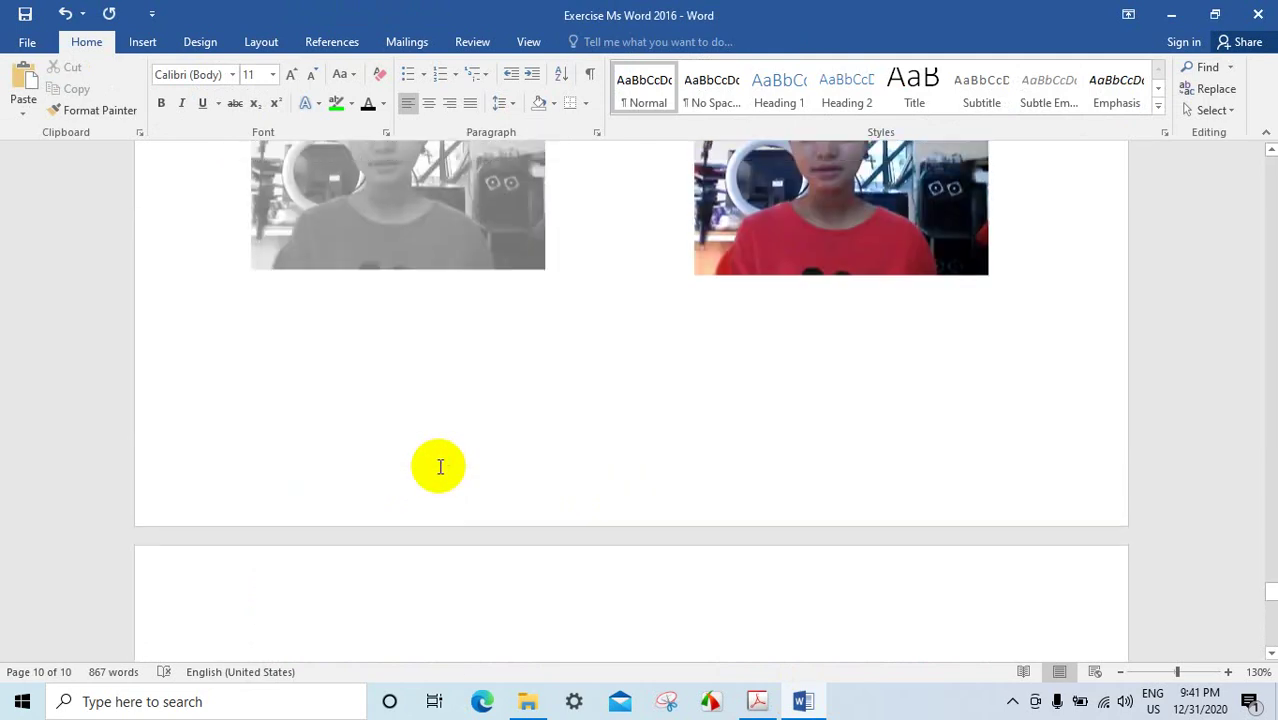
scroll(435, 460, "up", 5)
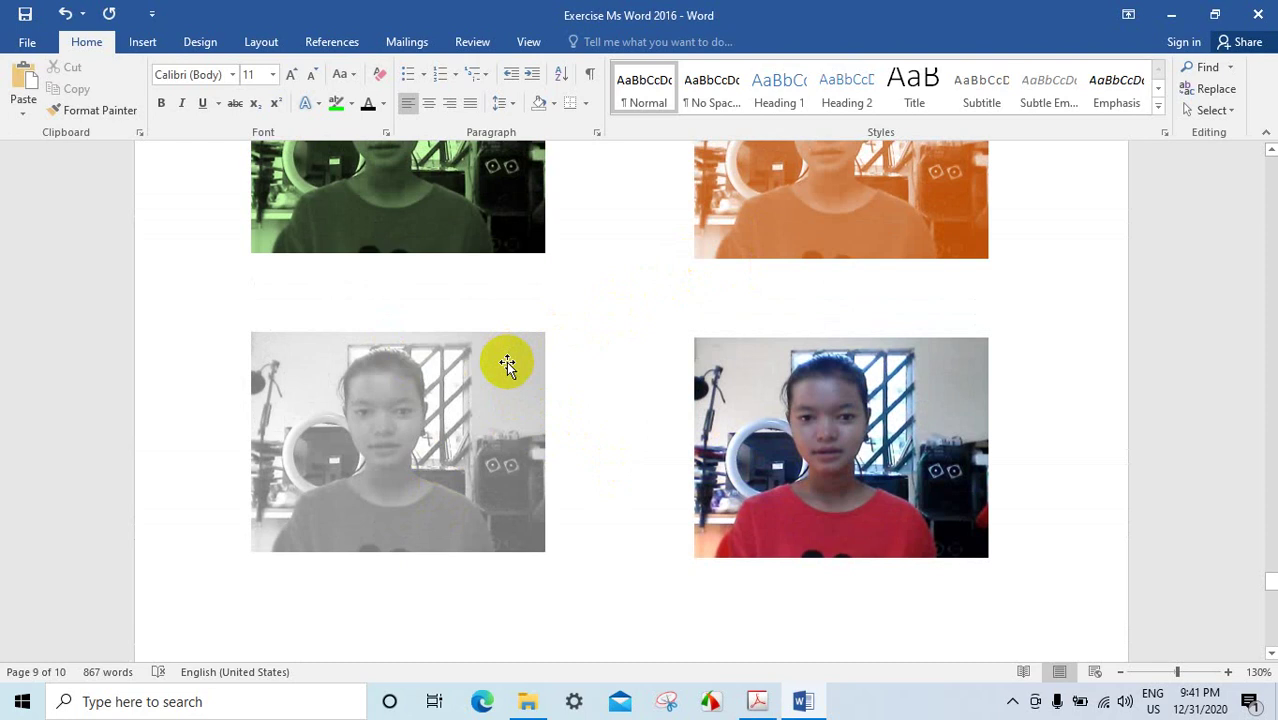
scroll(485, 490, "down", 3)
scroll(440, 492, "down", 4)
type("លំហាត់ទី១០")
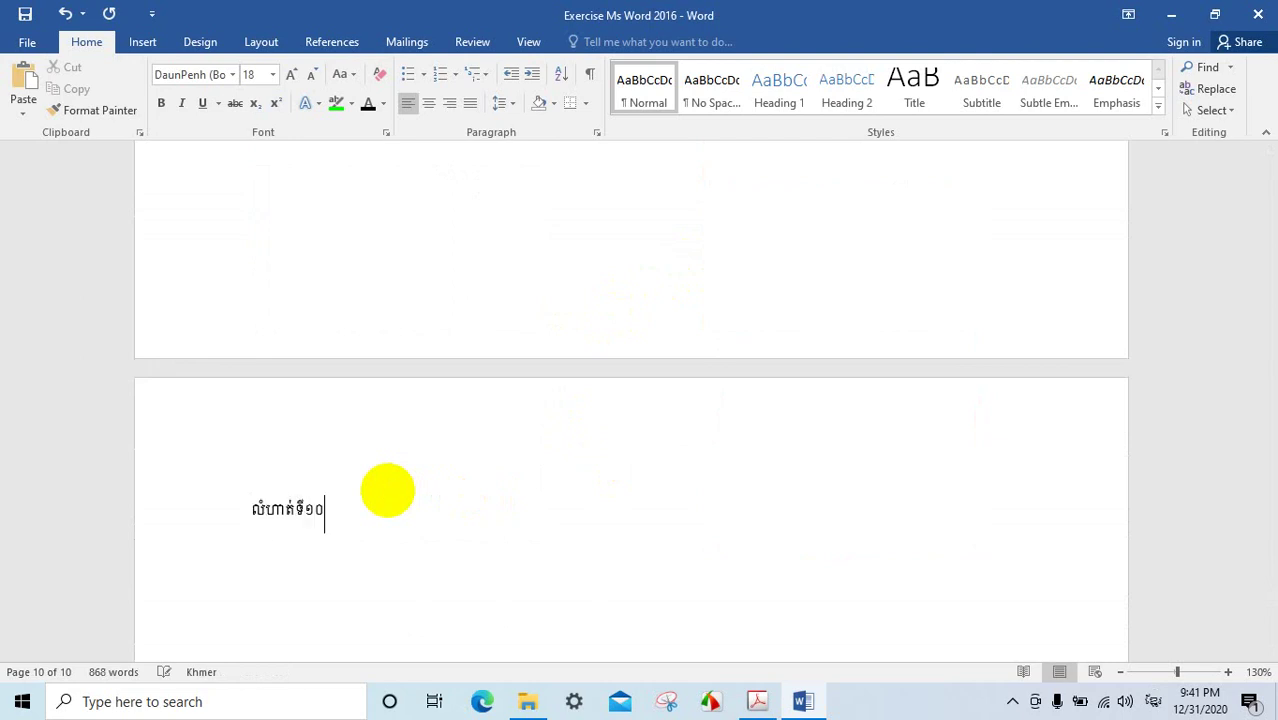
key("Return")
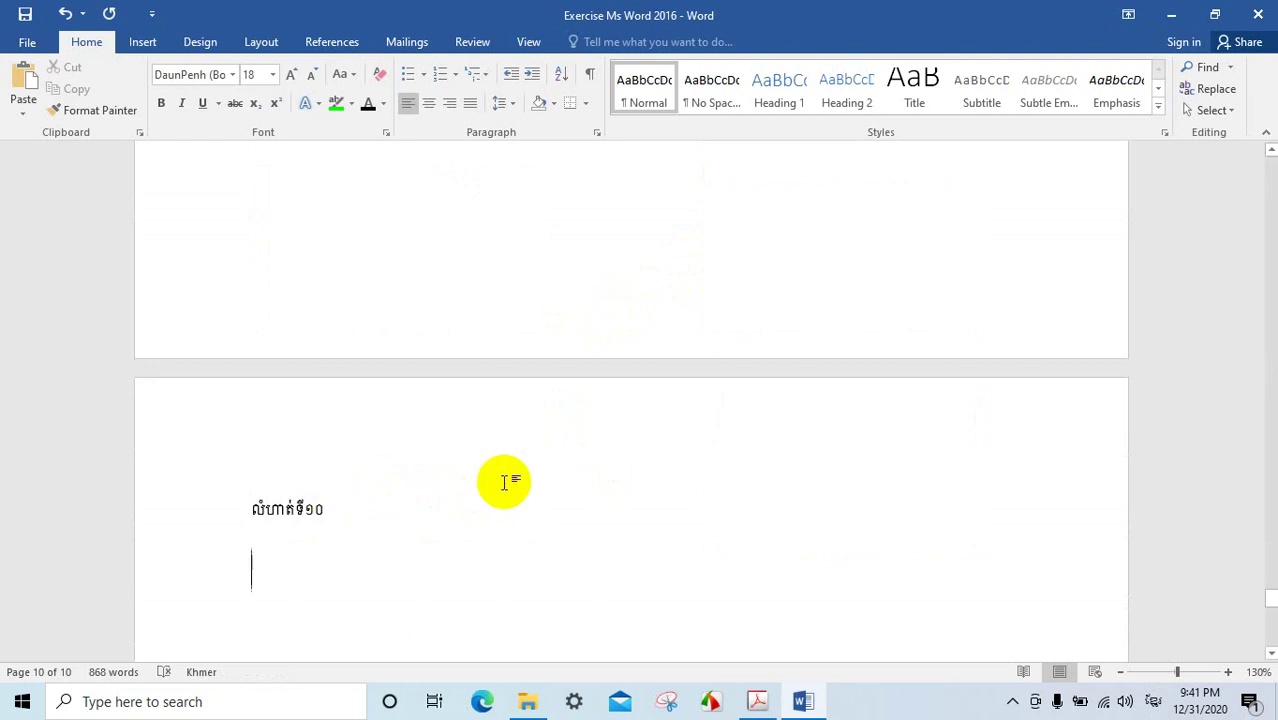
scroll(505, 479, "down", 5)
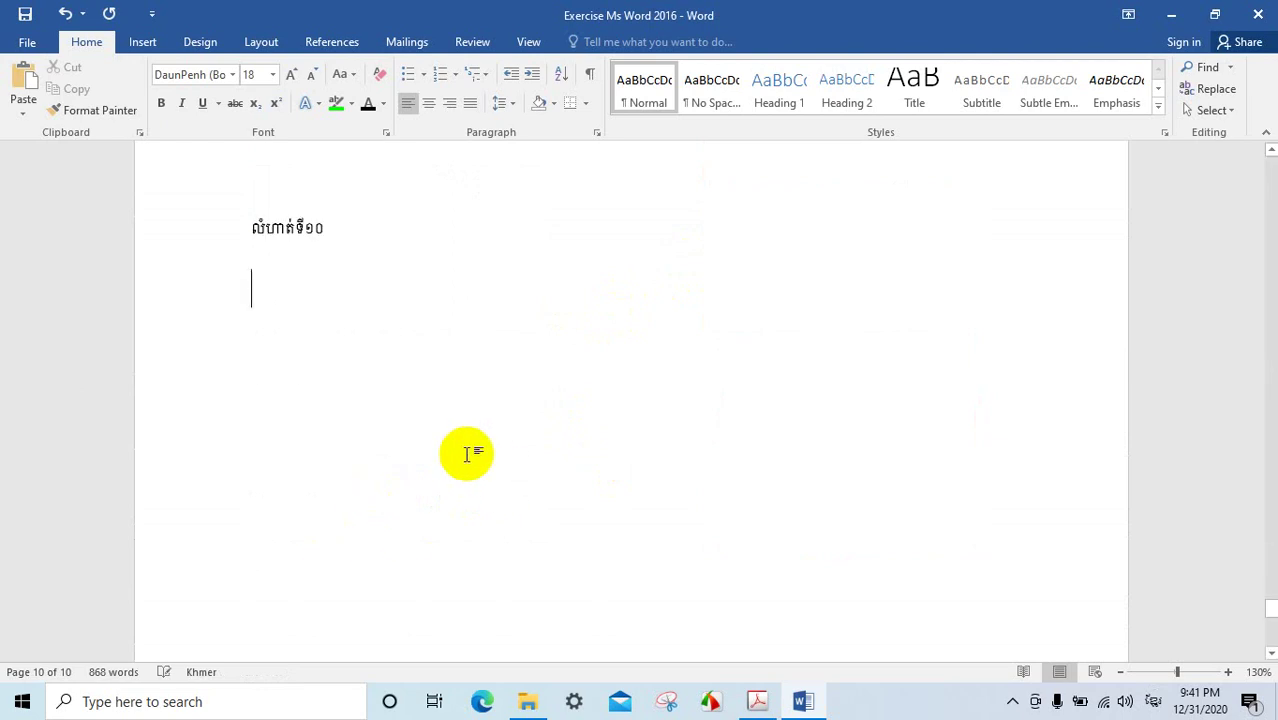
- Check the work order's title and Work/service order table in the PDF, then return to Word
left_click(747, 699)
scroll(685, 520, "up", 3)
scroll(681, 517, "up", 5)
scroll(680, 516, "up", 5)
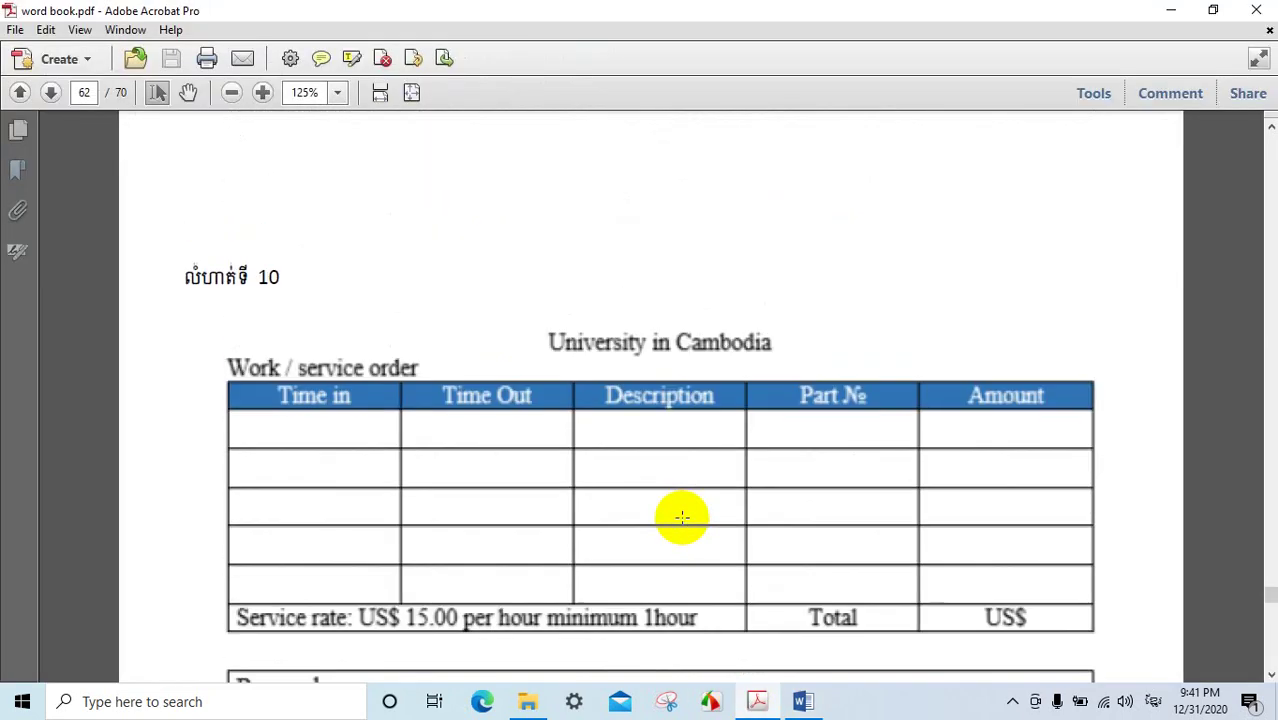
scroll(505, 380, "down", 3)
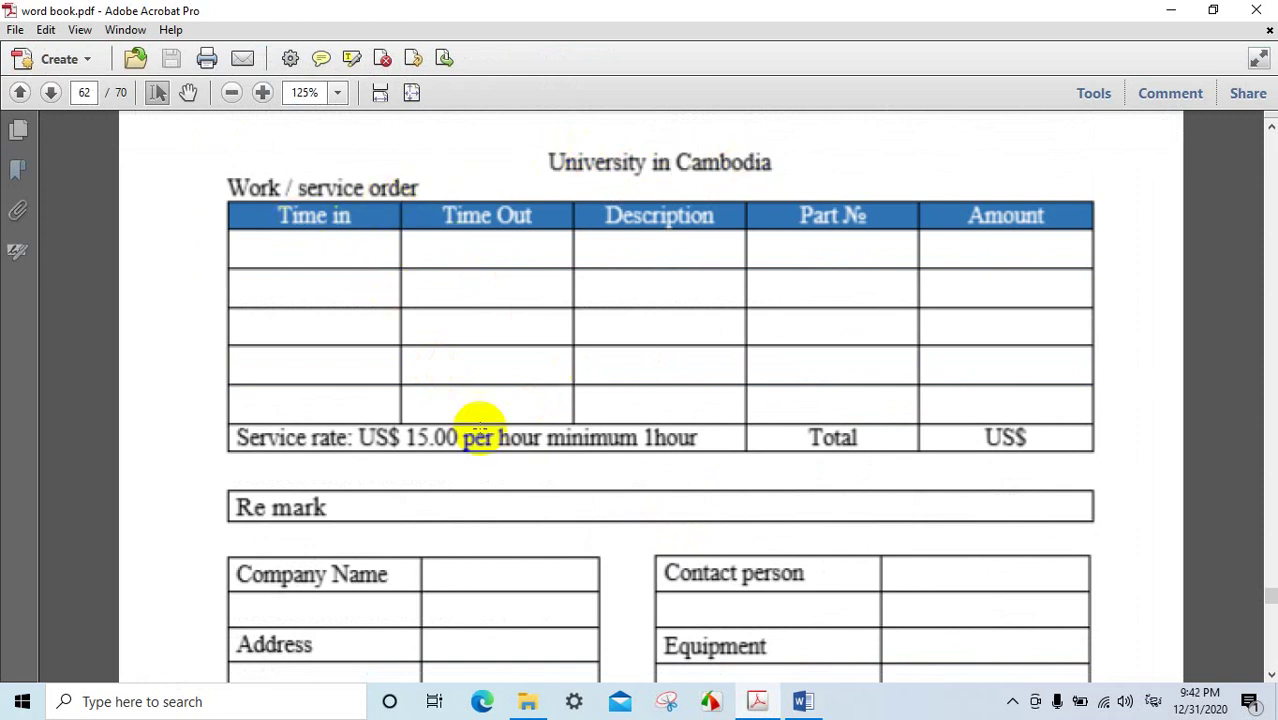
left_click(805, 701)
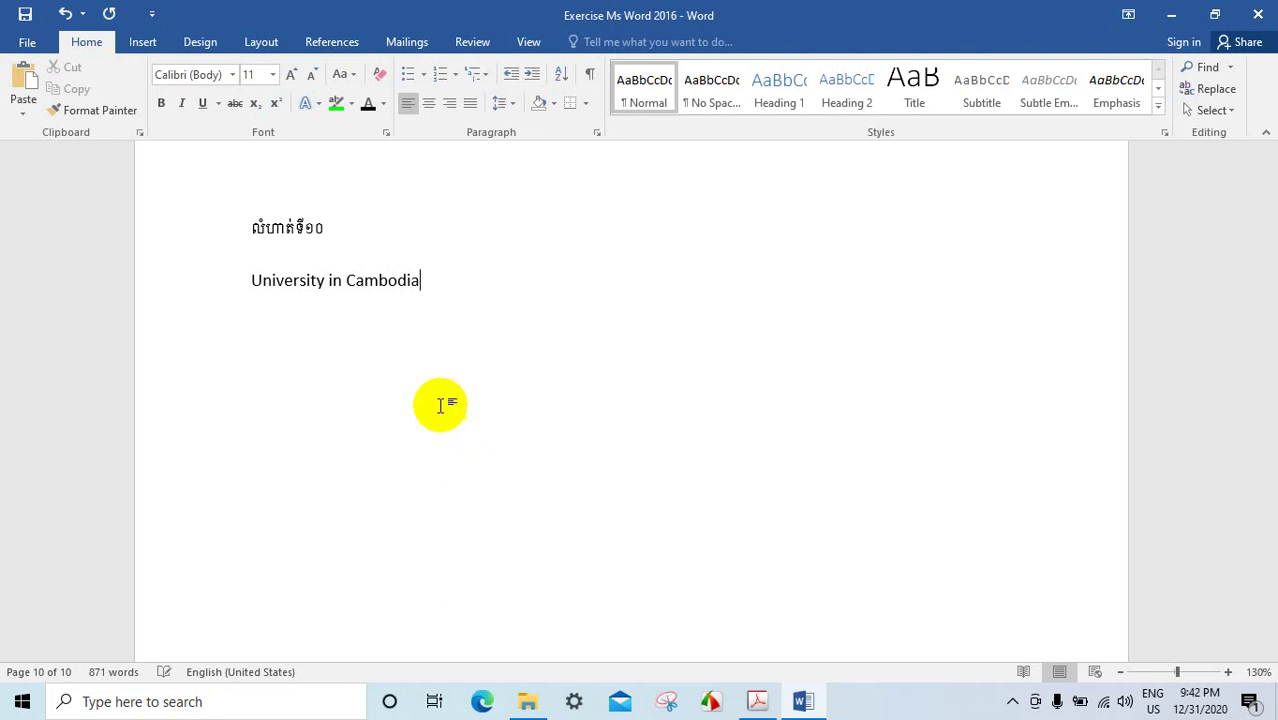
- Compare the title with the PDF and center 'University in Cambodia'
left_click(748, 704)
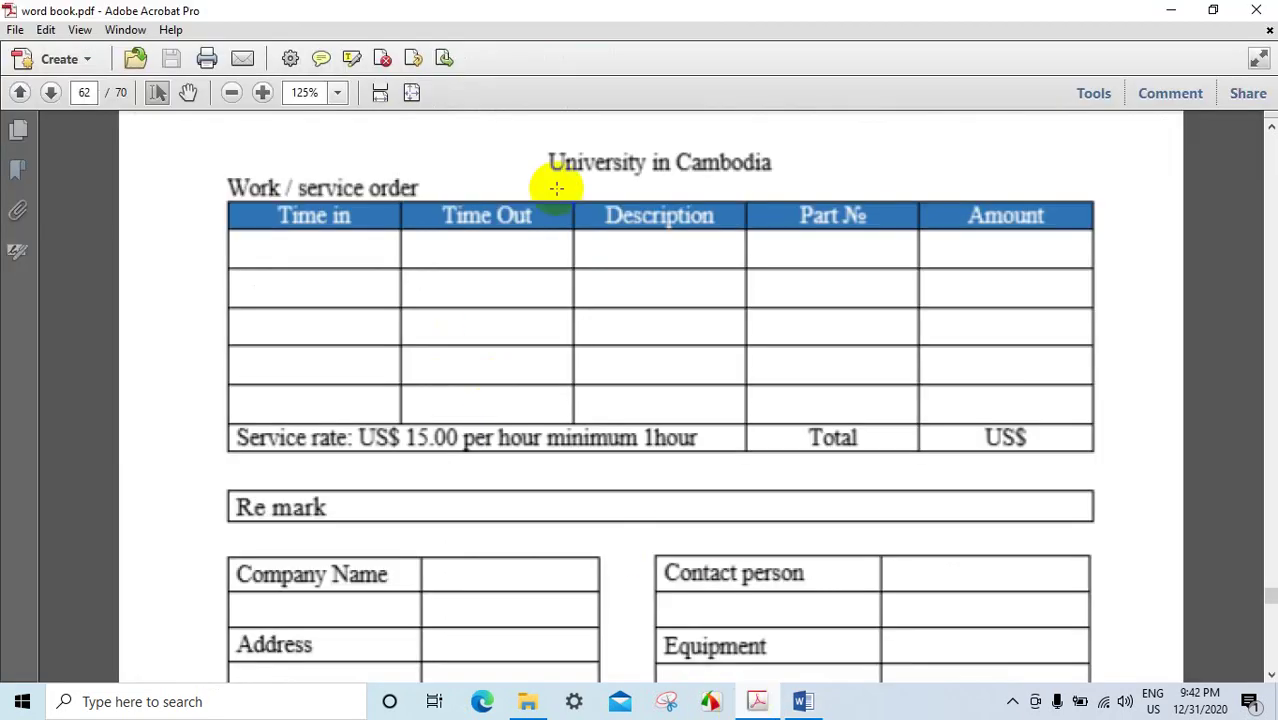
left_click(803, 702)
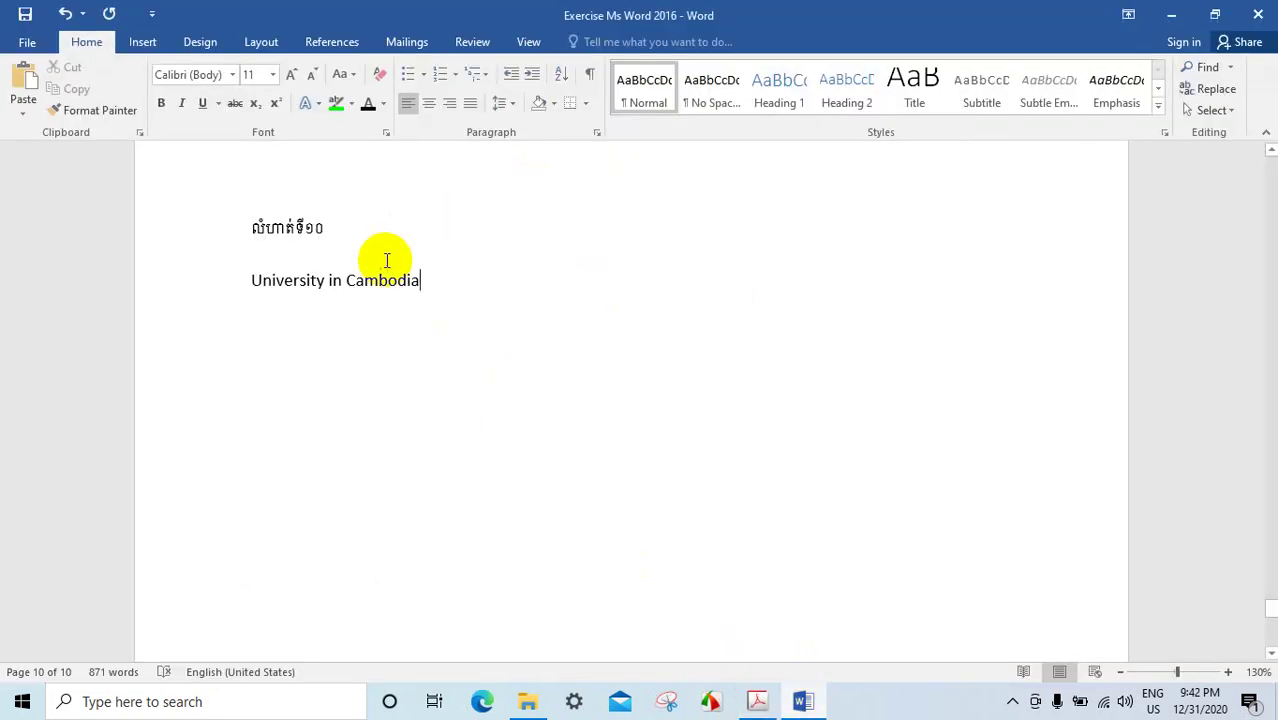
left_click(430, 106)
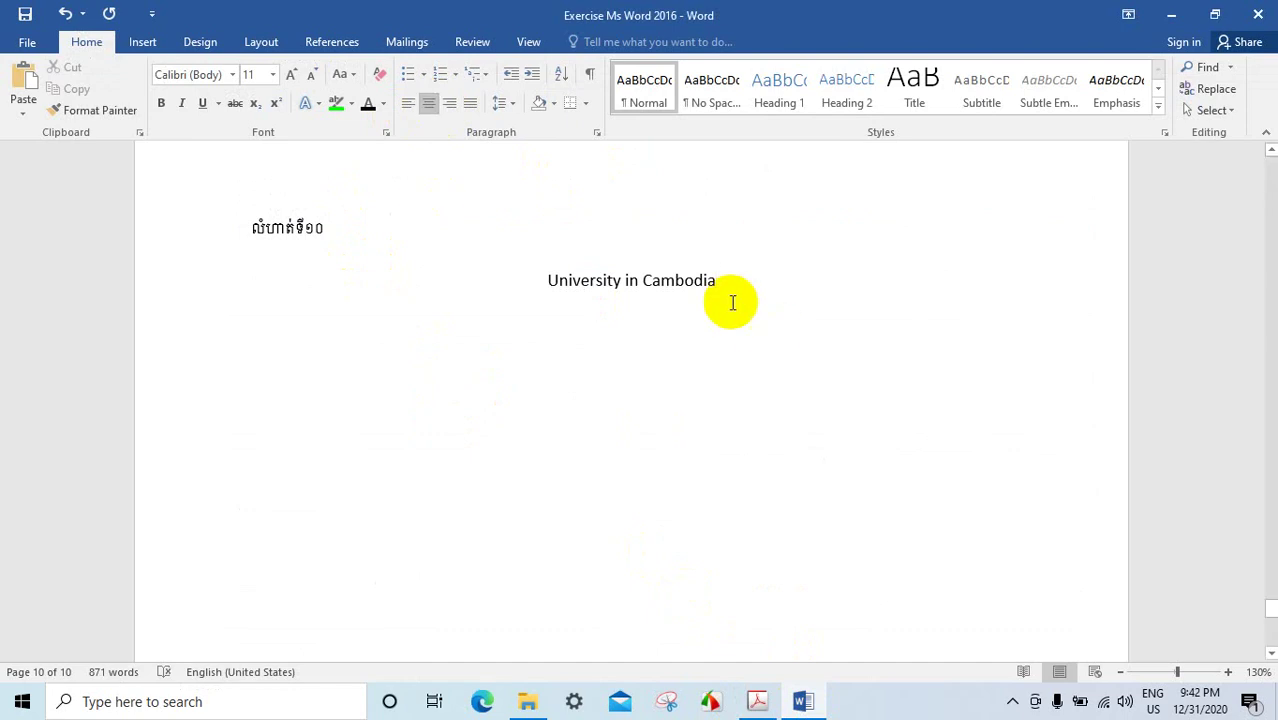
left_click_drag(718, 282, 548, 282)
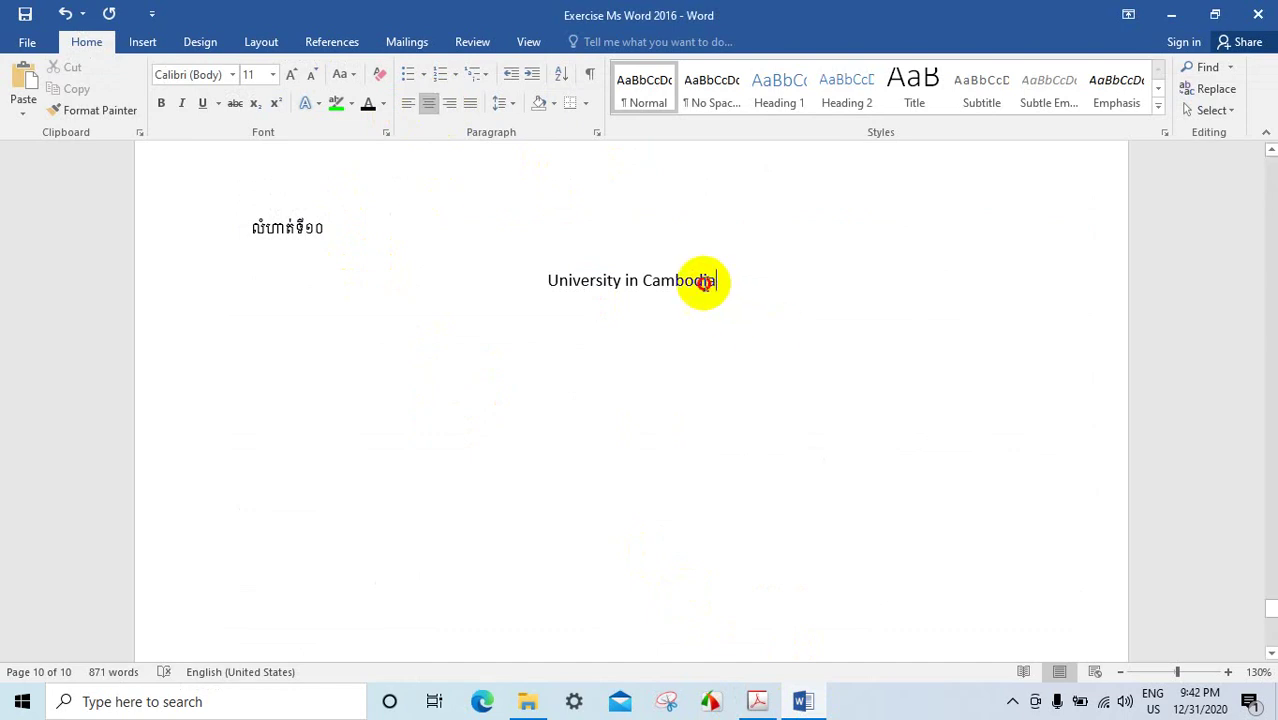
- Set 'University in Cambodia' to Times New Roman 12 pt, then view the PDF again
left_click(289, 75)
left_click(232, 75)
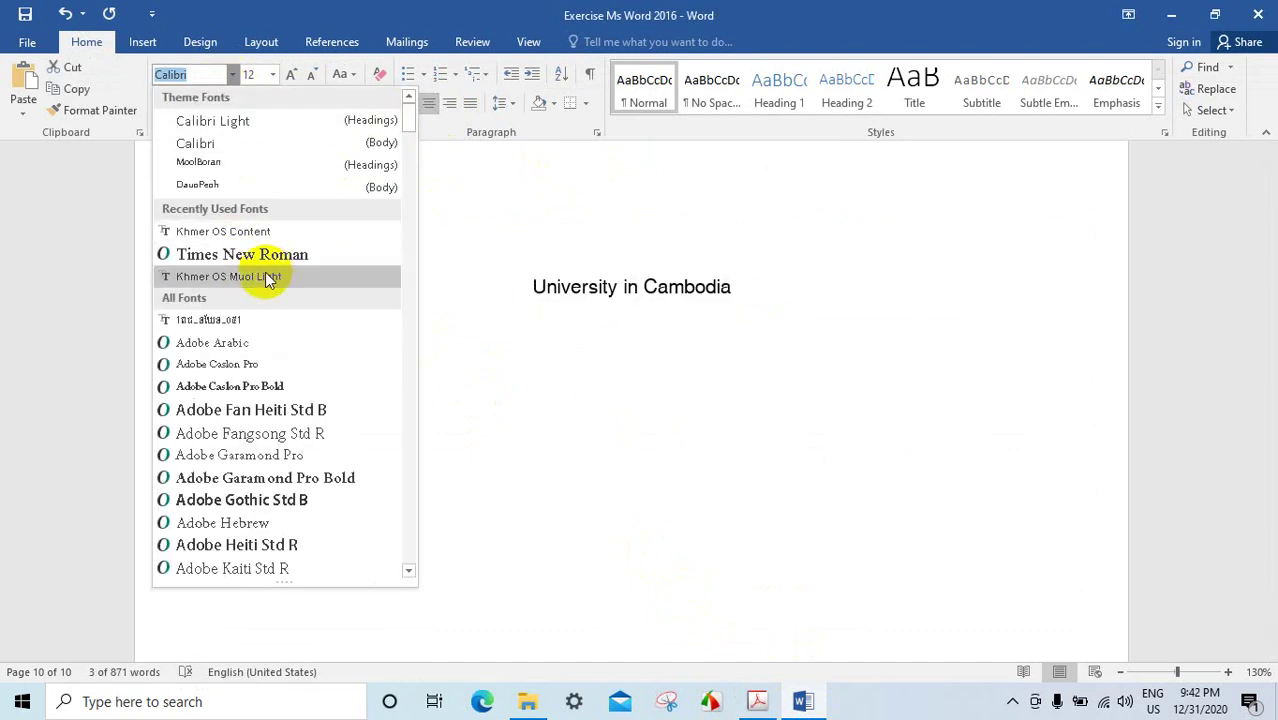
left_click(285, 256)
left_click(651, 327)
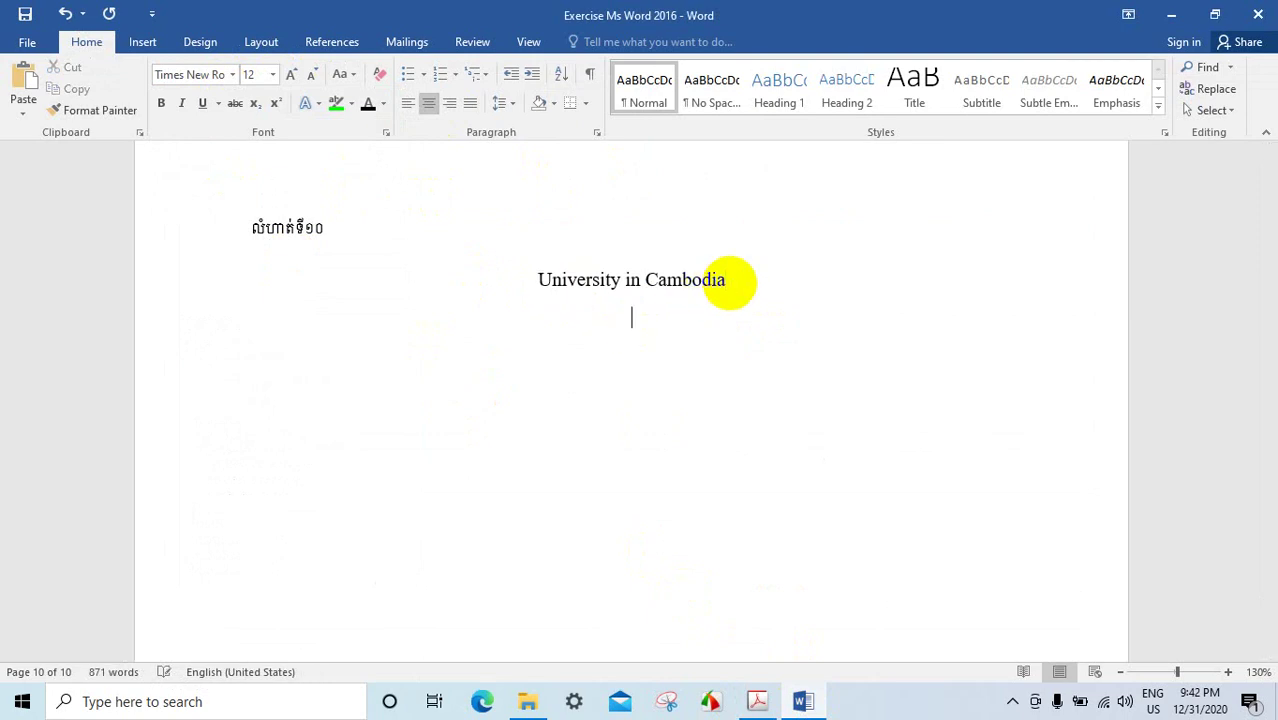
left_click(757, 703)
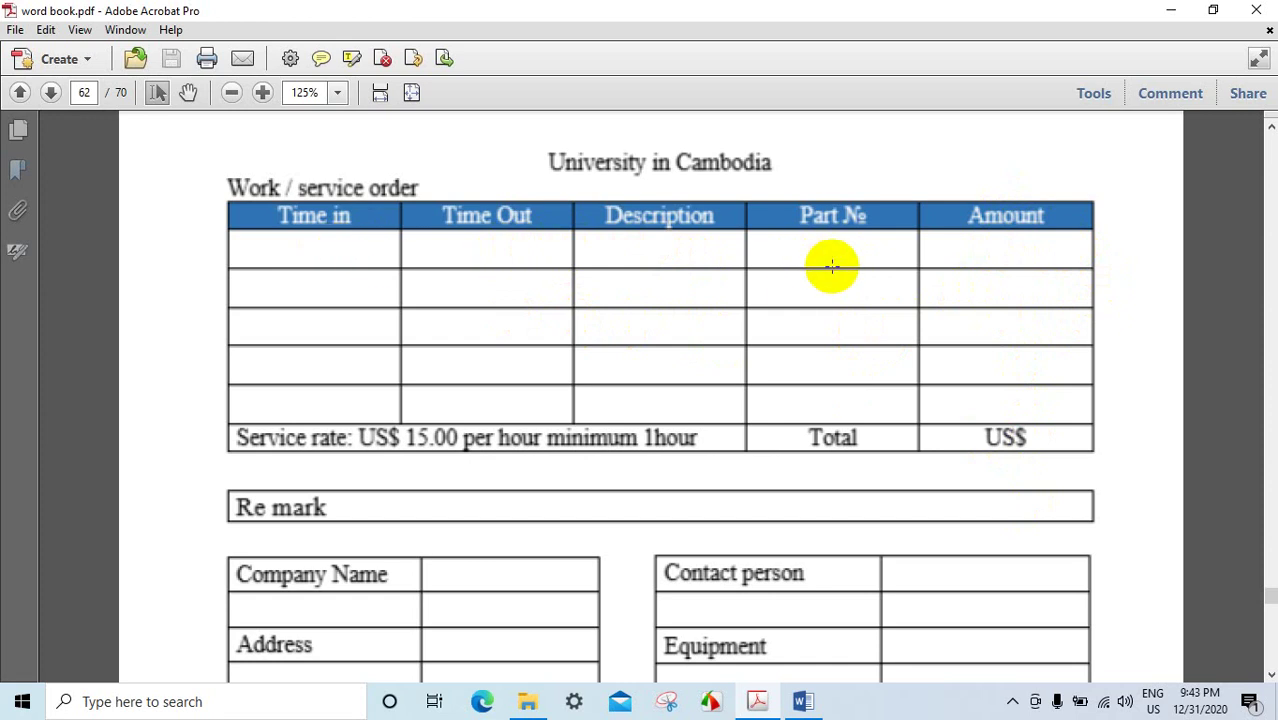
- Return to the Word document on page 10 after studying the PDF table
left_click(803, 703)
- Insert a table with 5 columns and 7 rows below the 'University in Cambodia' title
left_click(143, 45)
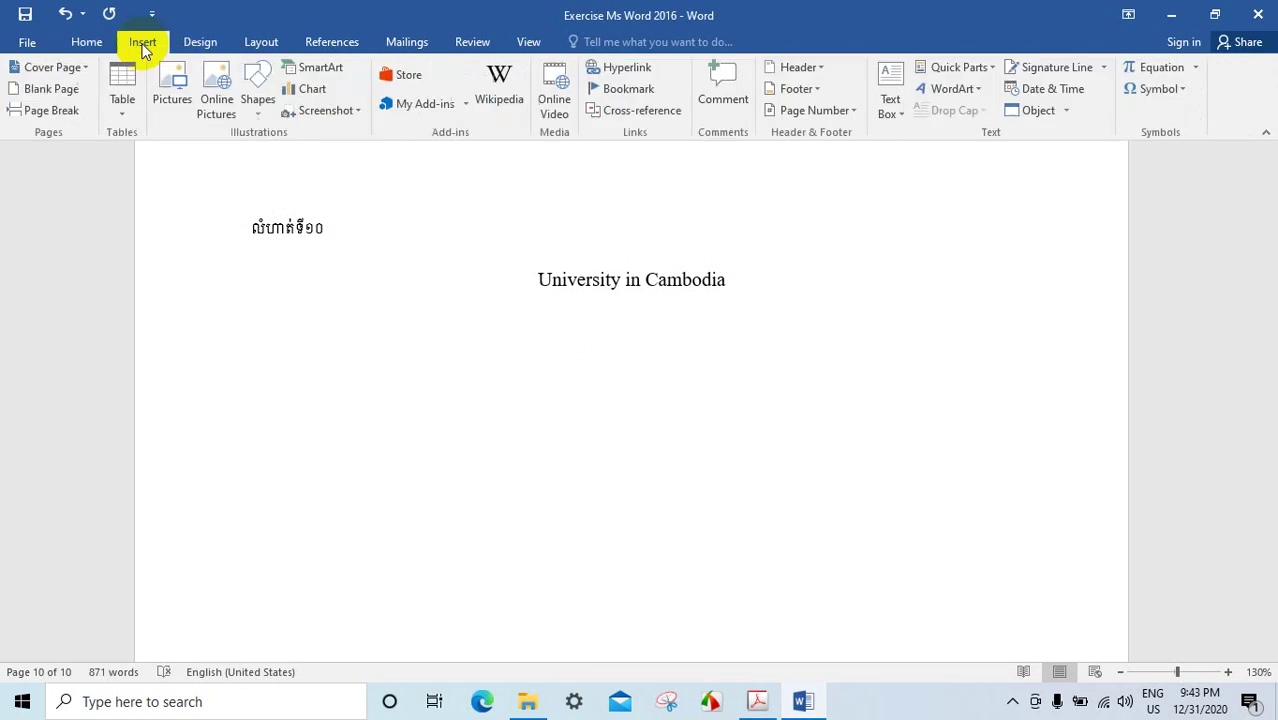
left_click(122, 84)
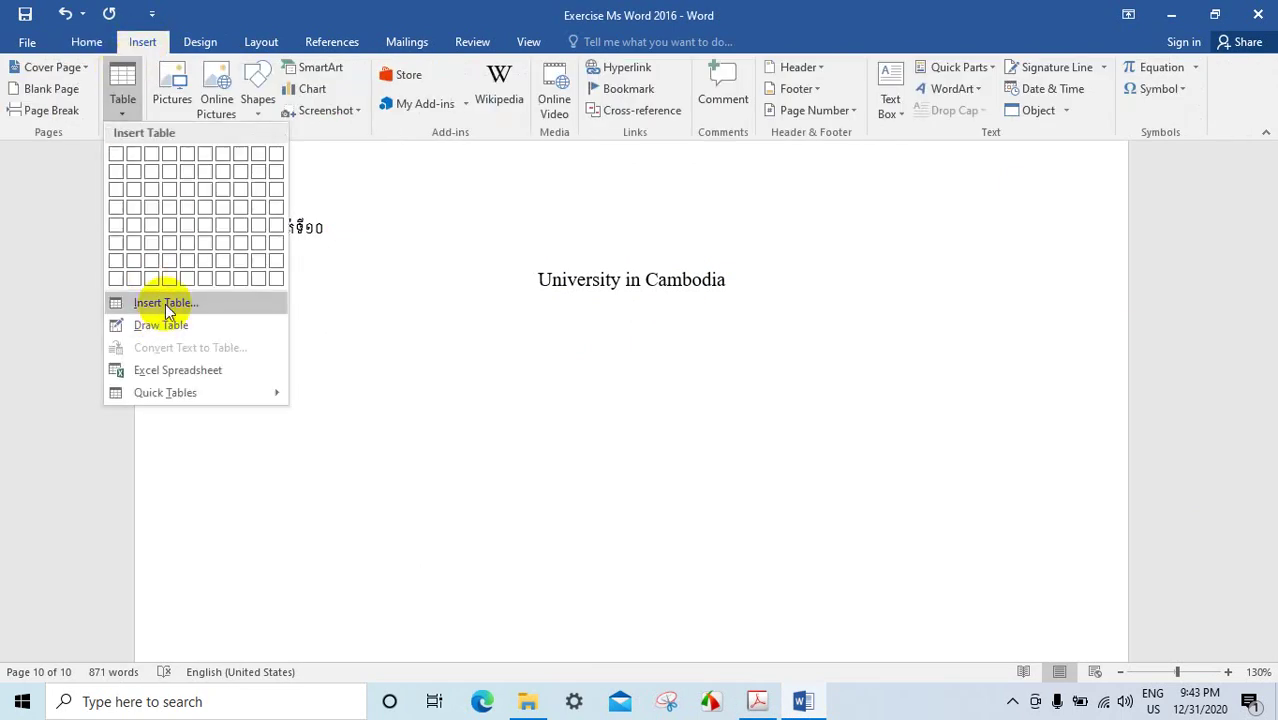
left_click(166, 303)
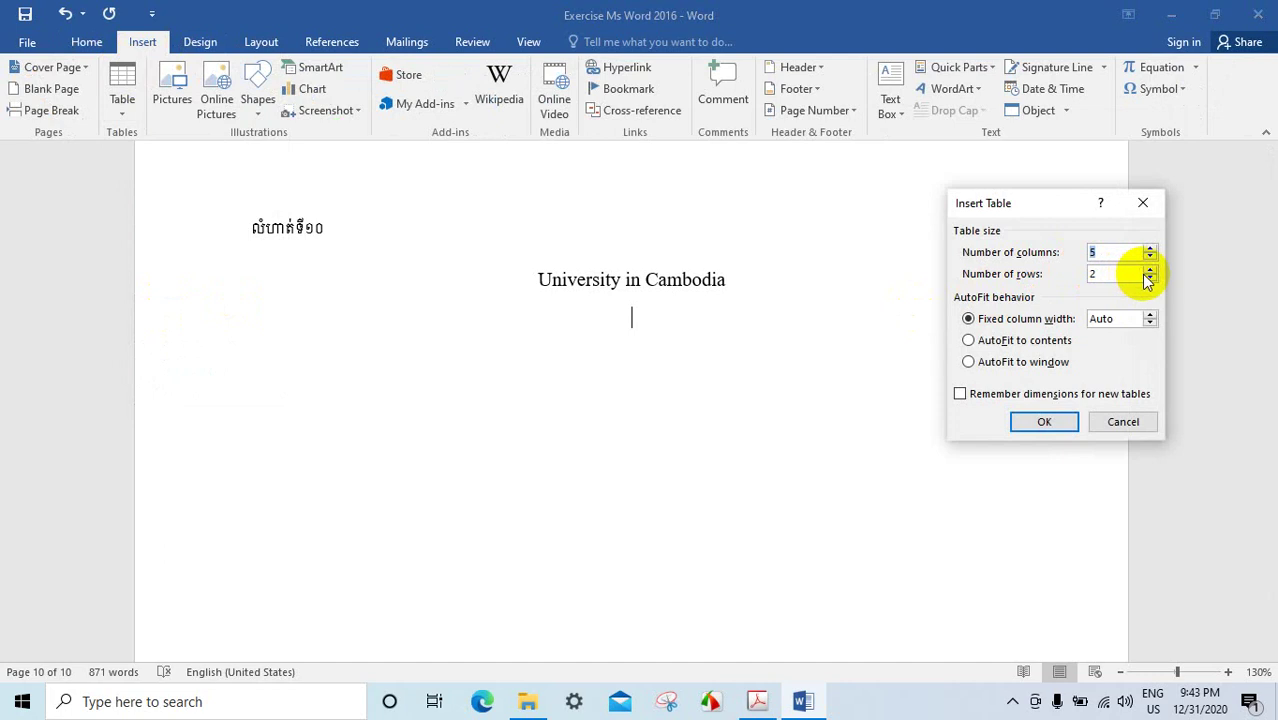
left_click(1093, 252)
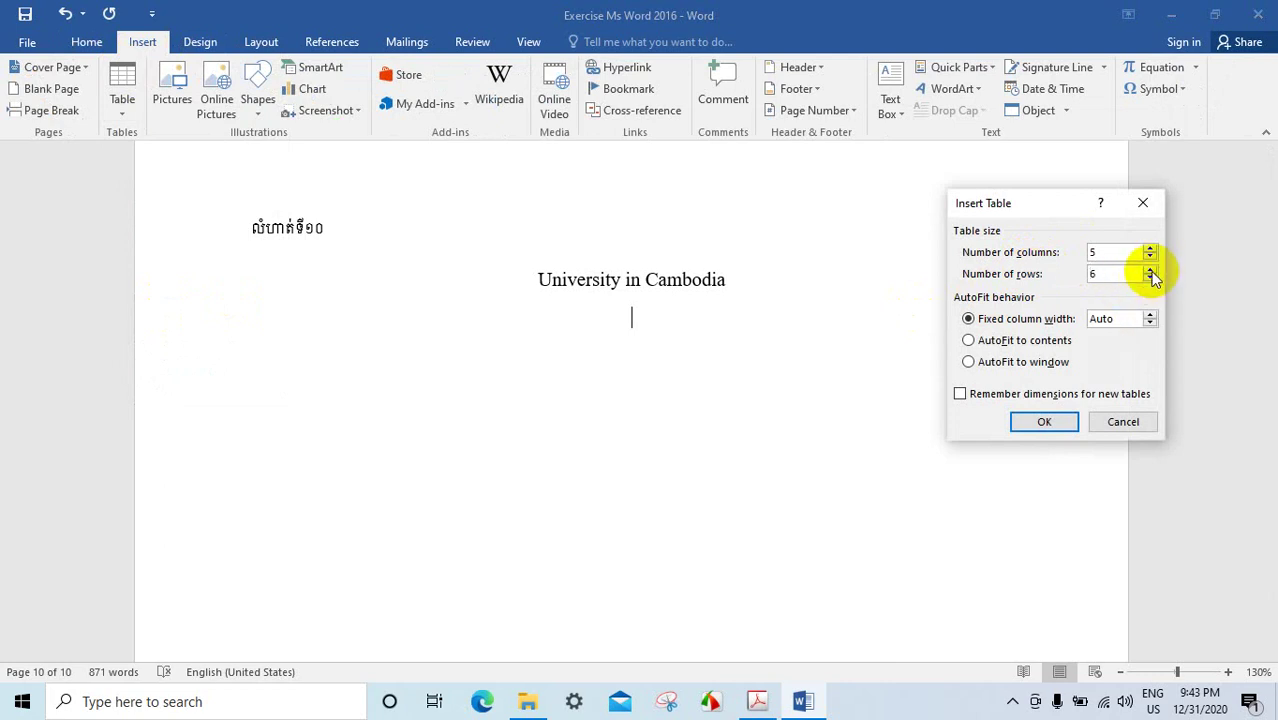
left_click(1150, 269)
left_click(1044, 421)
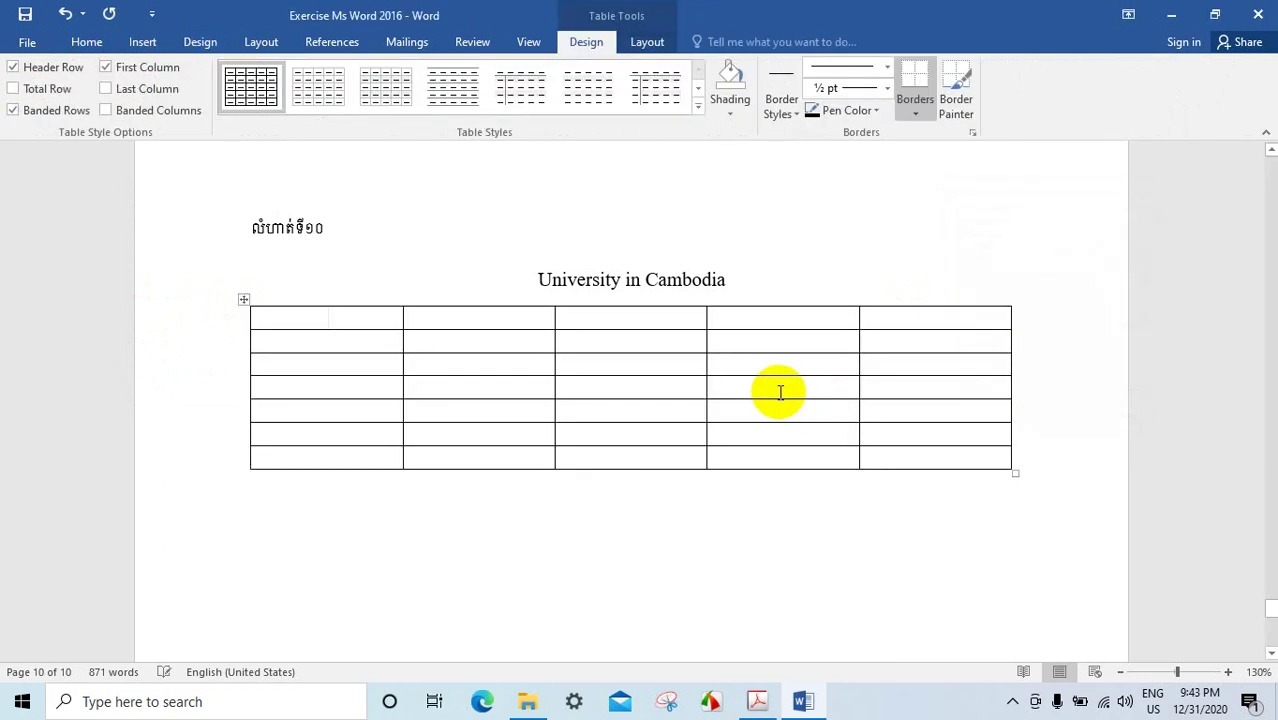
- Check the PDF work order for reference, then go back to the new Word table
left_click(758, 701)
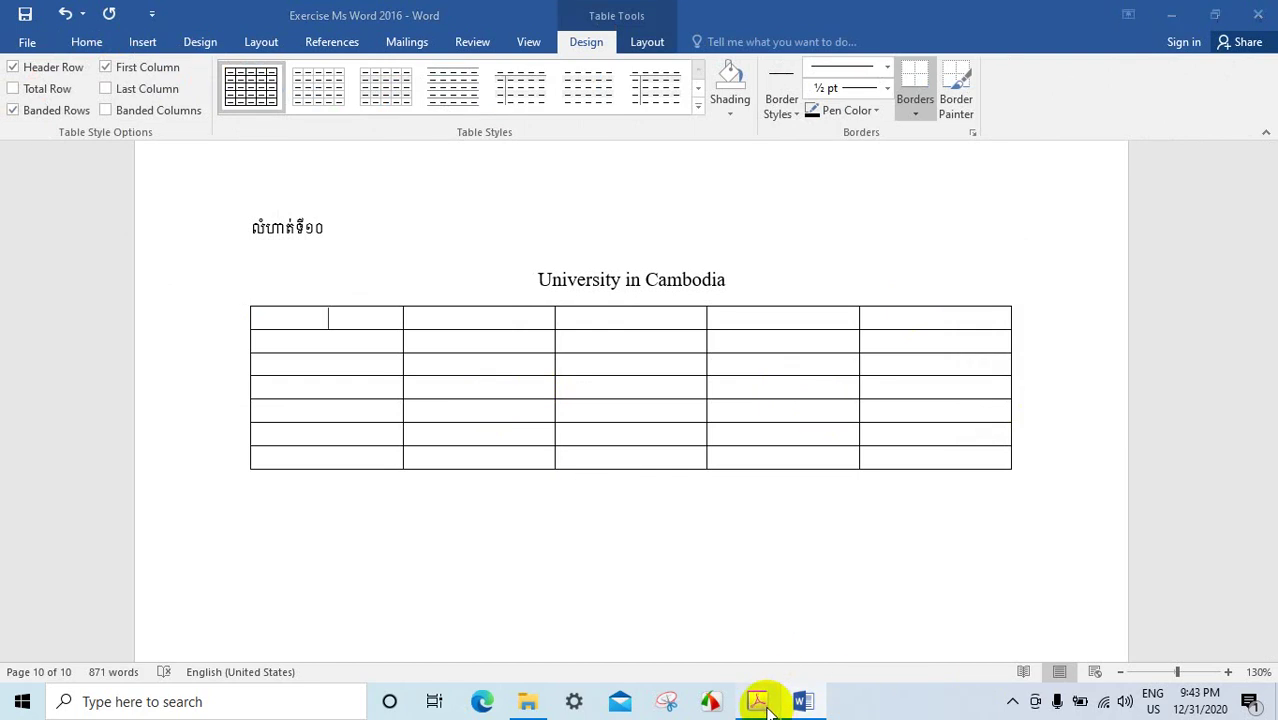
scroll(580, 210, "up", 1)
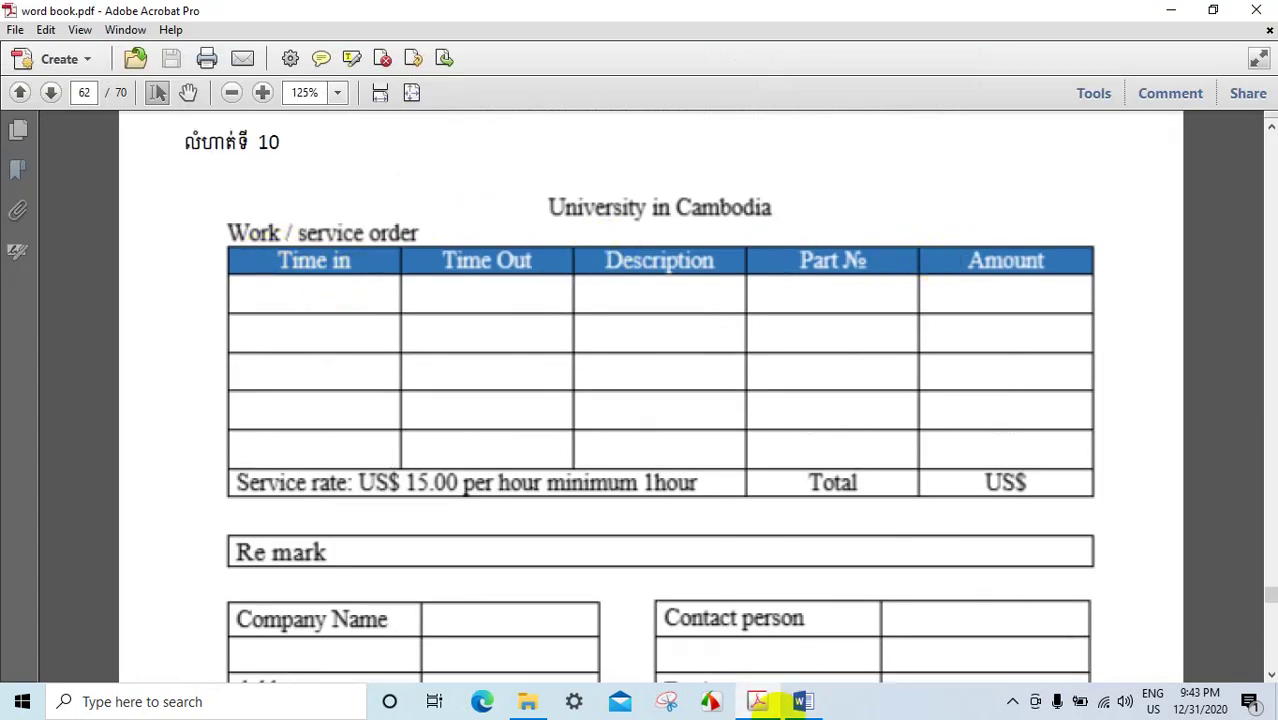
left_click(803, 701)
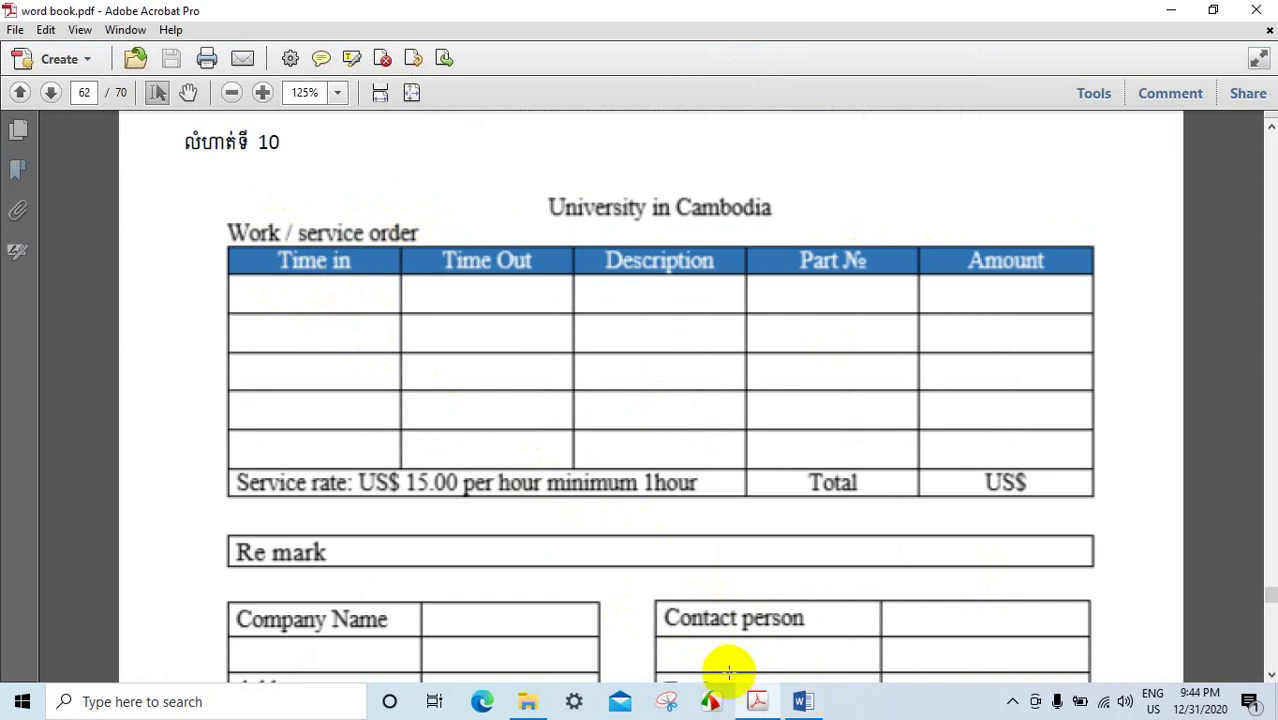
left_click(798, 700)
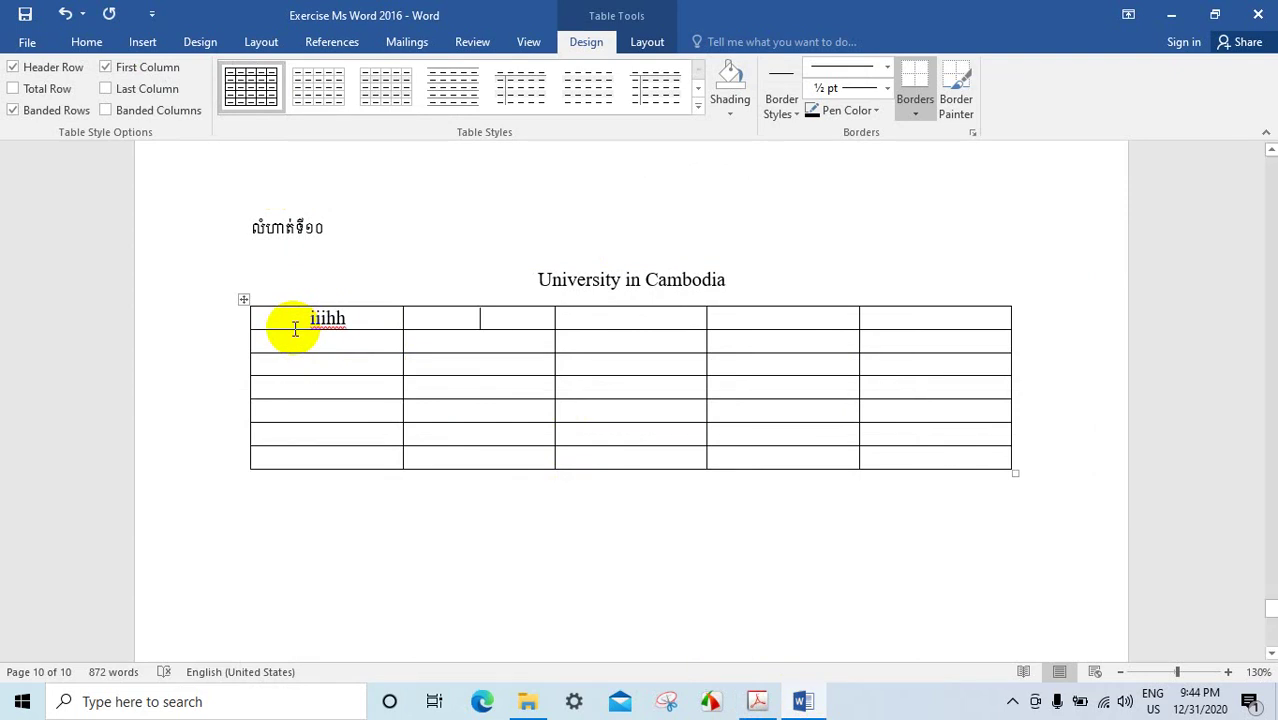
- Type placeholder text in the header cells and try highlight colours on the selected row
type("fjoigjgj")
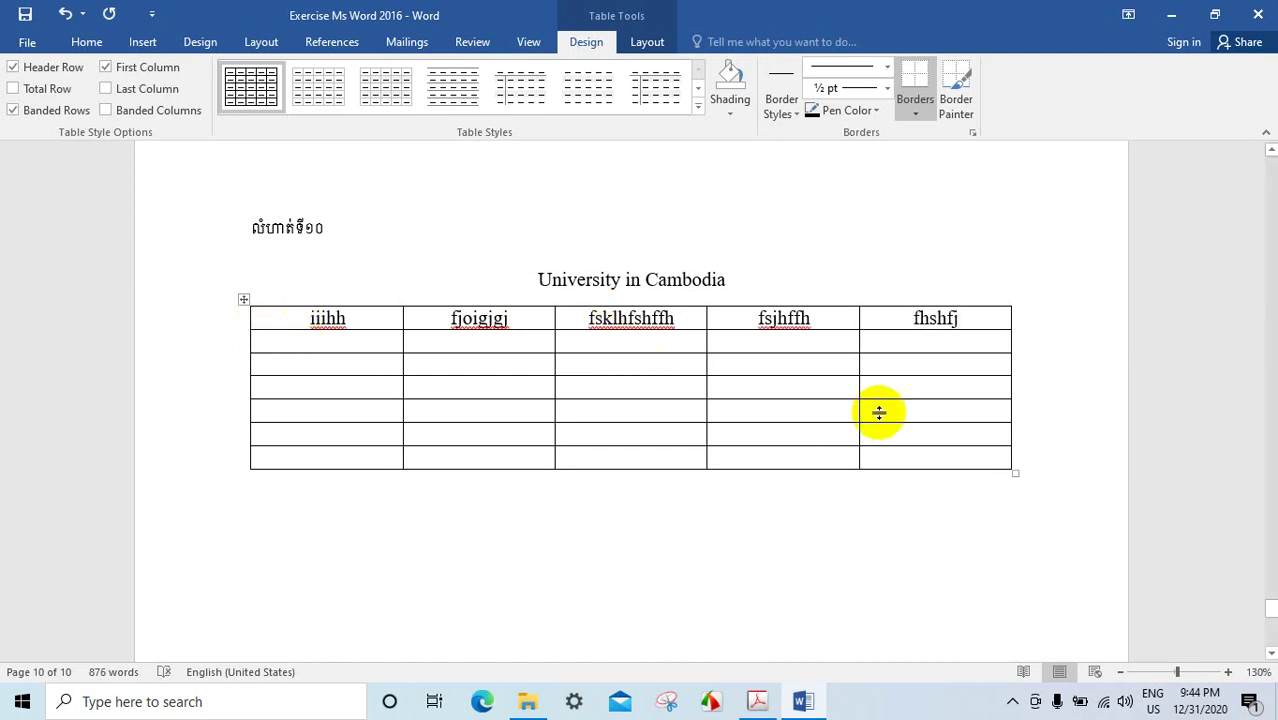
left_click_drag(985, 319, 360, 317)
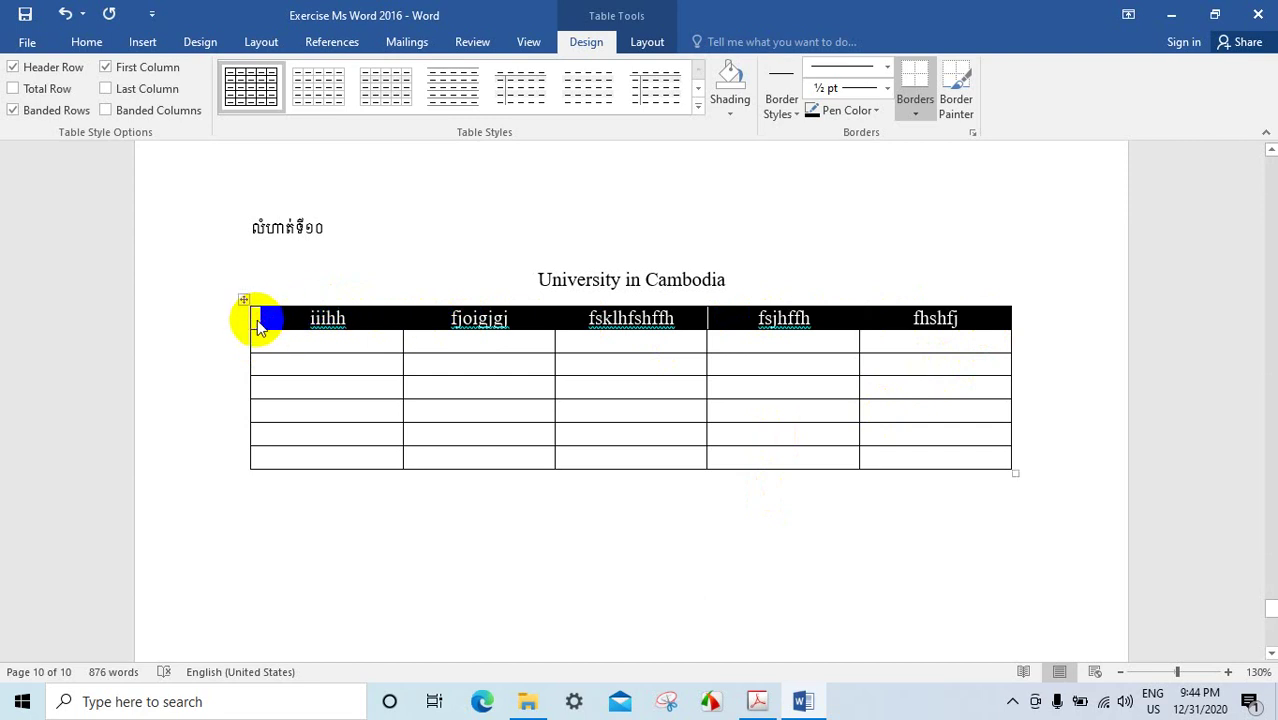
left_click(87, 42)
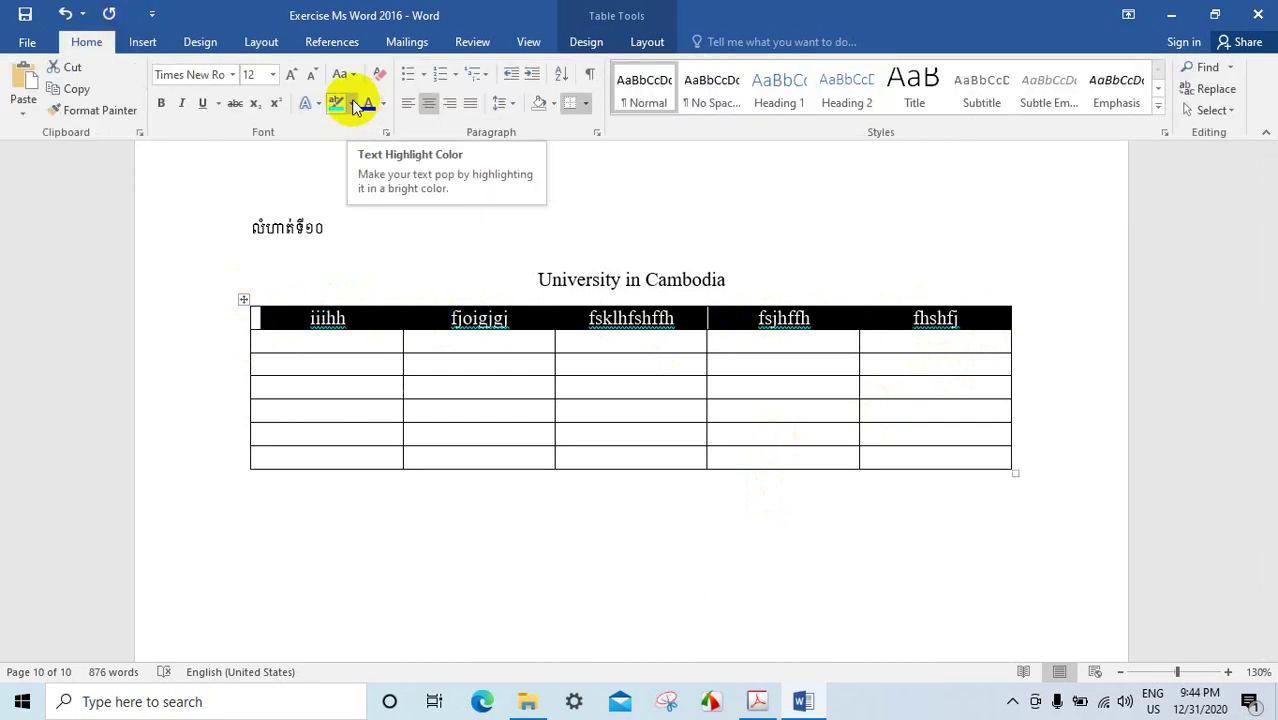
left_click(352, 103)
left_click(342, 129)
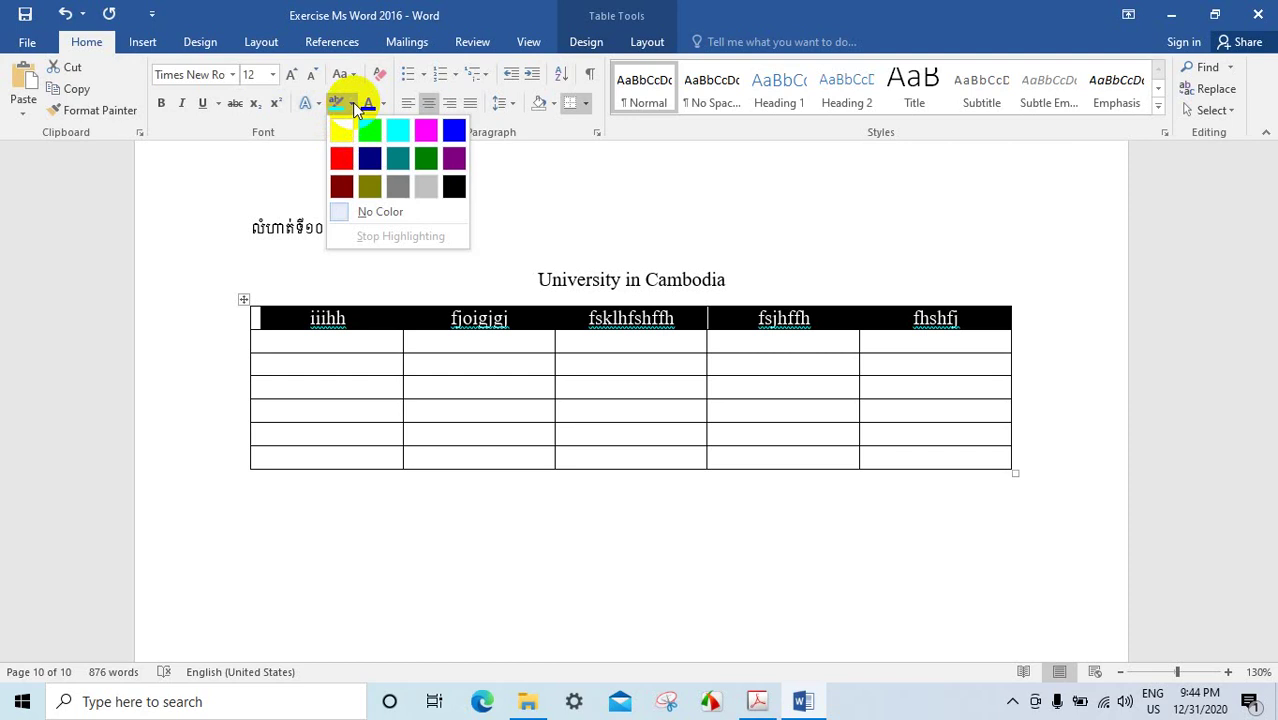
left_click(387, 104)
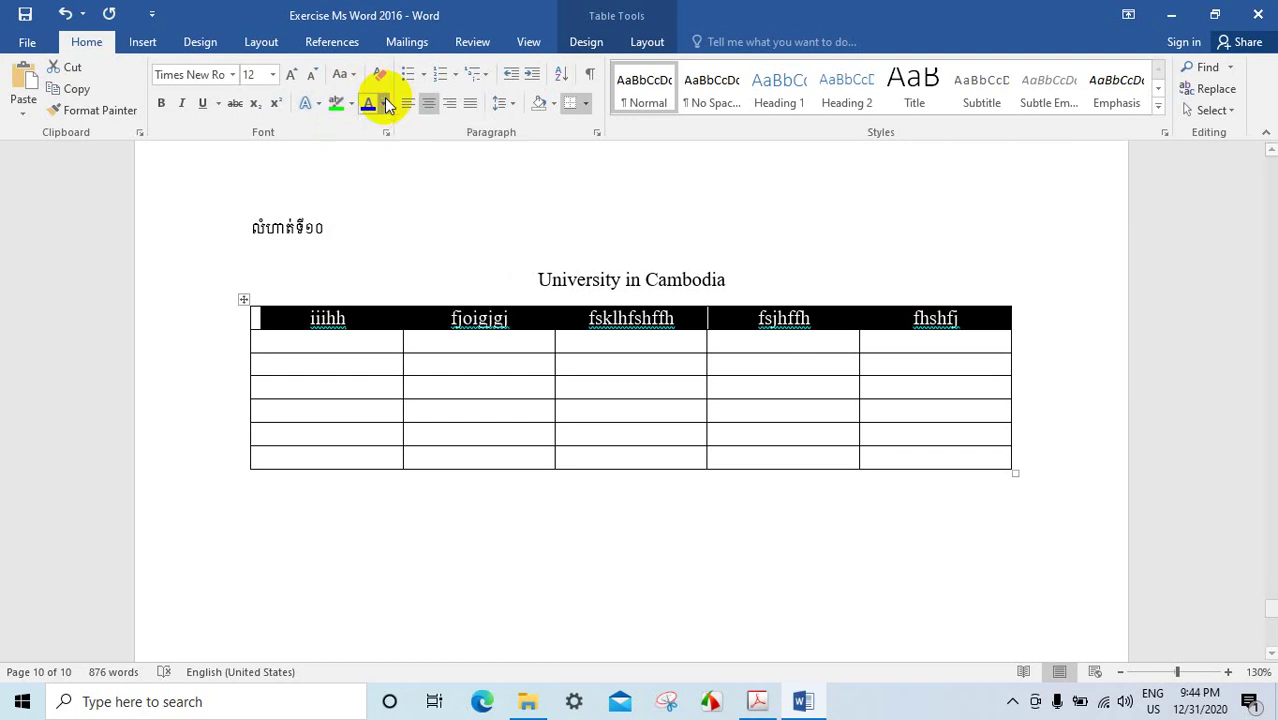
- Try font colour, highlight and text effects on the header row, then view Table Tools
left_click(387, 104)
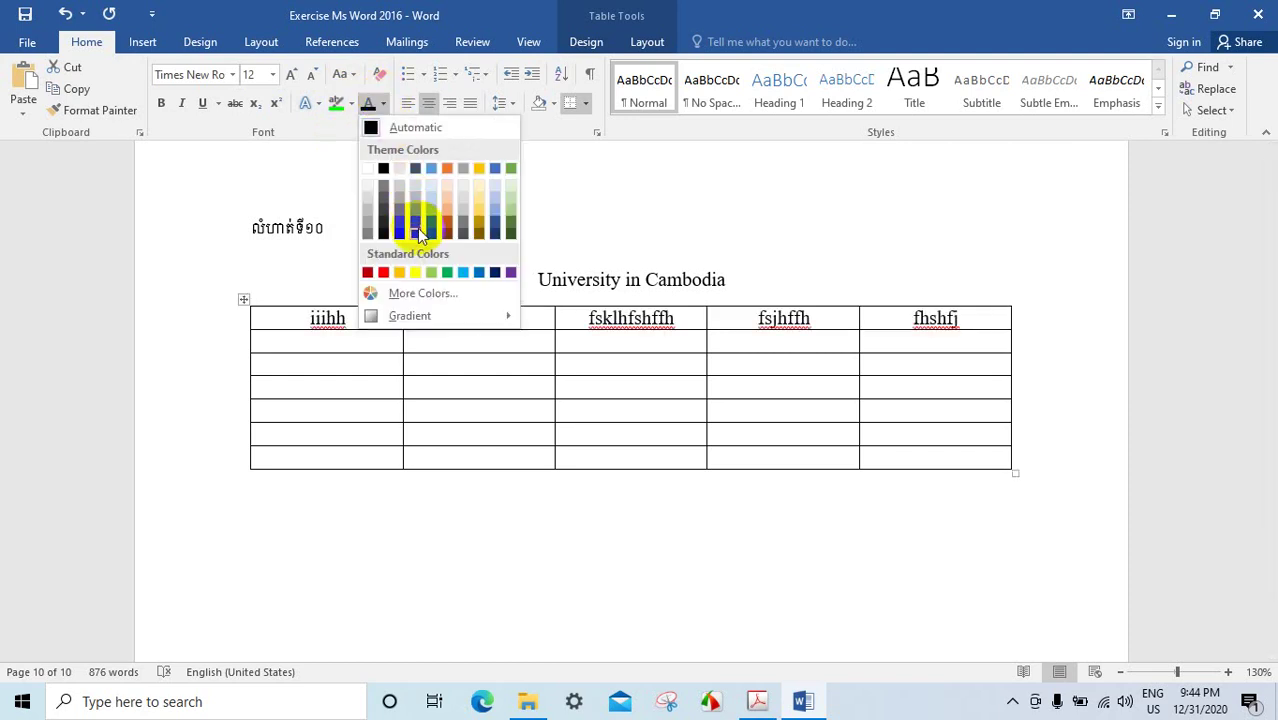
left_click(335, 102)
left_click(352, 105)
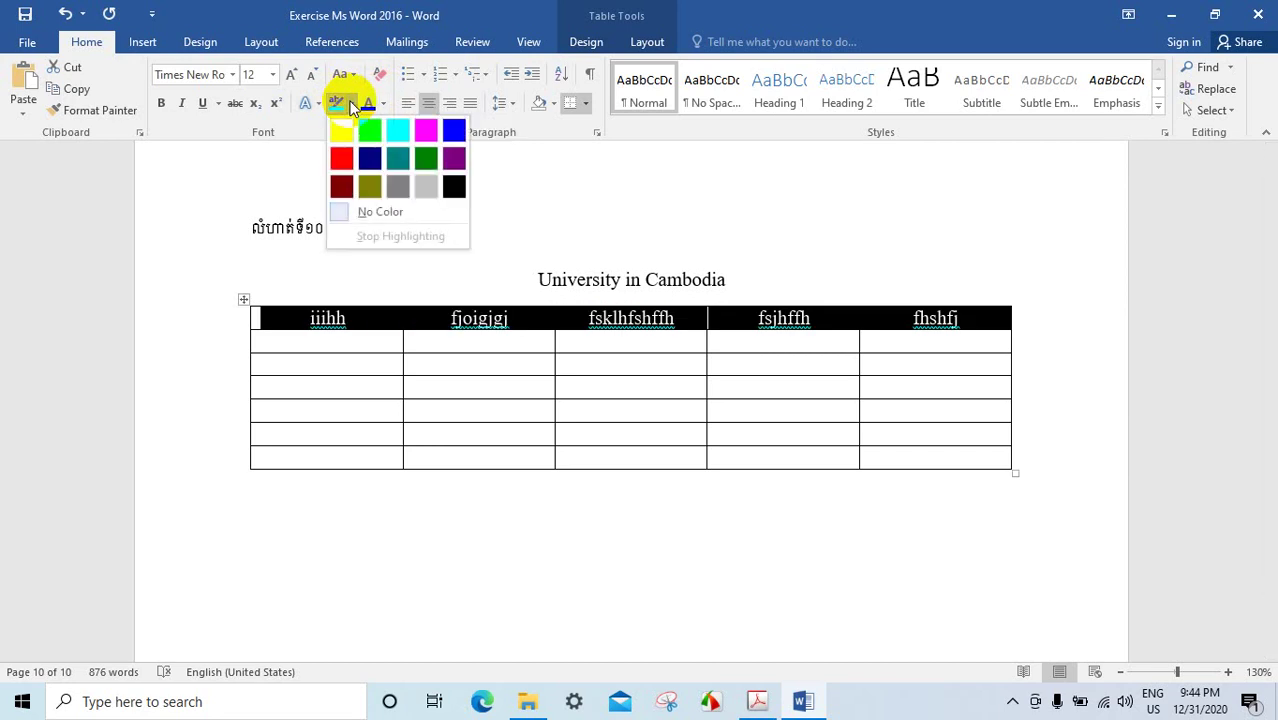
left_click(321, 105)
left_click(322, 107)
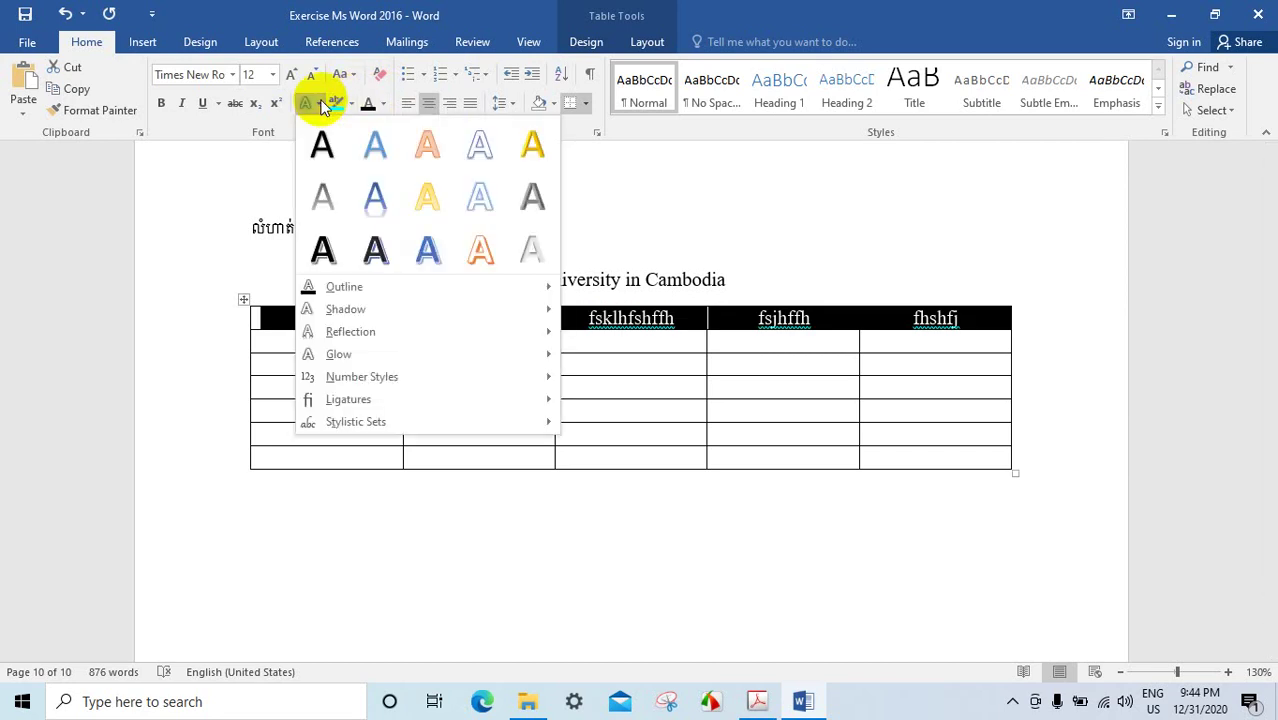
left_click(322, 107)
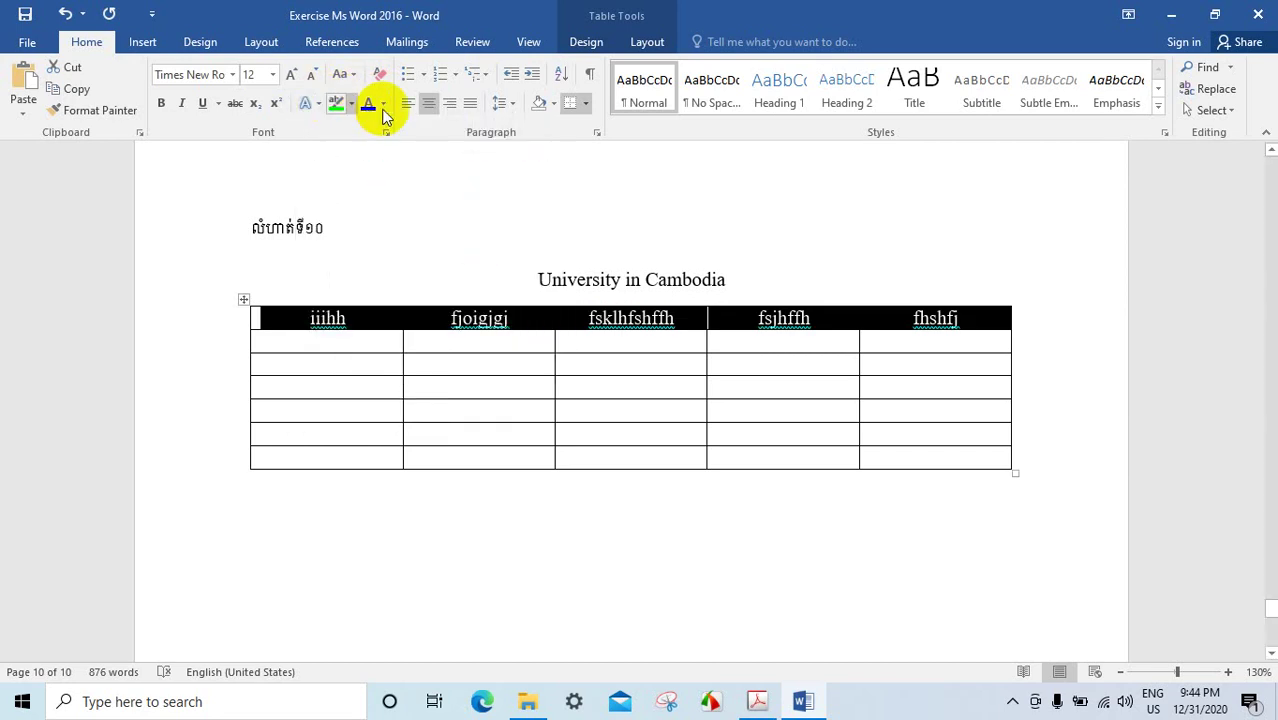
left_click(647, 42)
left_click(583, 42)
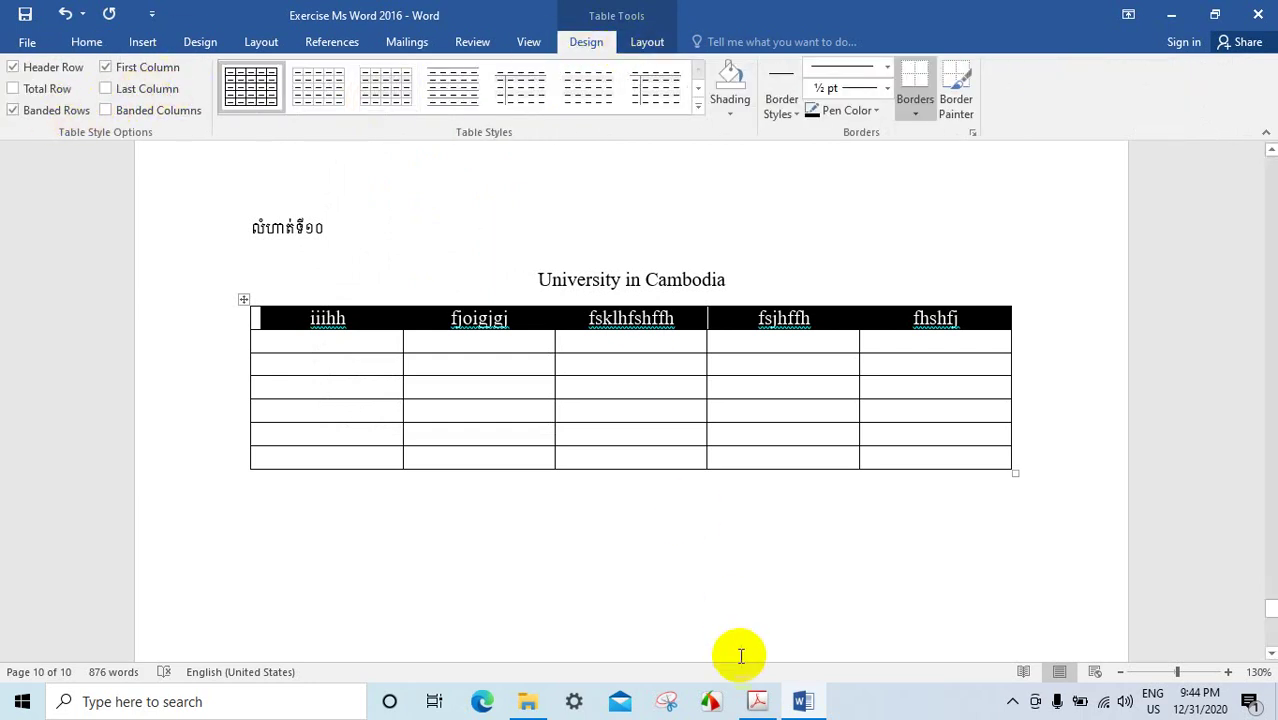
- Try gold shading on the header row, then undo it
left_click(655, 42)
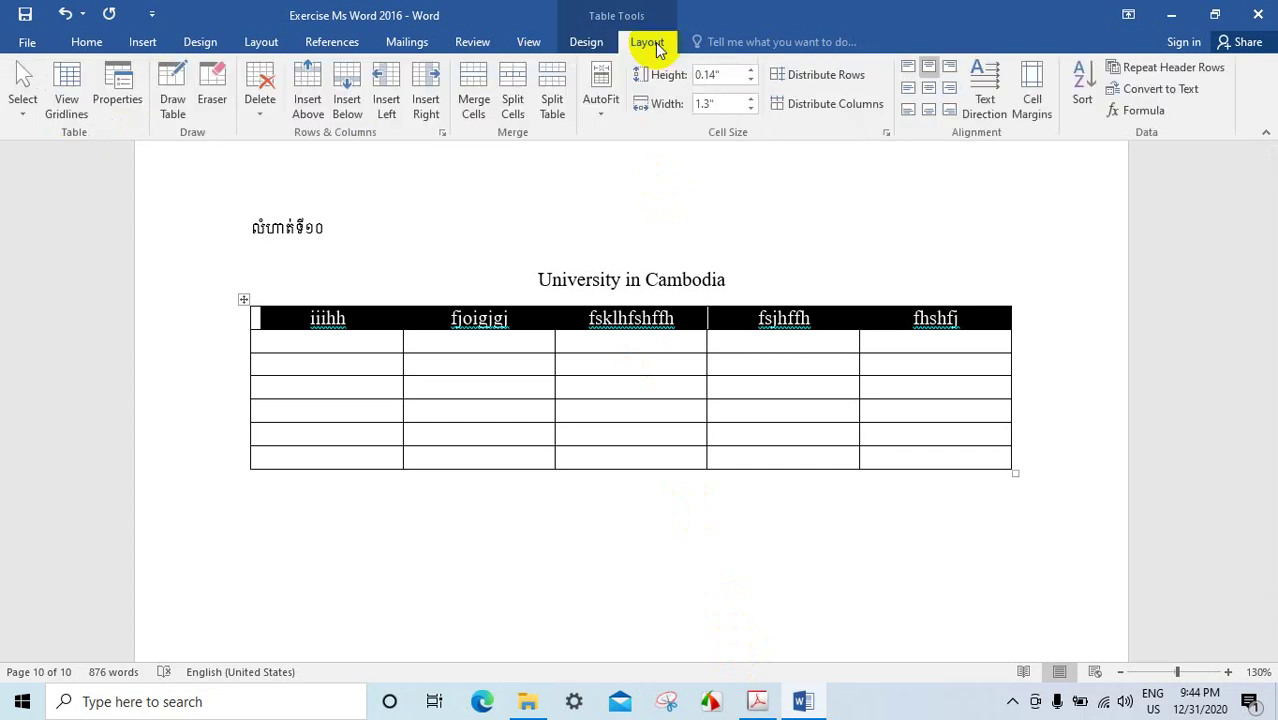
left_click(586, 42)
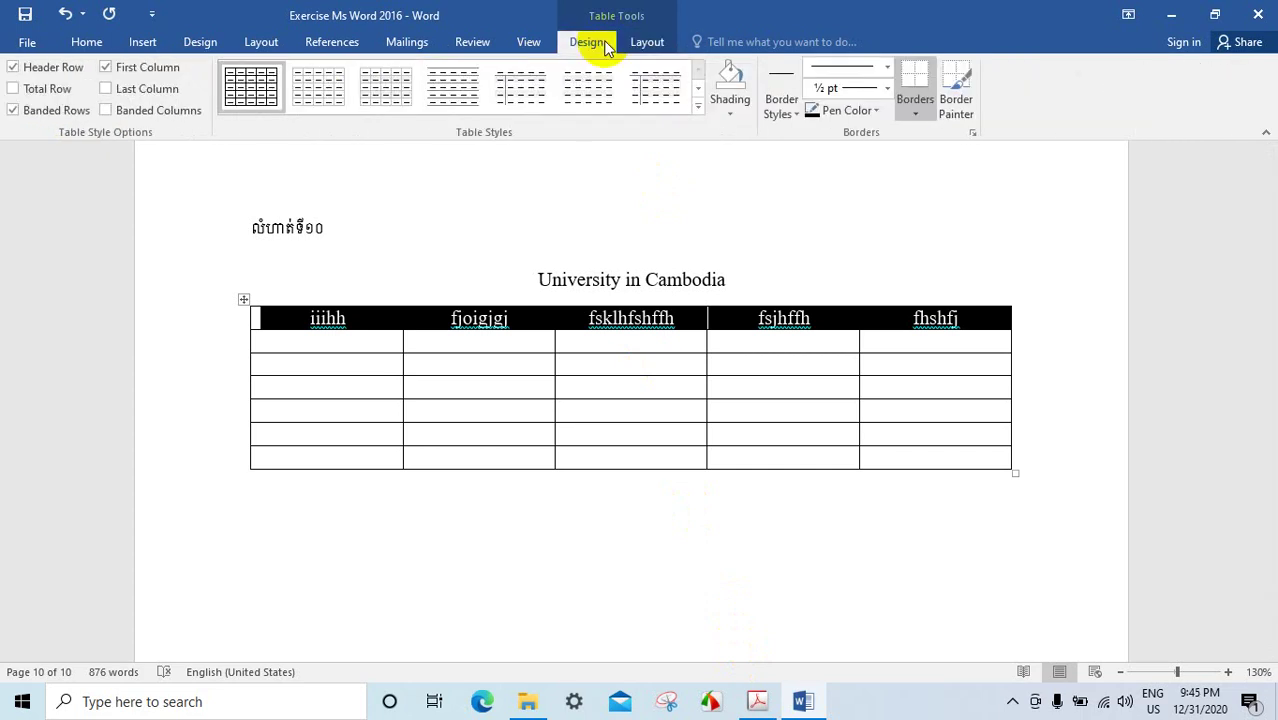
left_click(728, 114)
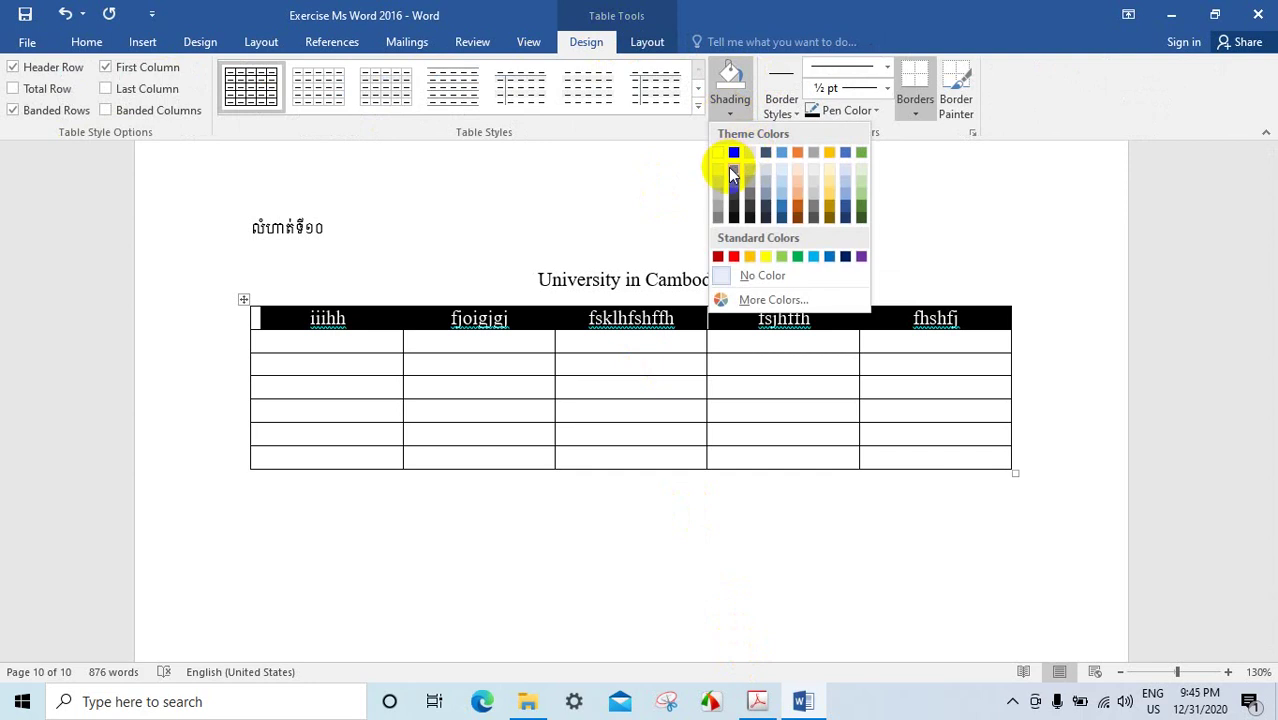
left_click(828, 160)
left_click(587, 383)
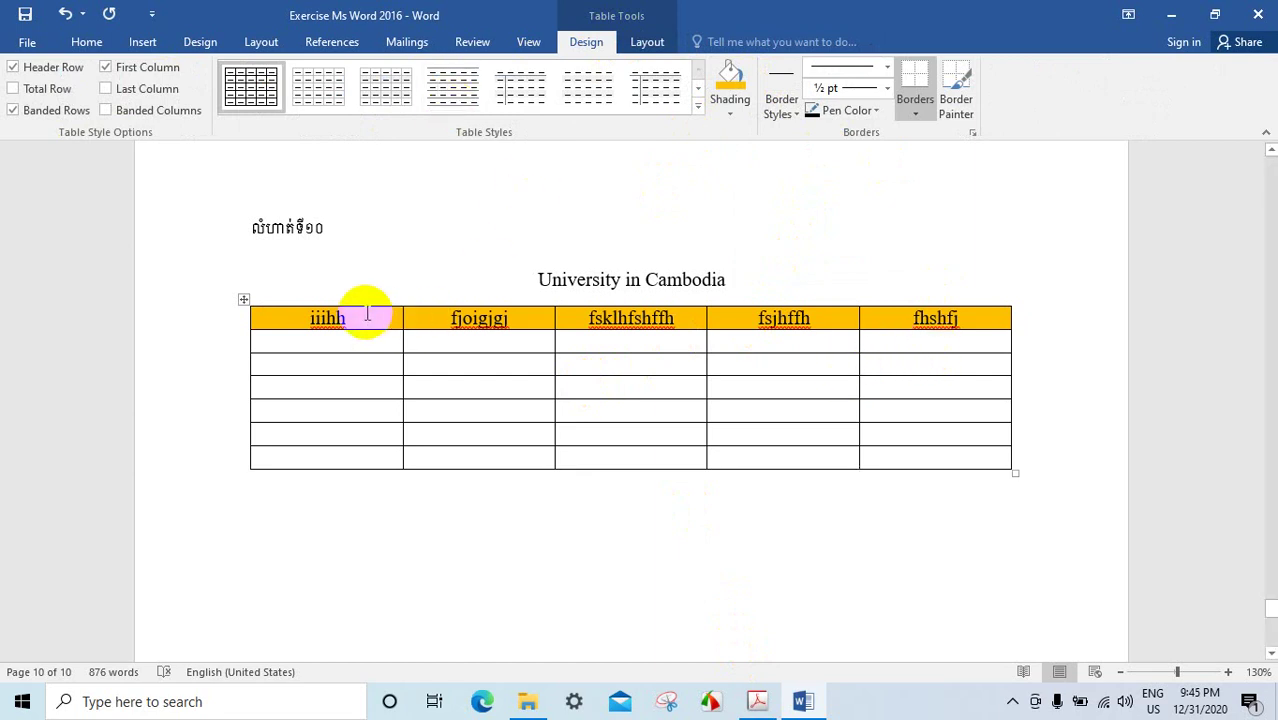
left_click(66, 15)
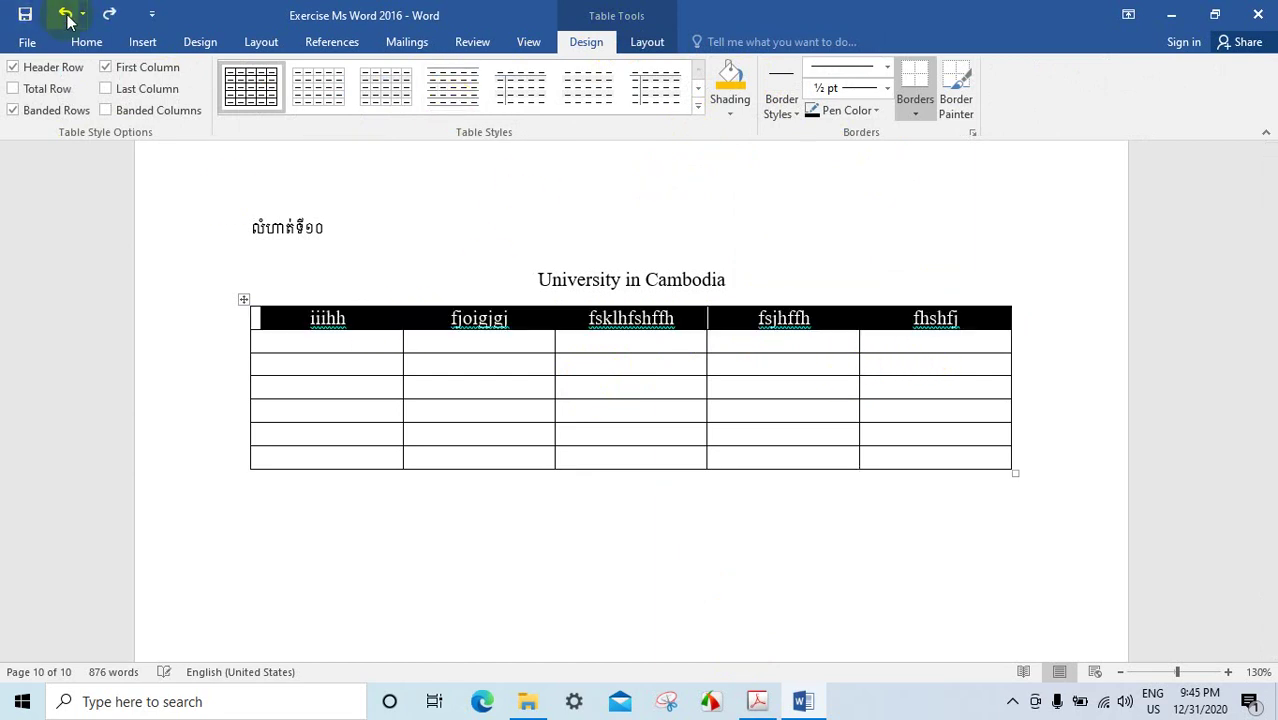
left_click(66, 15)
type("b")
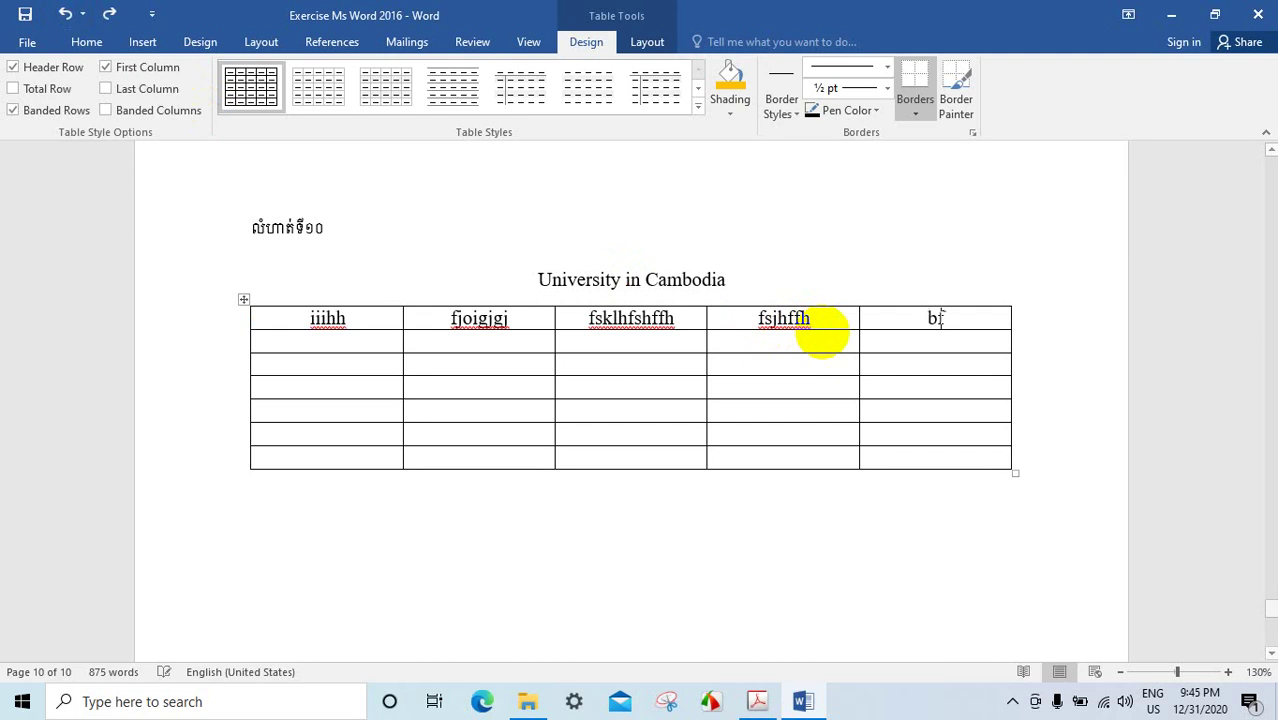
- Shade the header row light orange and check the result
type("fsbfd")
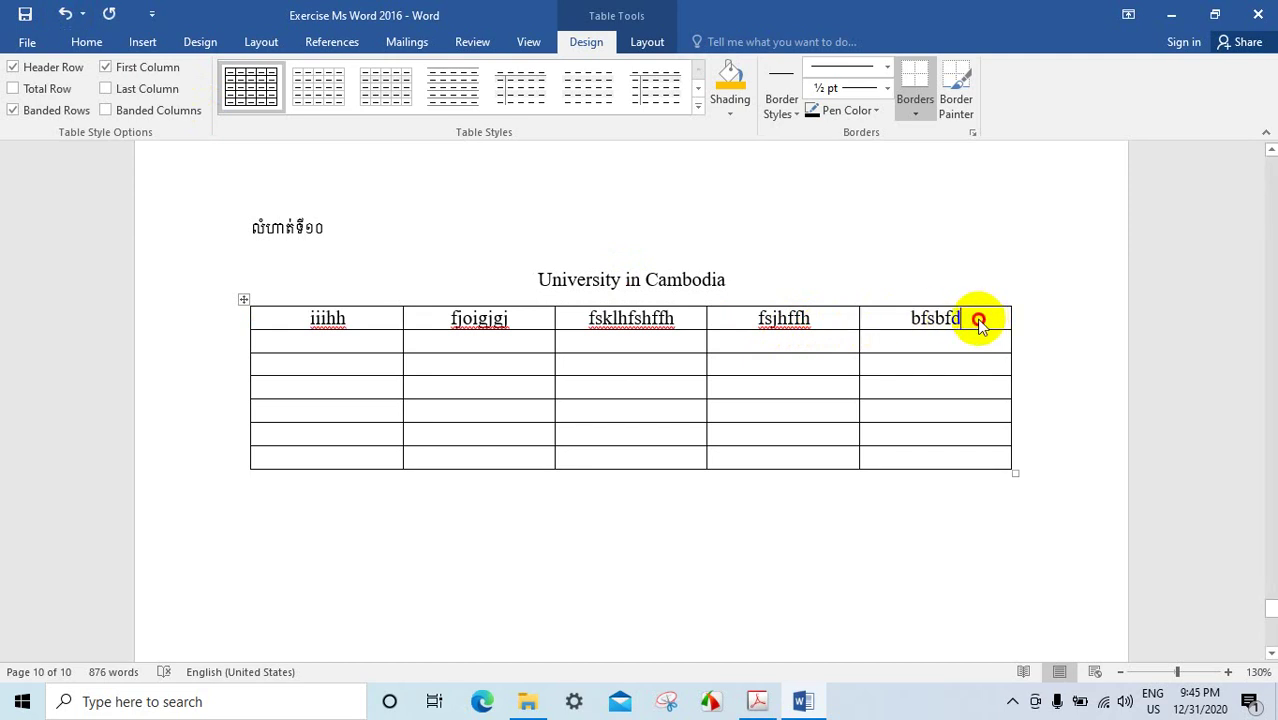
left_click_drag(979, 322, 283, 318)
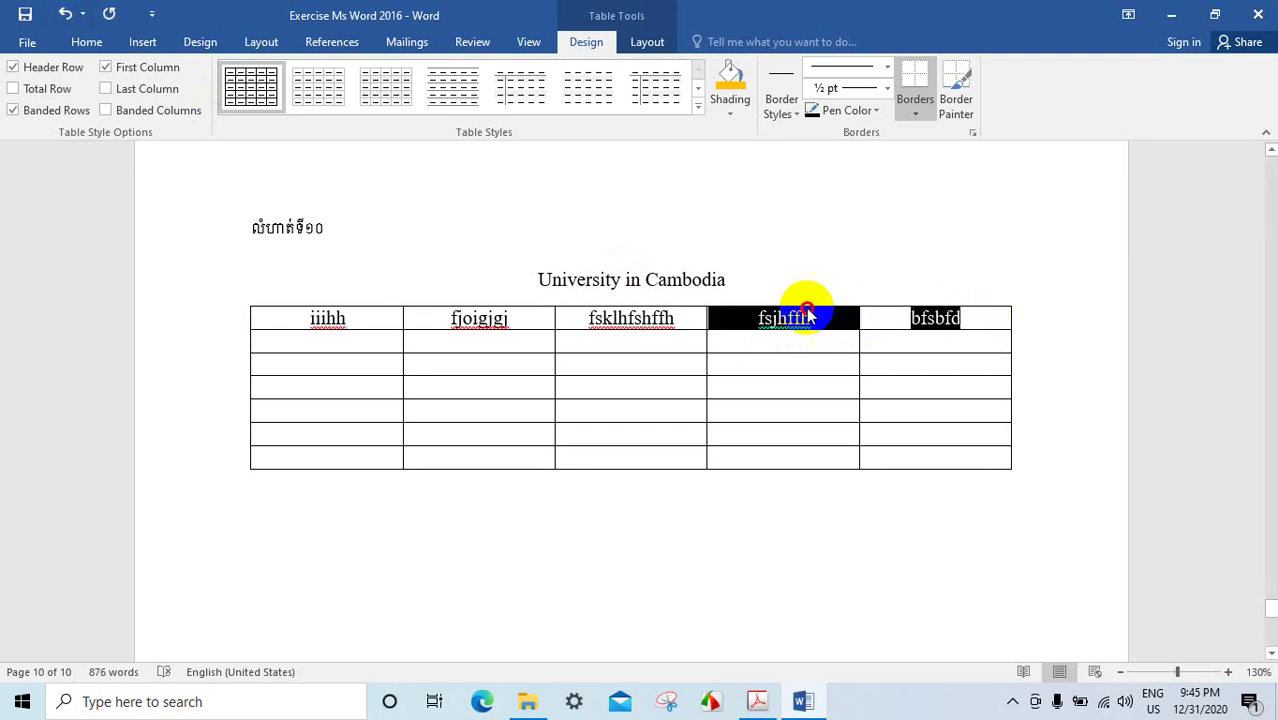
left_click(253, 322)
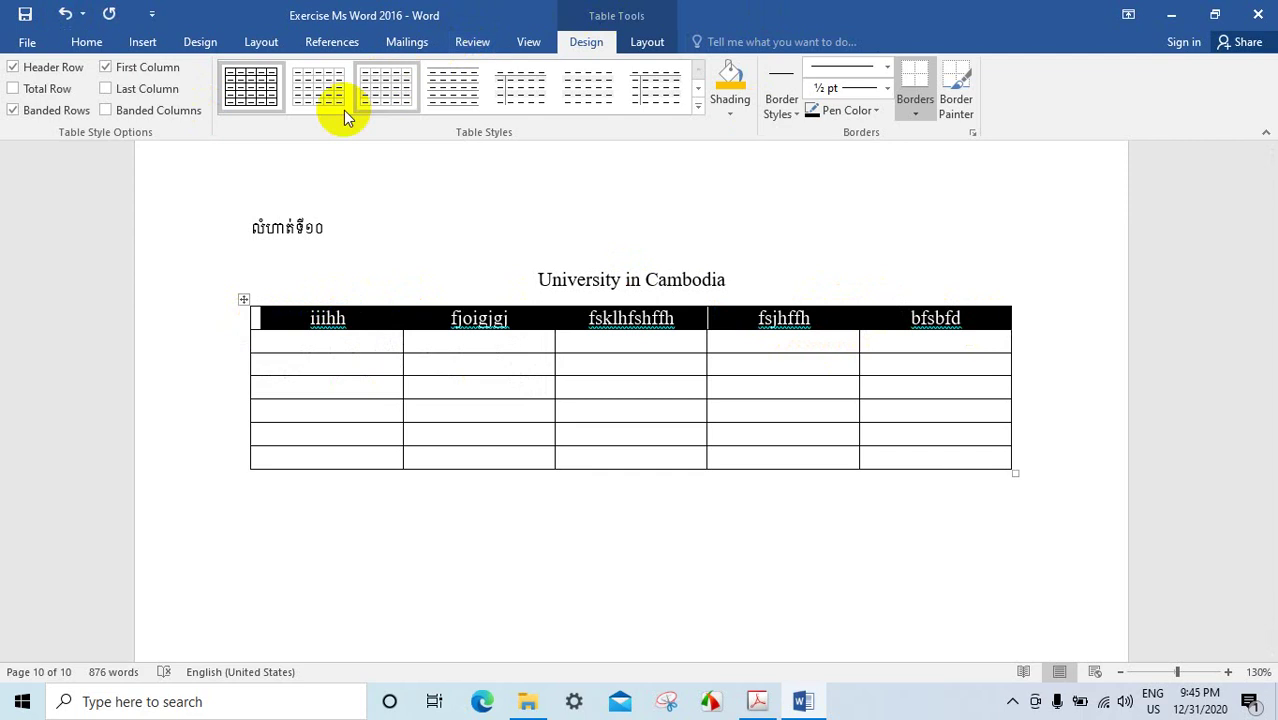
left_click(78, 47)
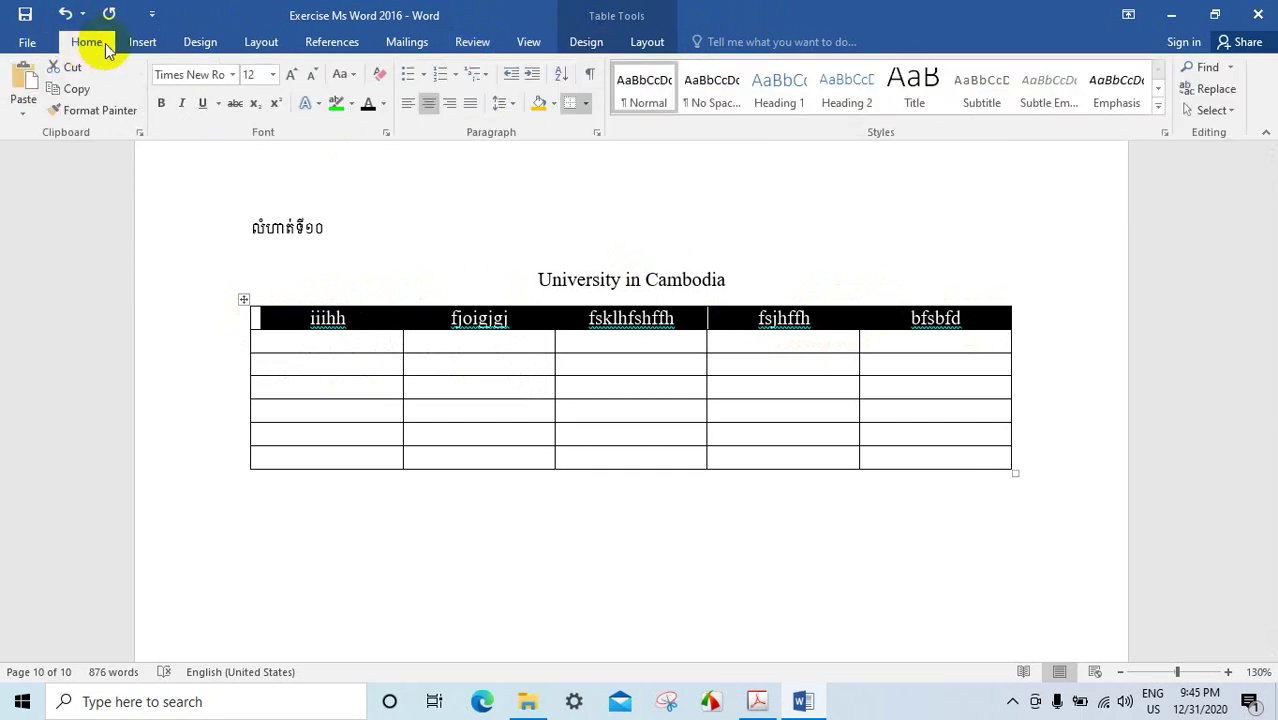
left_click(586, 44)
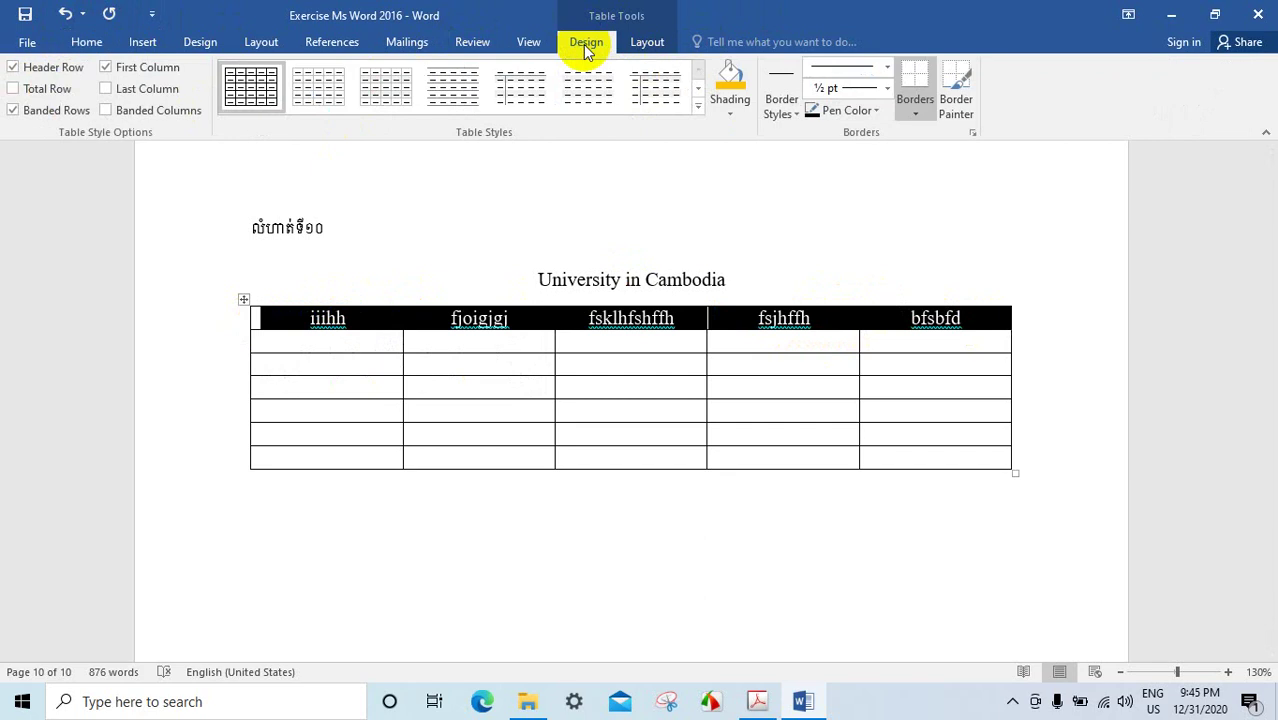
left_click(734, 117)
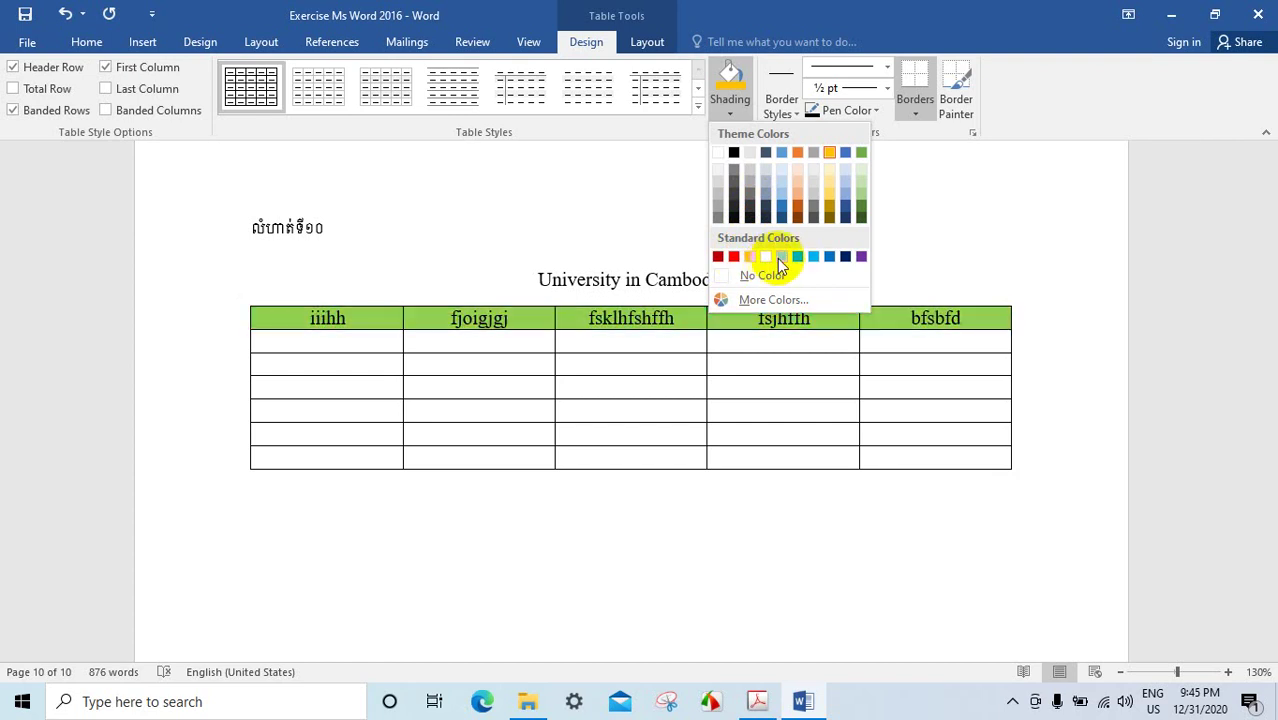
left_click(796, 188)
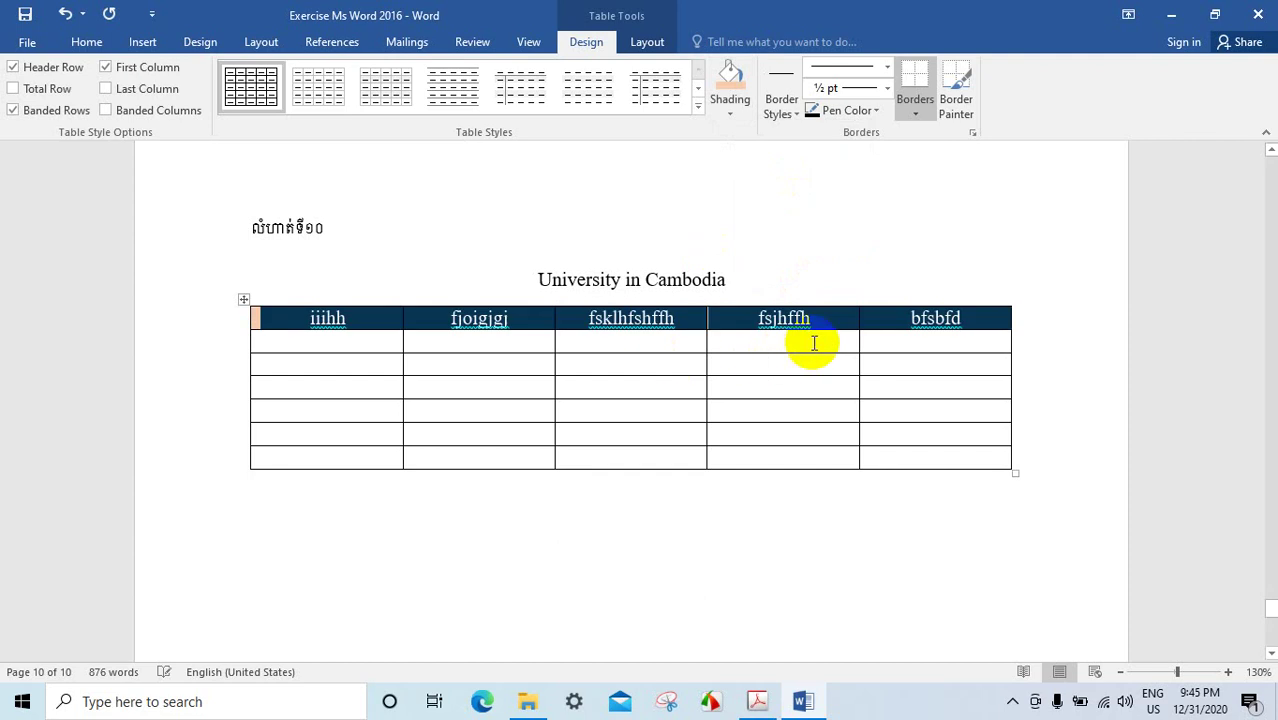
left_click(899, 361)
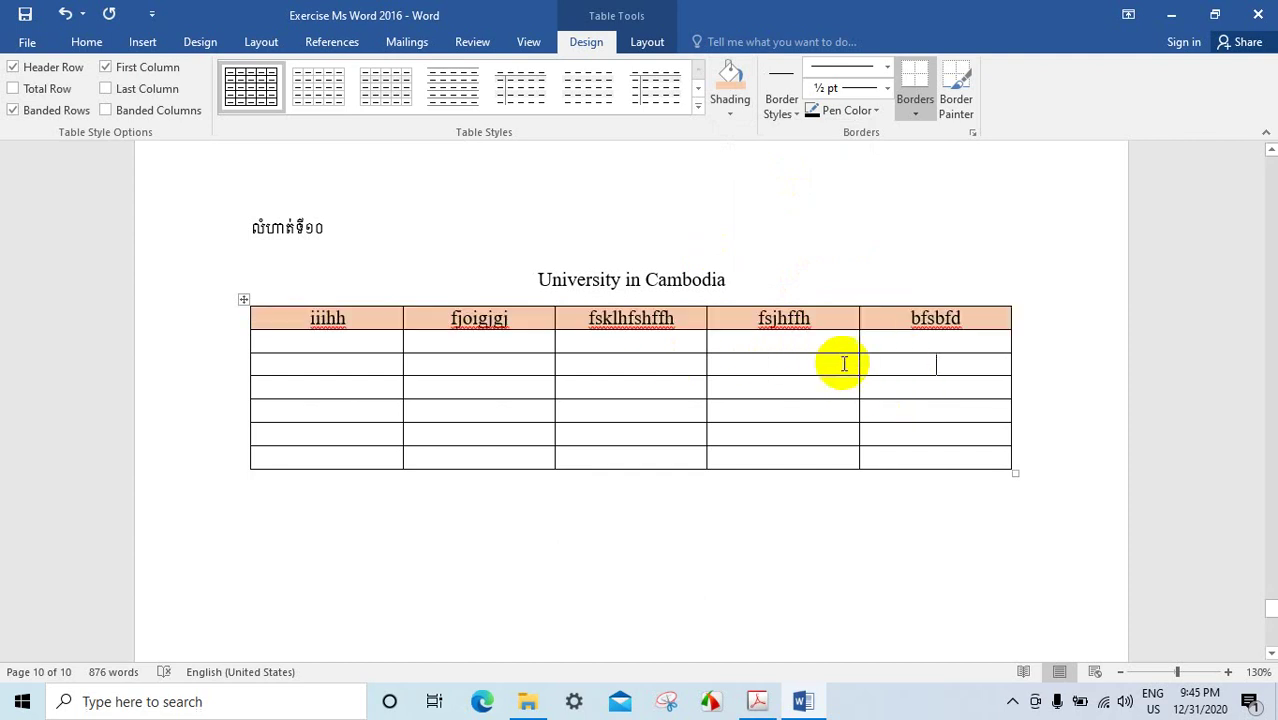
scroll(655, 425, "down", 2)
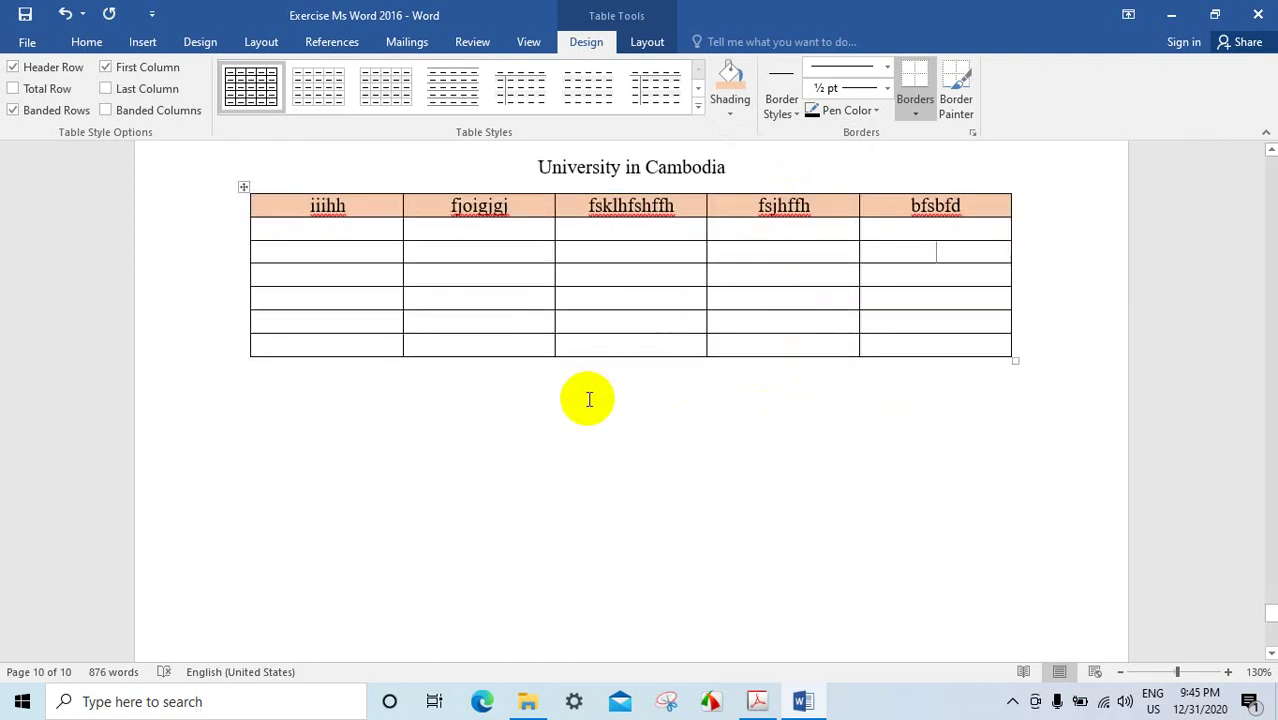
scroll(585, 400, "up", 2)
scroll(607, 435, "down", 5)
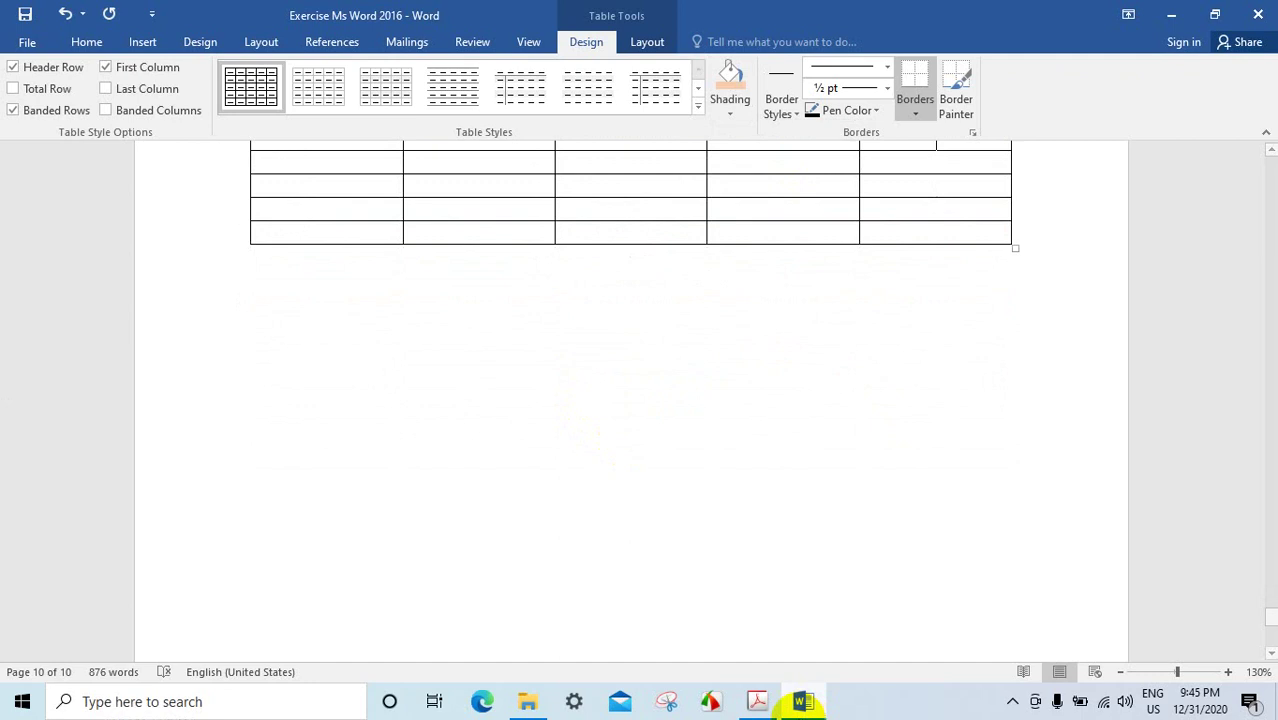
left_click(757, 701)
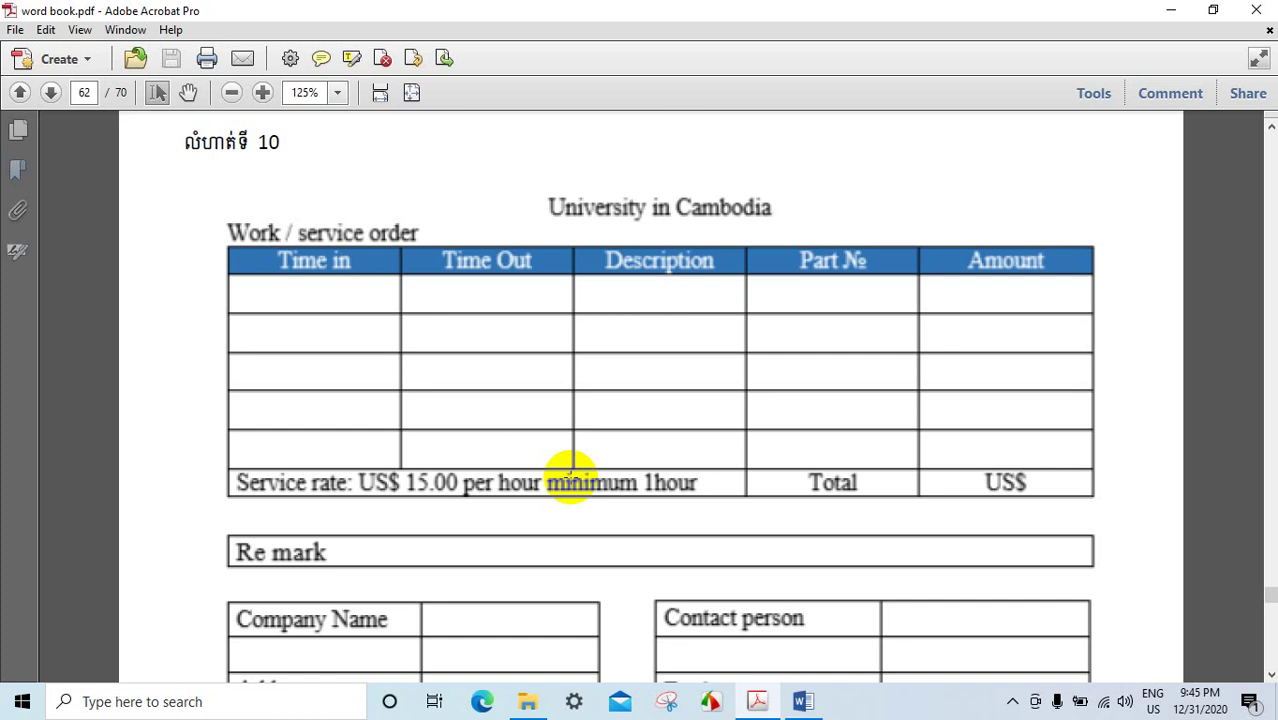
left_click(803, 701)
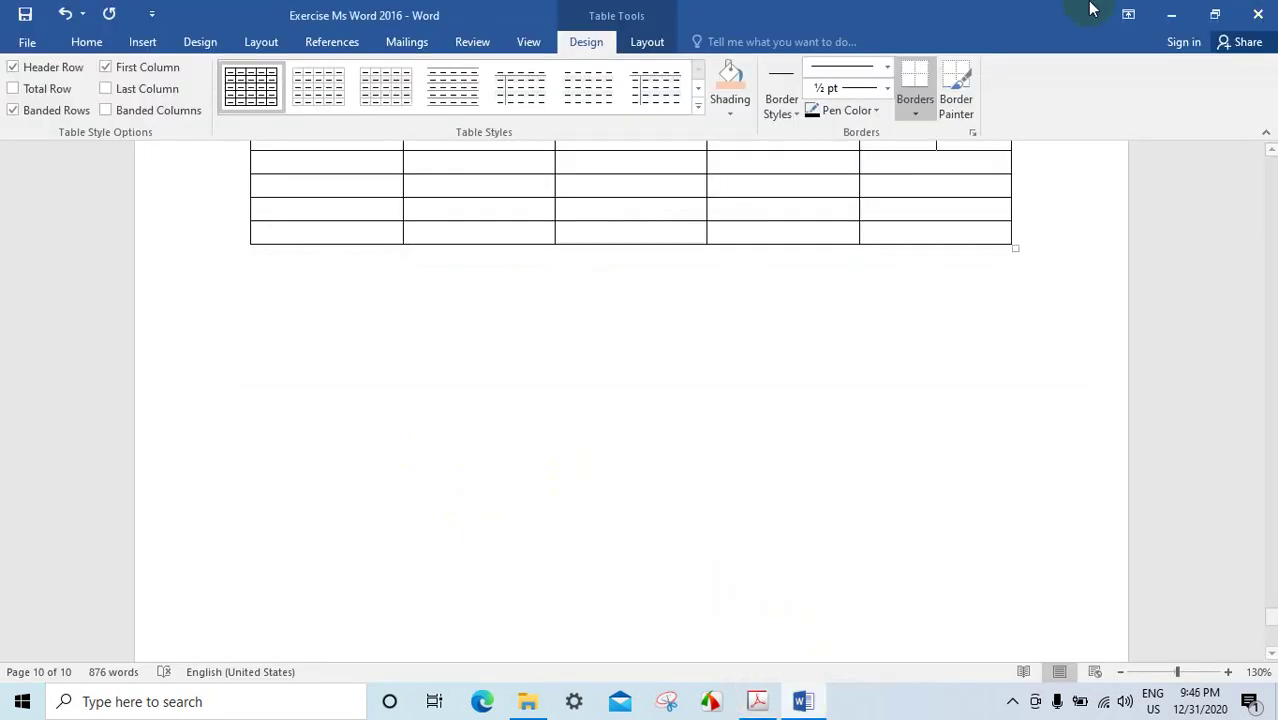
scroll(604, 328, "up", 3)
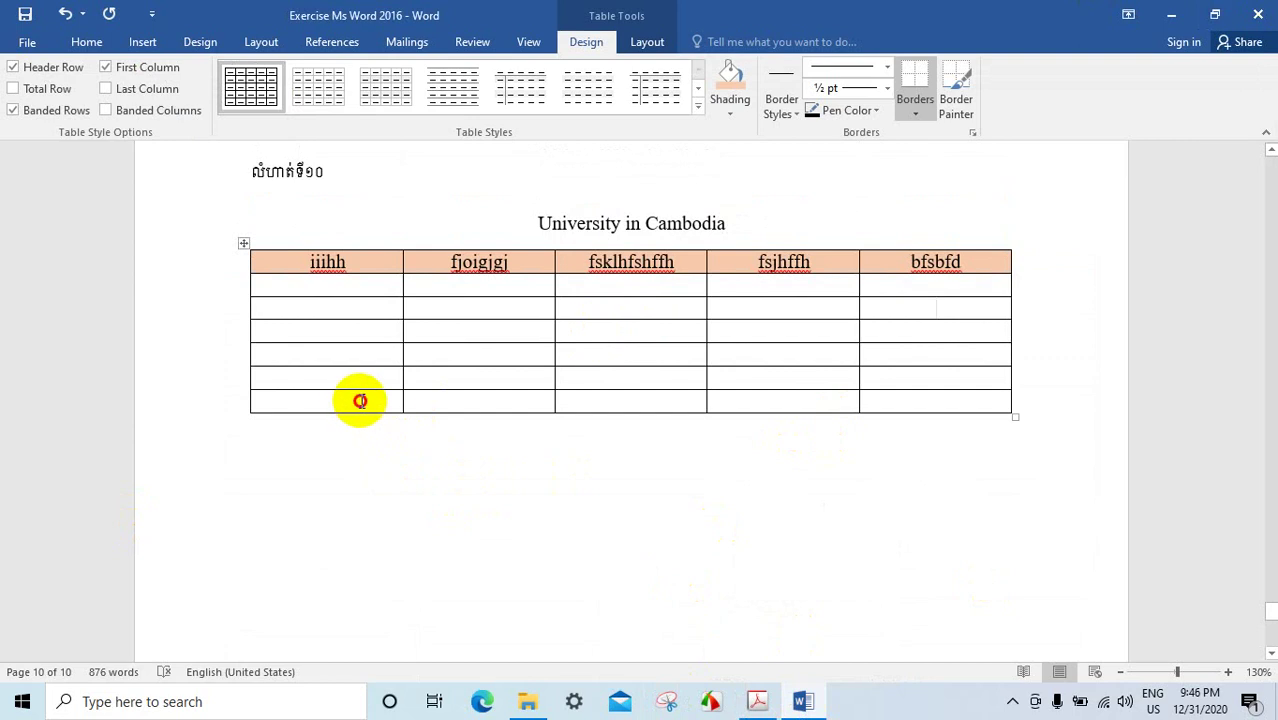
- Combine bottom-row cells one to three into a single wide cell with Merge Cells
left_click_drag(360, 401, 570, 401)
left_click(456, 401)
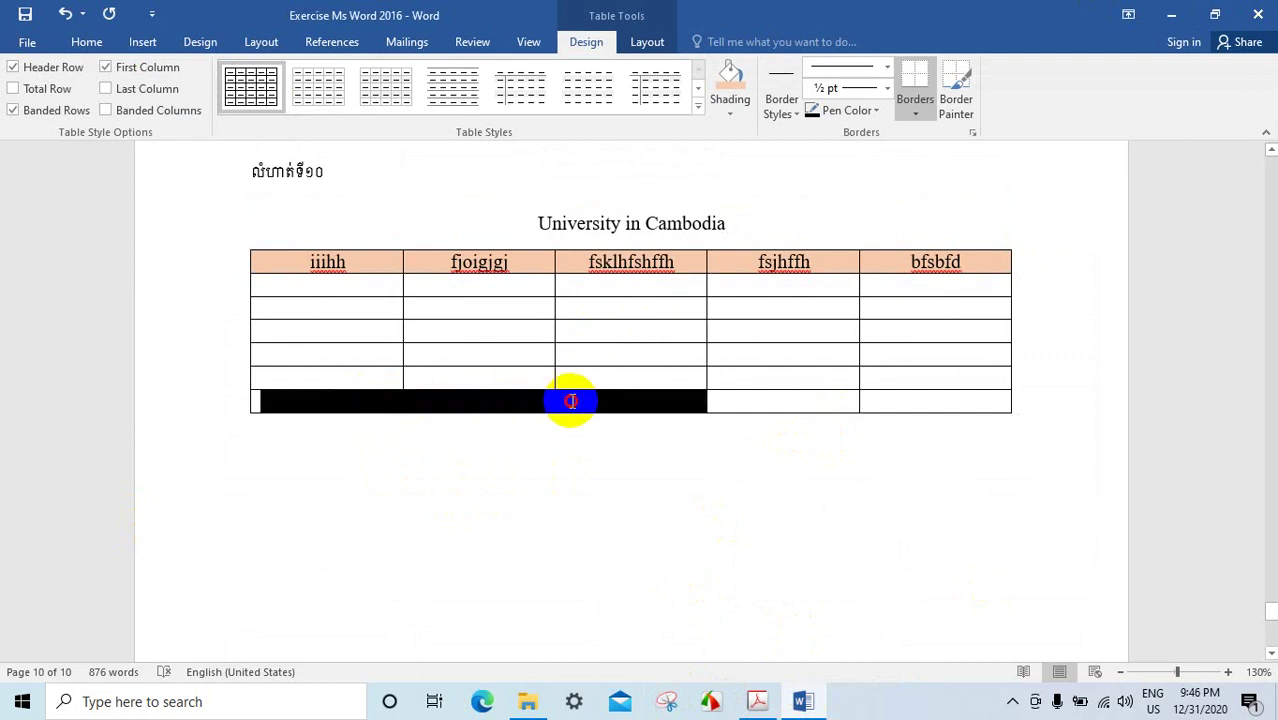
left_click(659, 48)
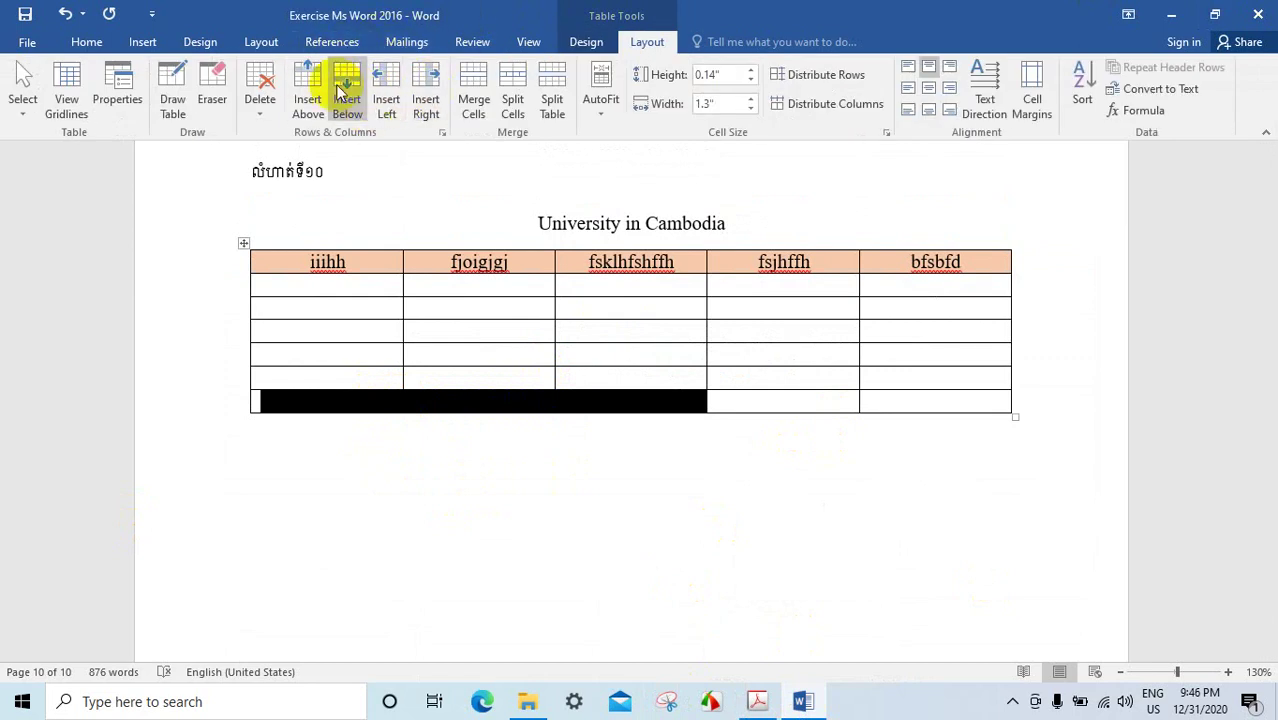
left_click(477, 98)
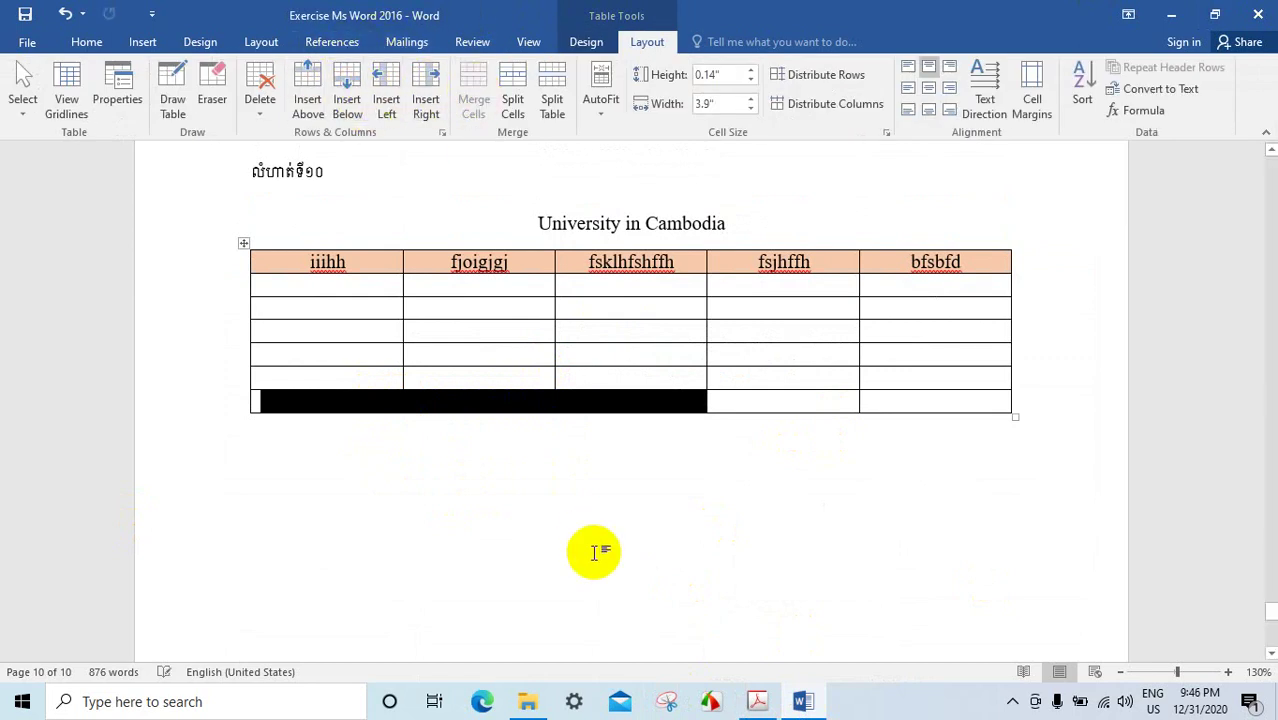
left_click(740, 376)
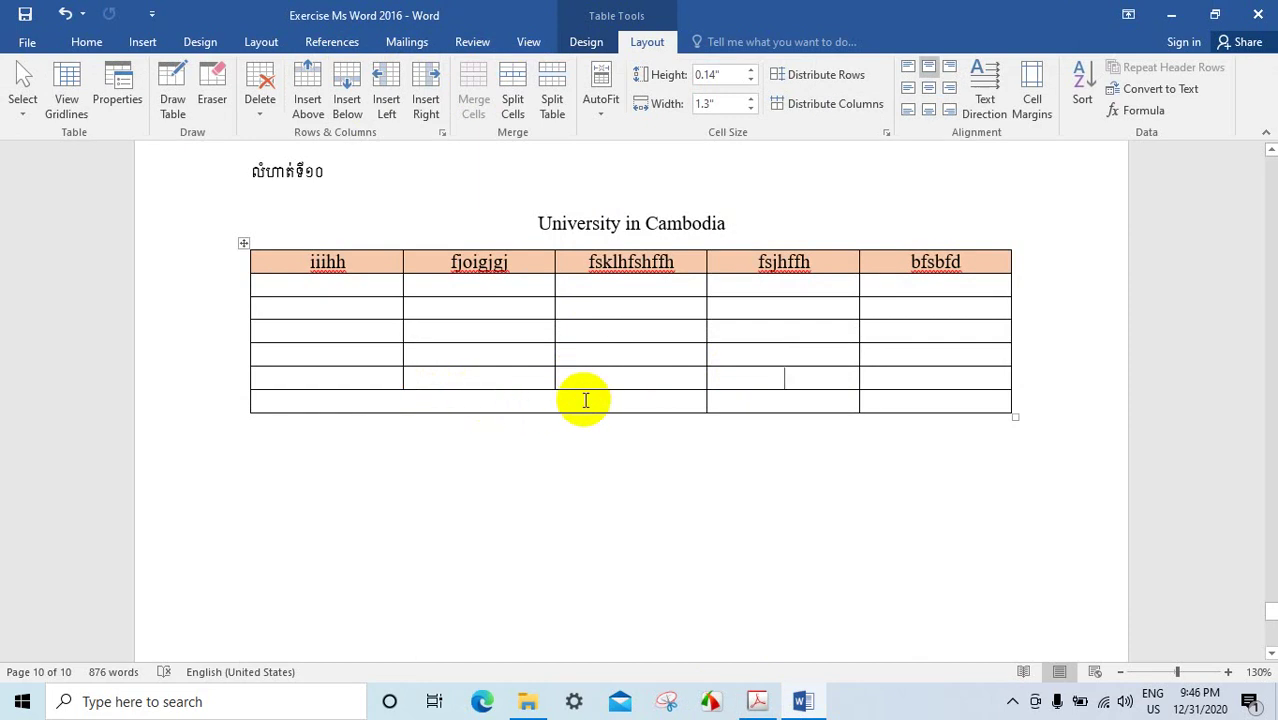
scroll(831, 397, "down", 1)
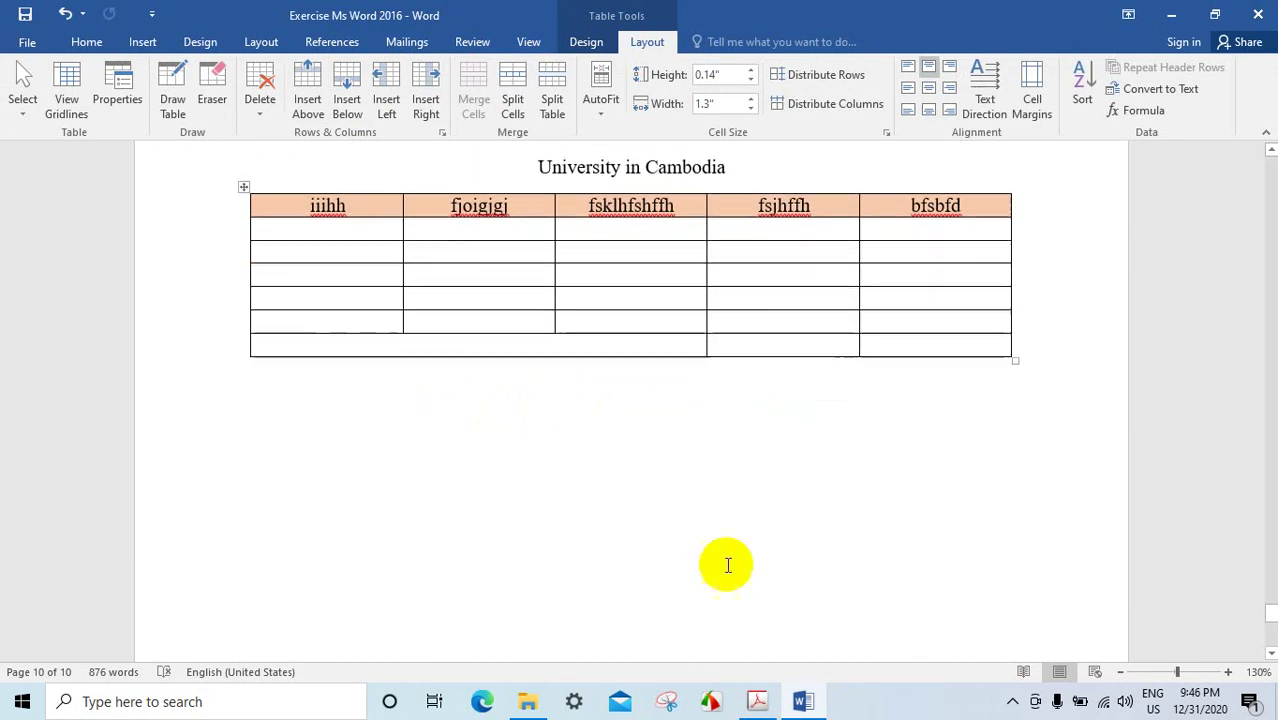
left_click(757, 699)
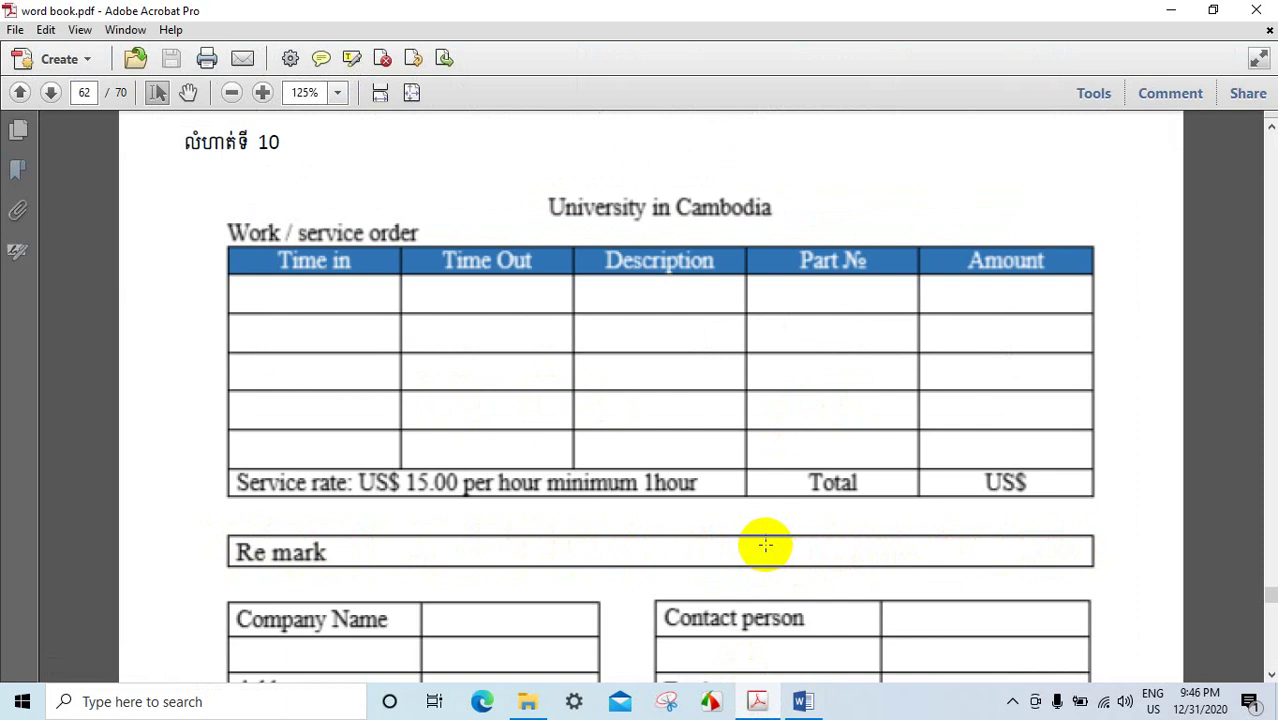
left_click(802, 700)
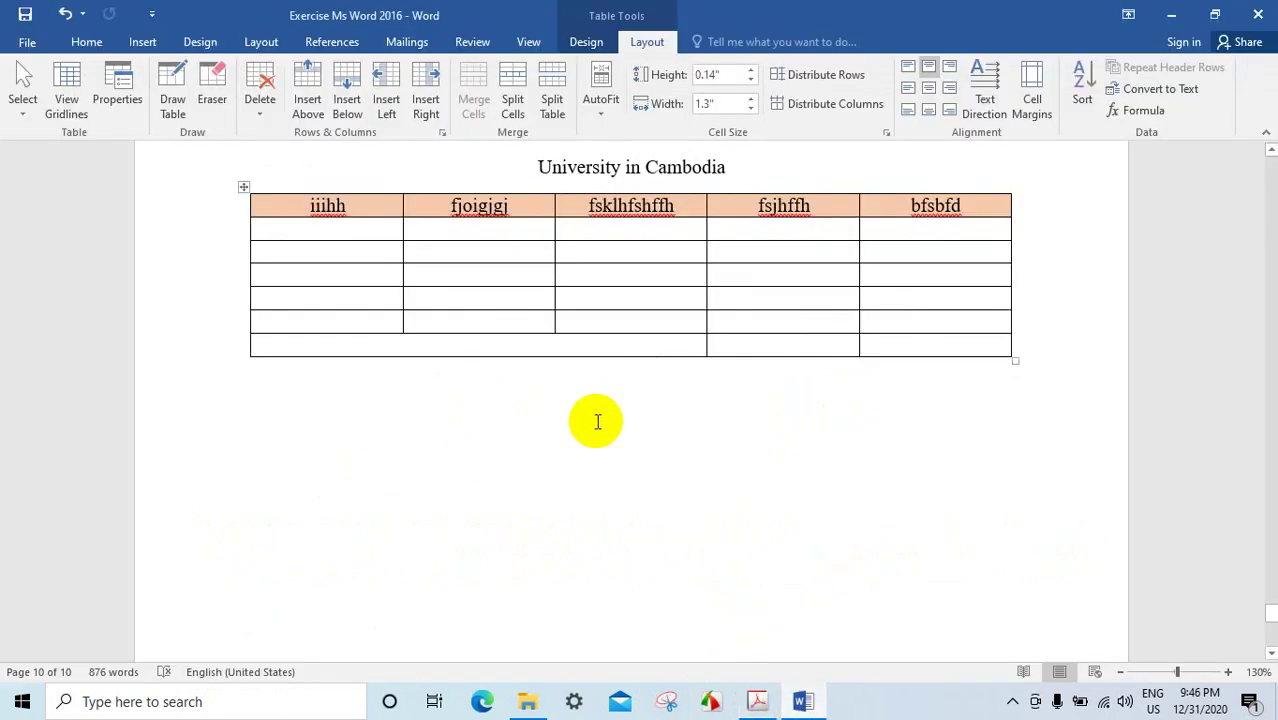
- Insert a 1x1 table below the University in Cambodia table and type 'tetsryryhr' in it
scroll(410, 350, "up", 1)
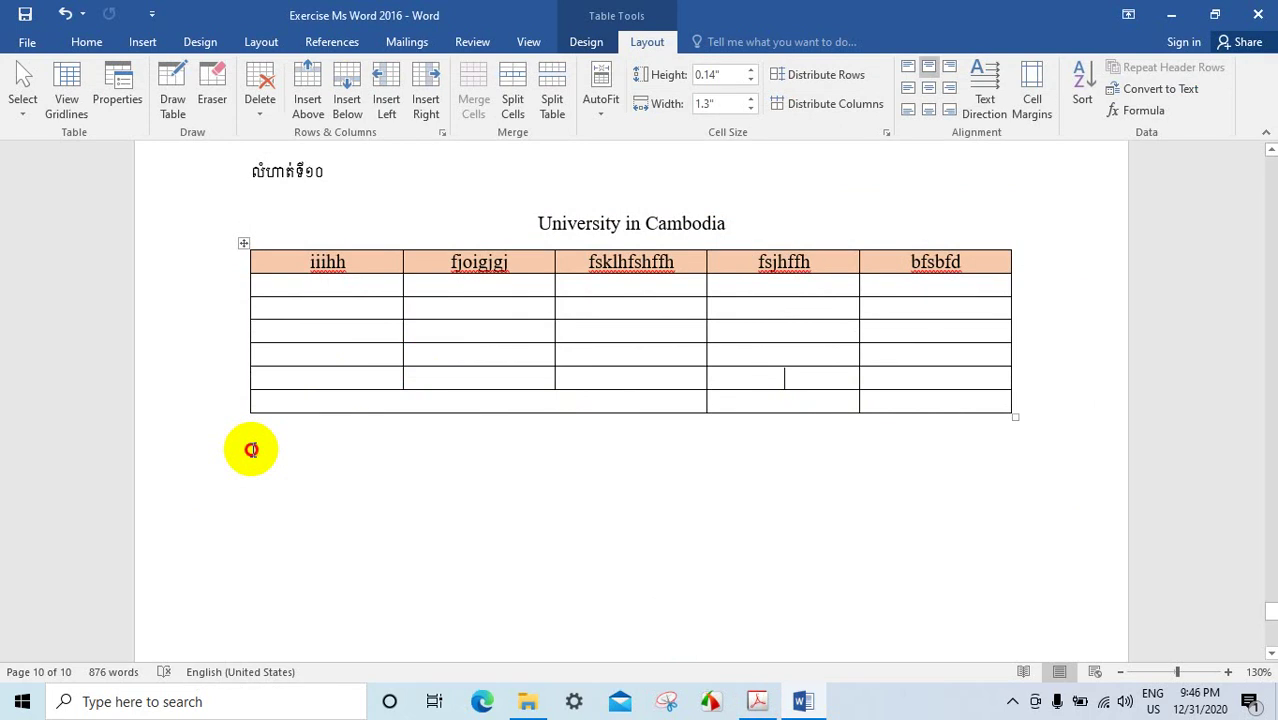
double_click(251, 449)
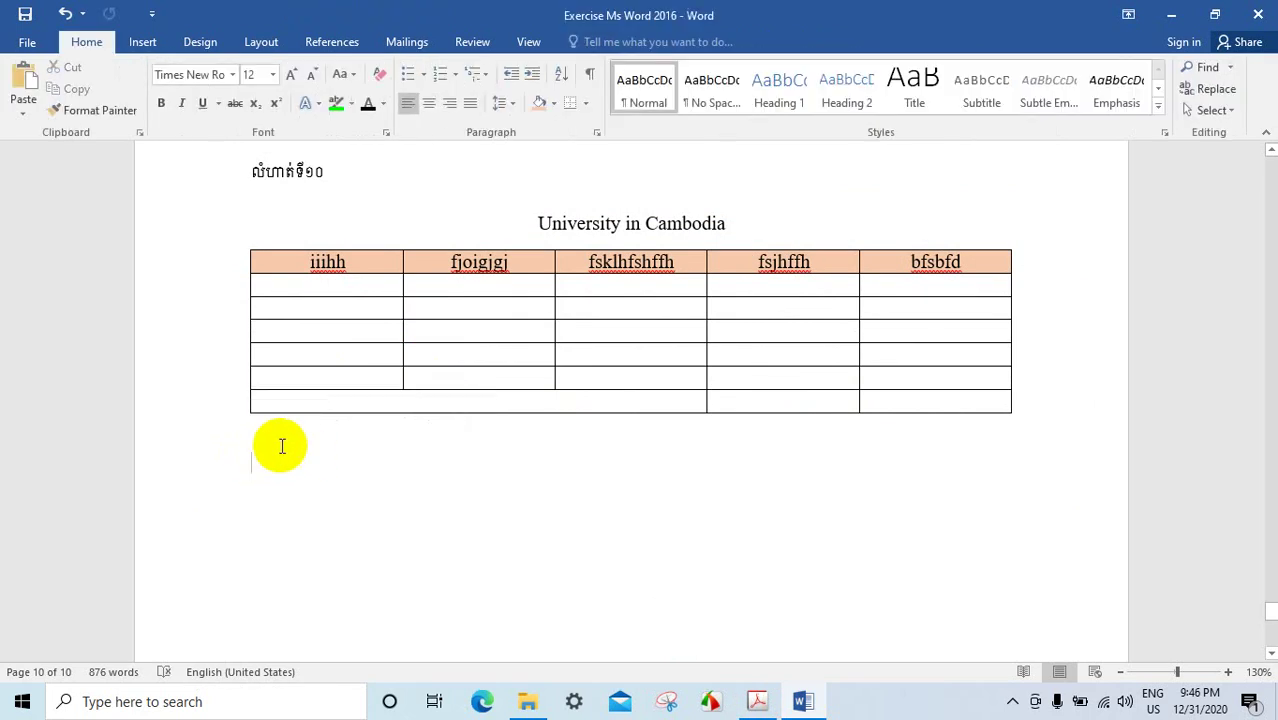
left_click(142, 42)
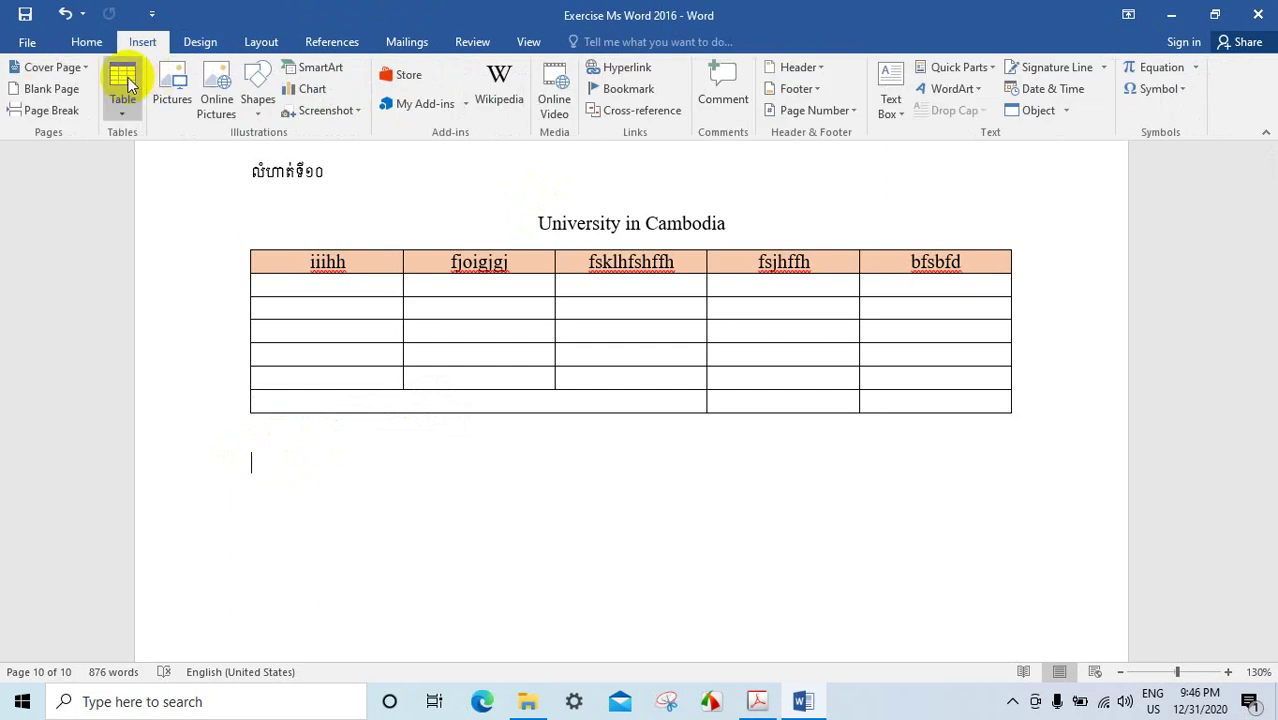
left_click(124, 86)
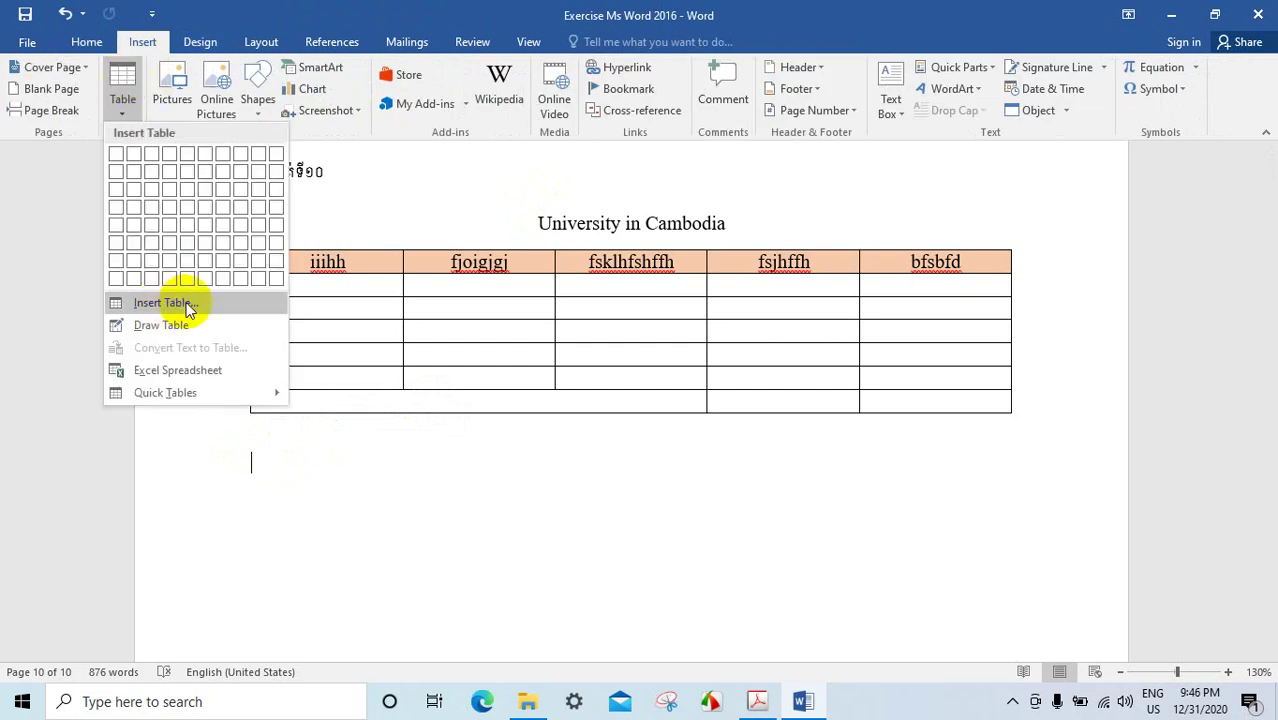
left_click(115, 157)
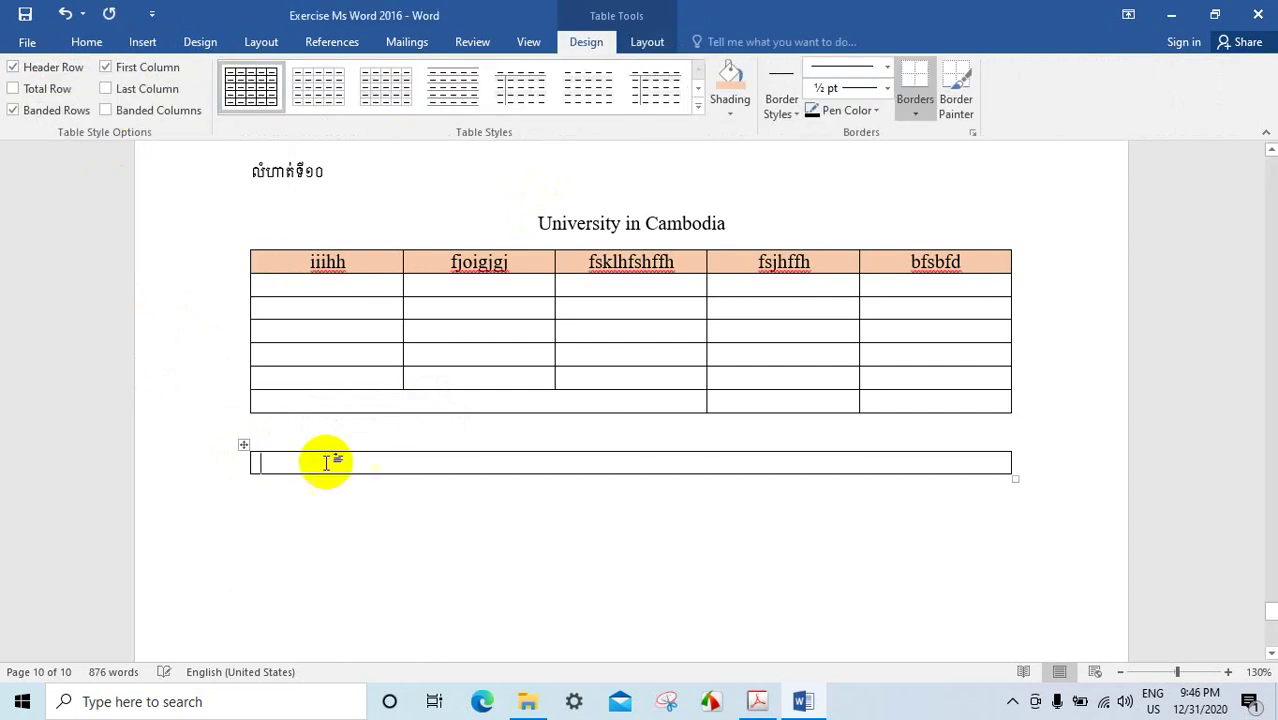
type("tetsryryhr")
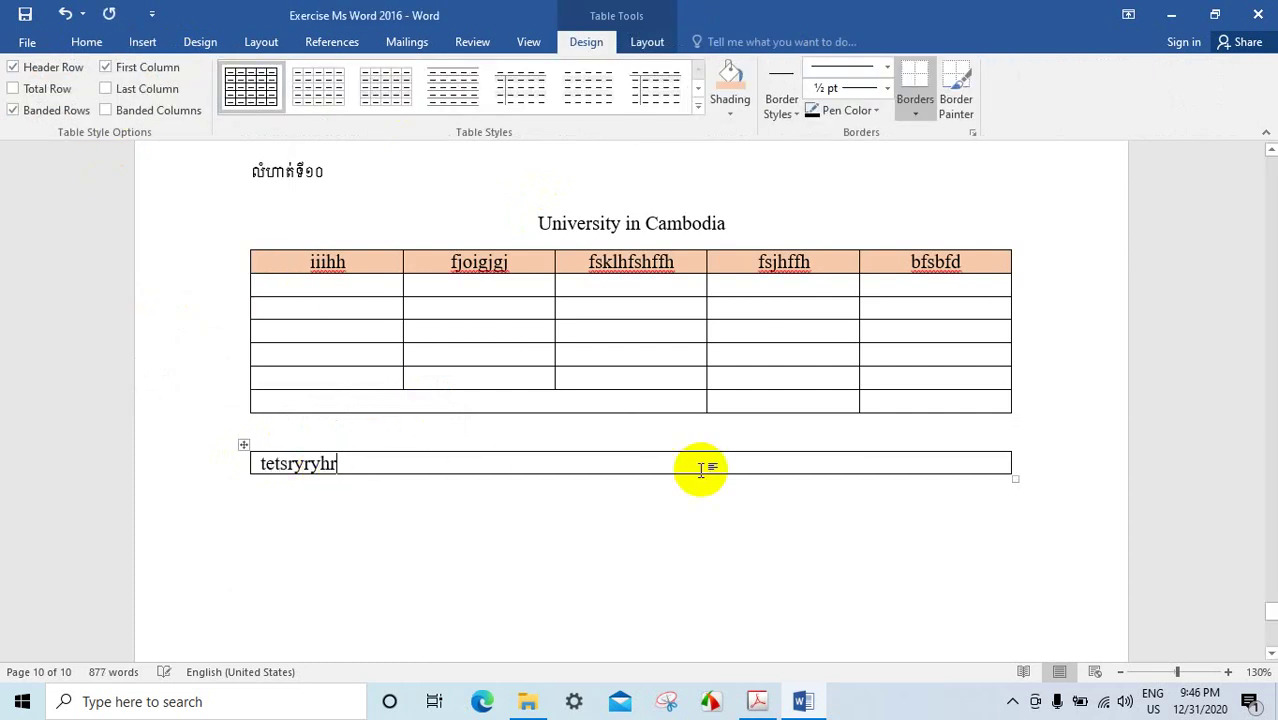
scroll(715, 540, "down", 2)
left_click(757, 701)
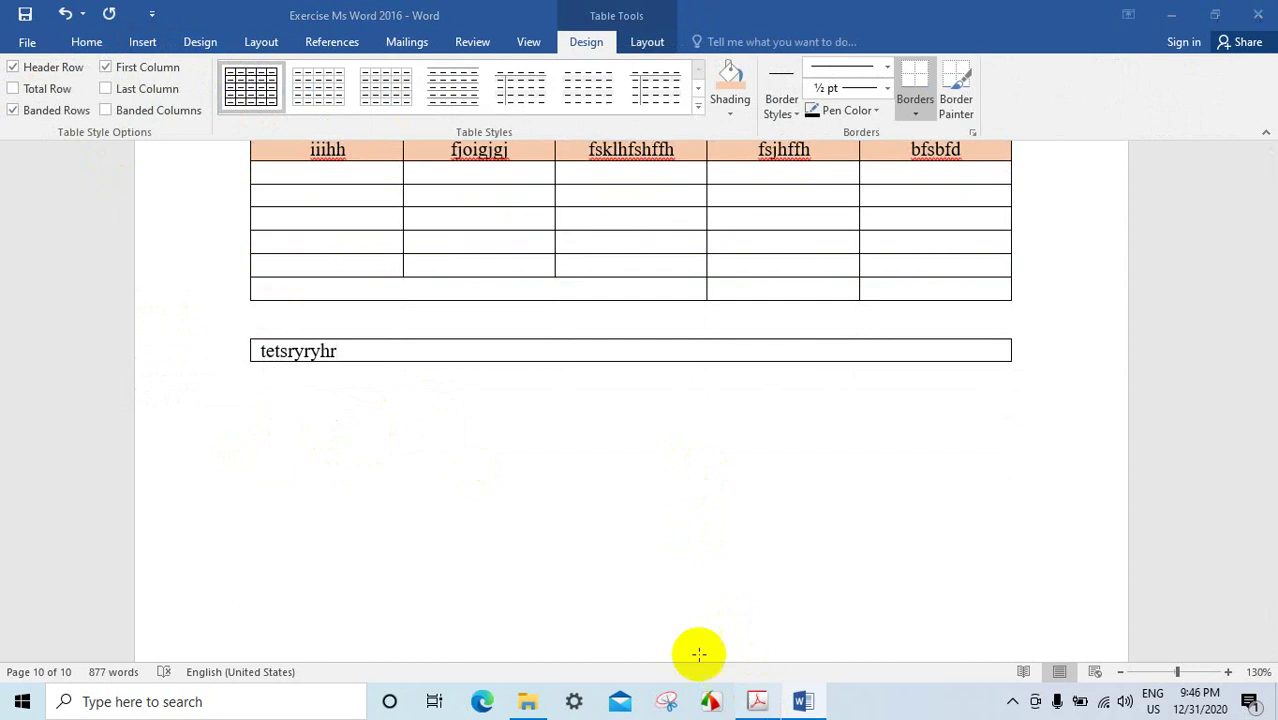
scroll(573, 578, "down", 2)
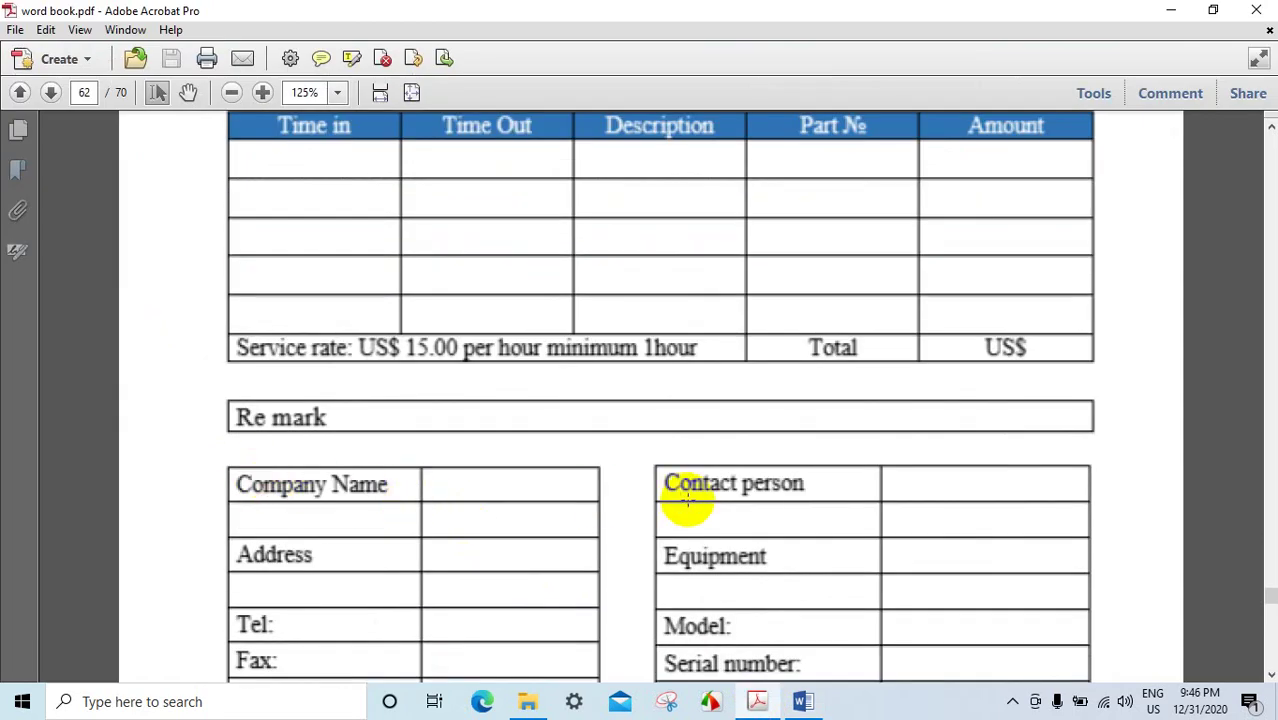
scroll(688, 500, "down", 2)
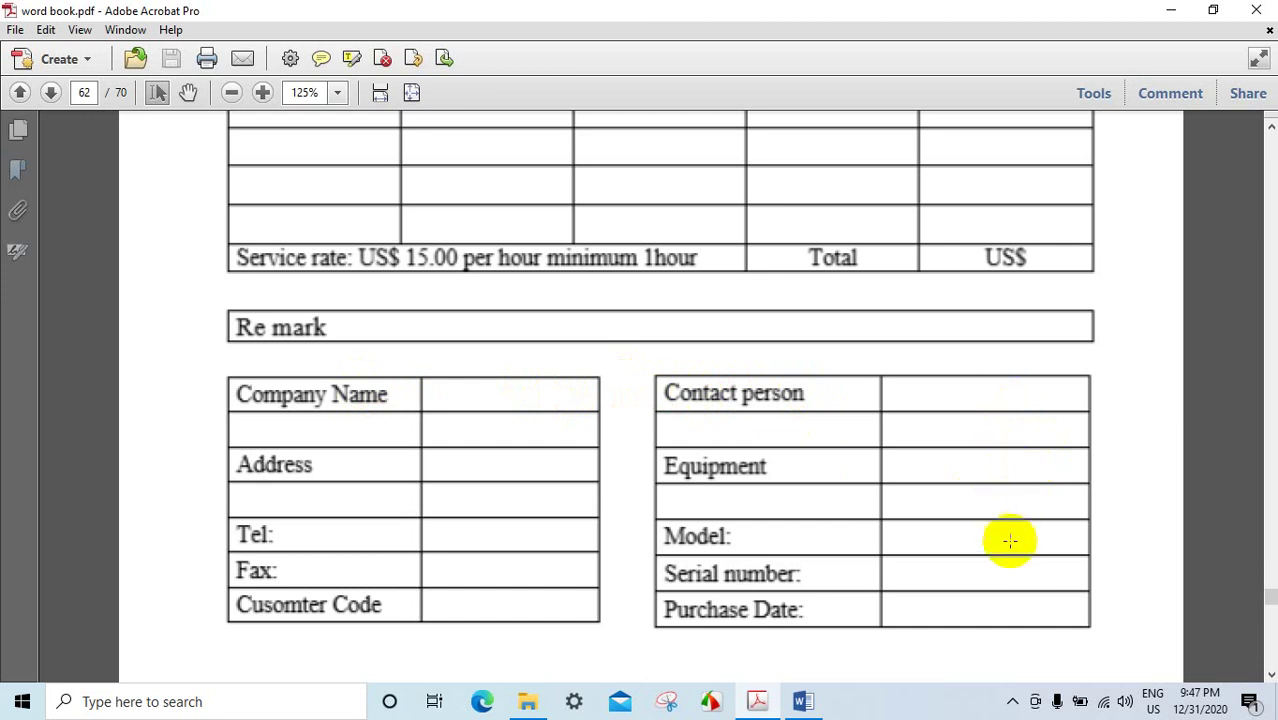
left_click(800, 704)
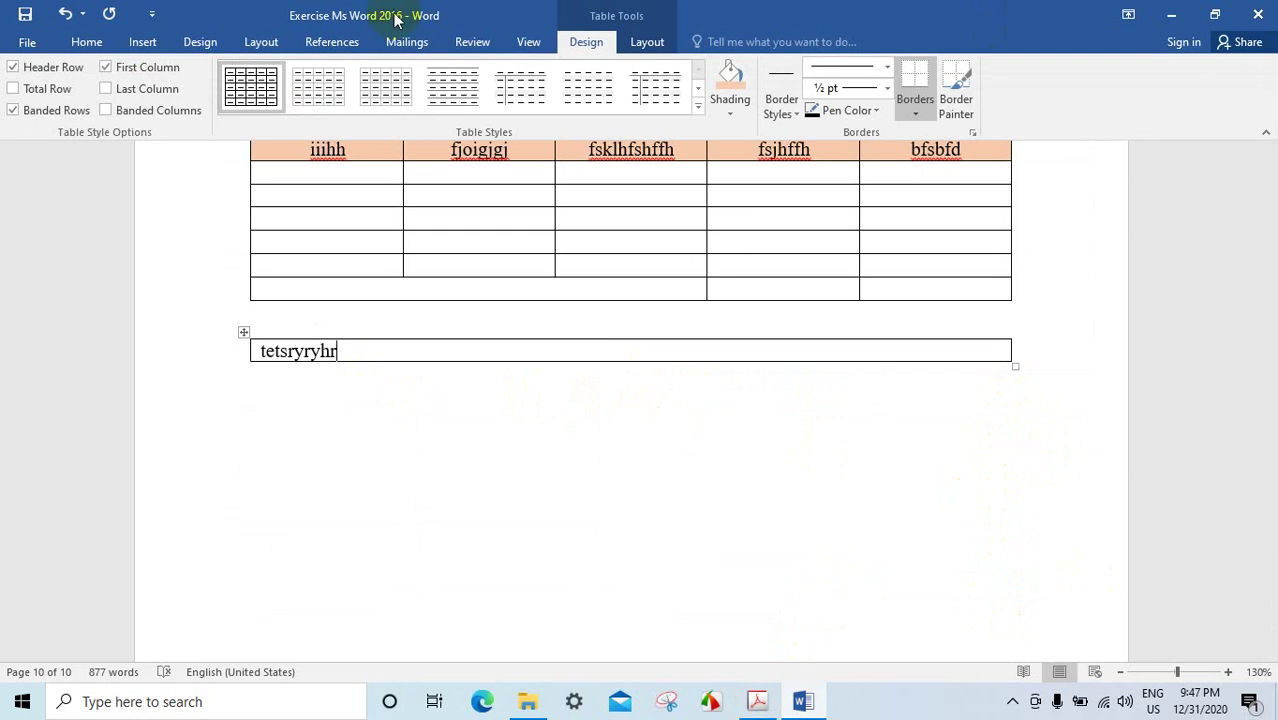
- Insert a 5-column, 7-row table below the one-cell box using the Insert Table dialog
left_click(128, 48)
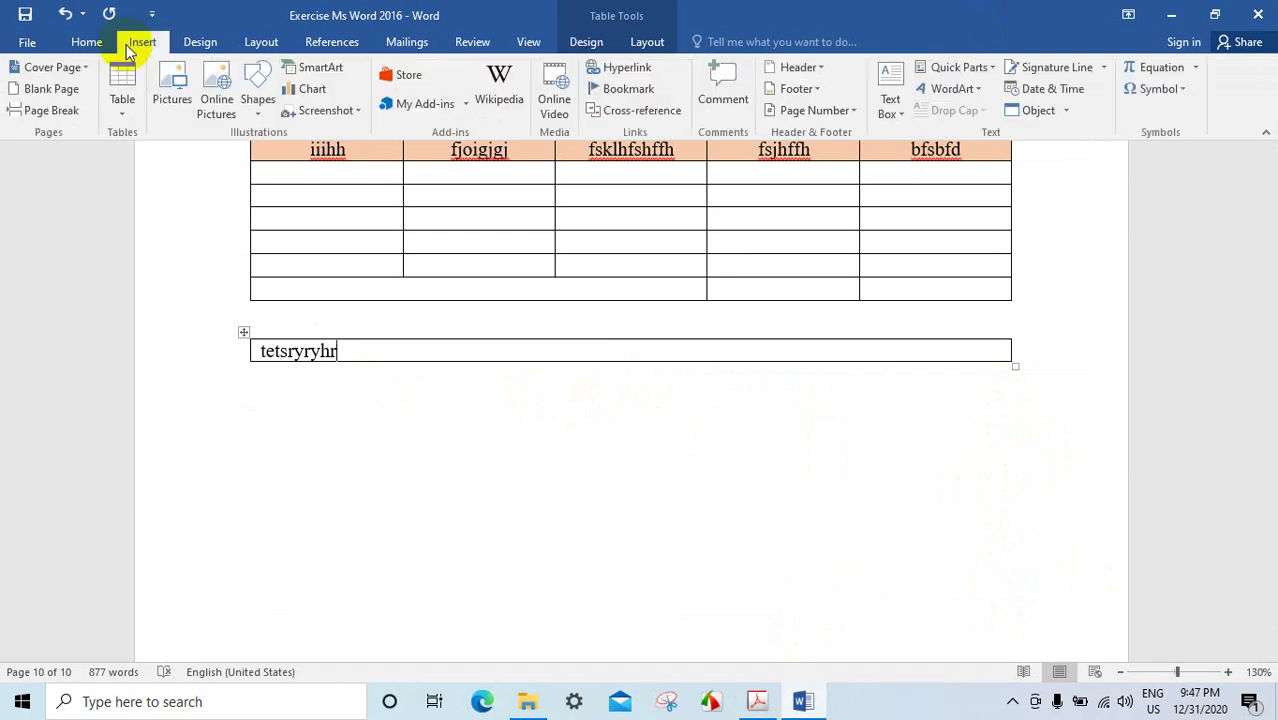
left_click(740, 402)
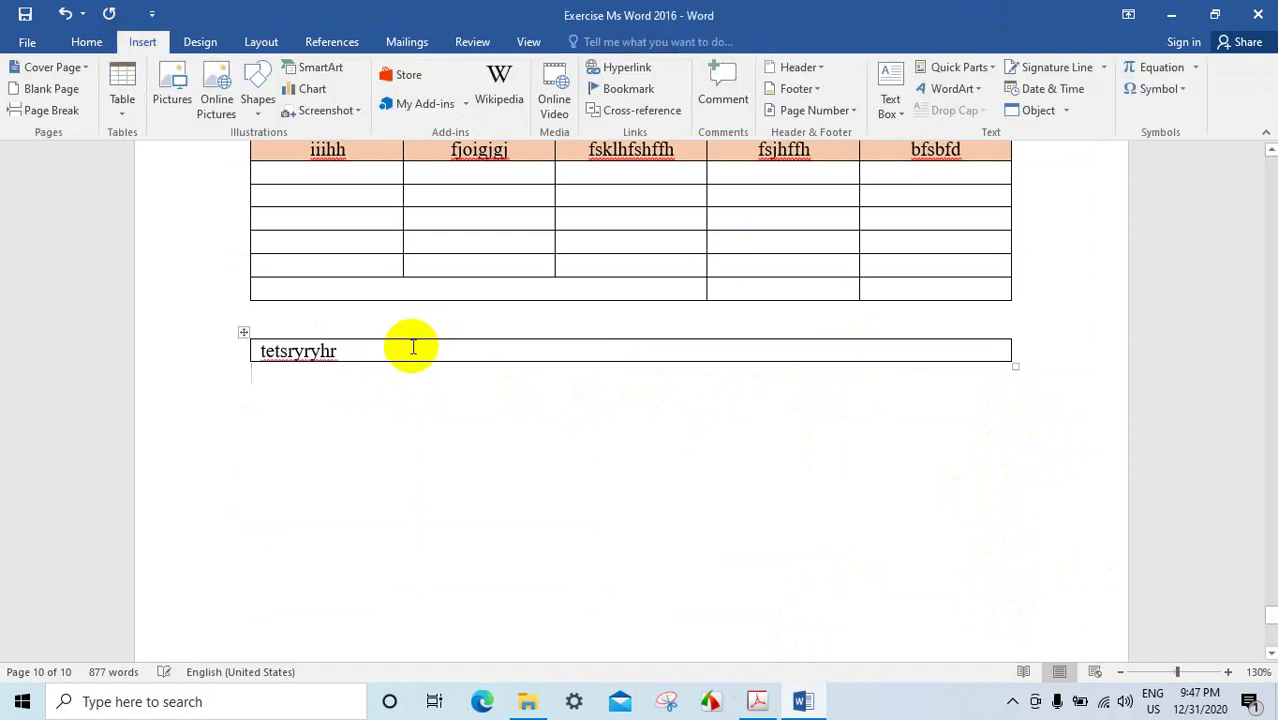
left_click(254, 395)
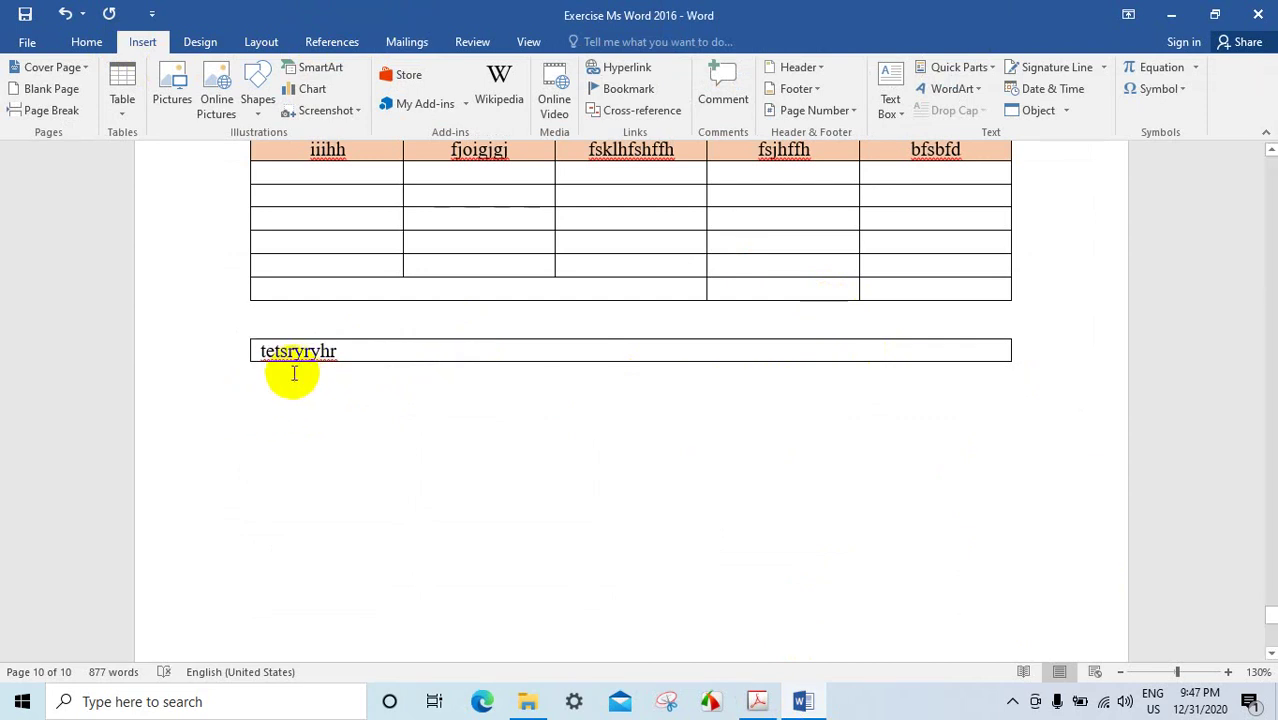
left_click(133, 90)
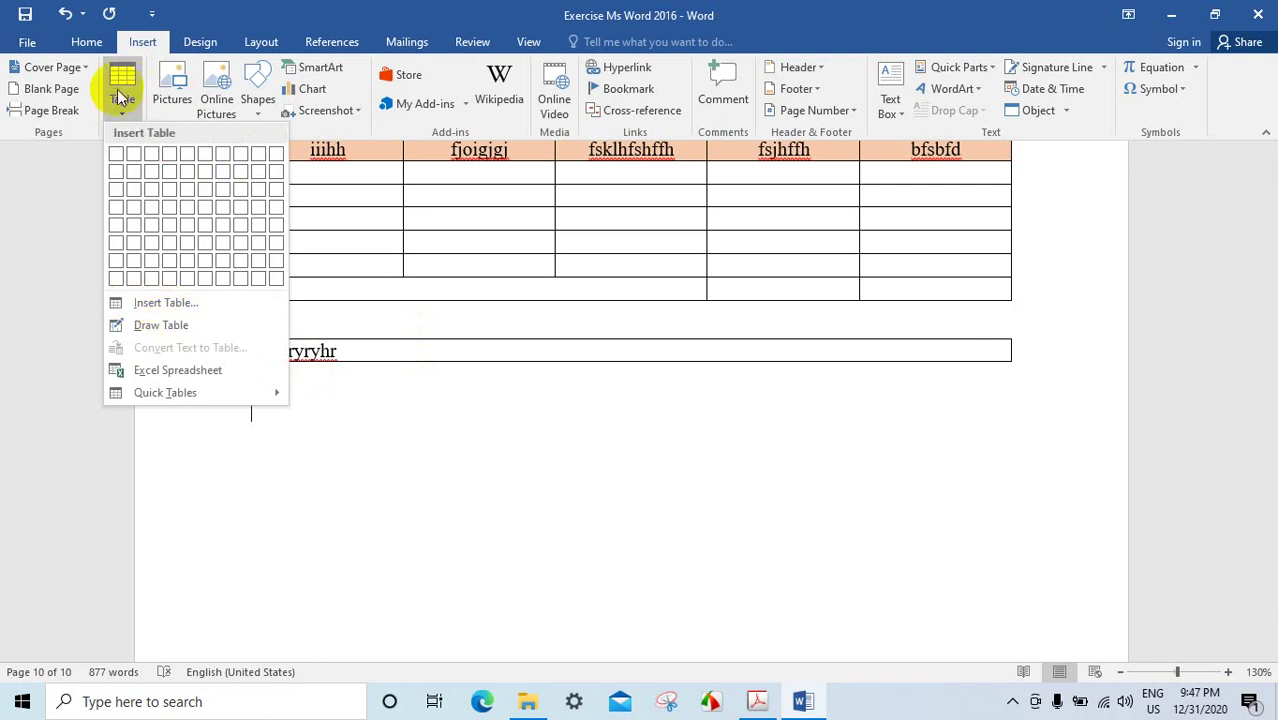
left_click(122, 80)
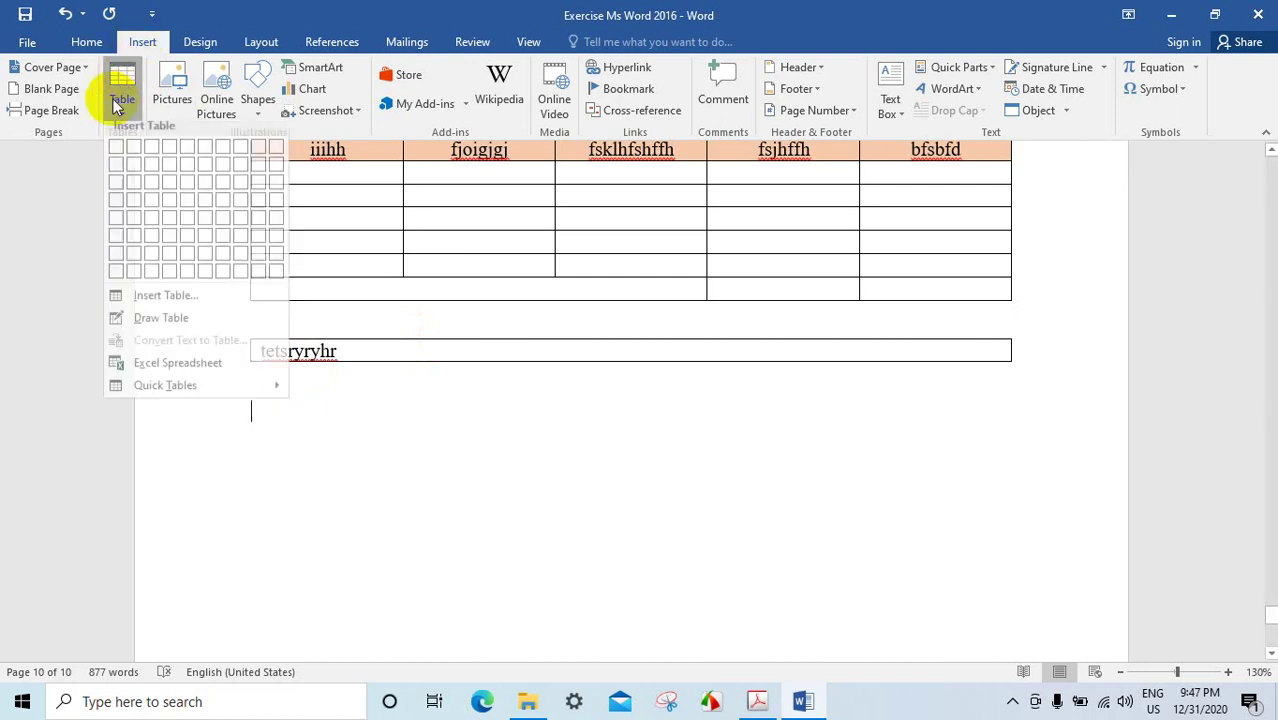
left_click(155, 303)
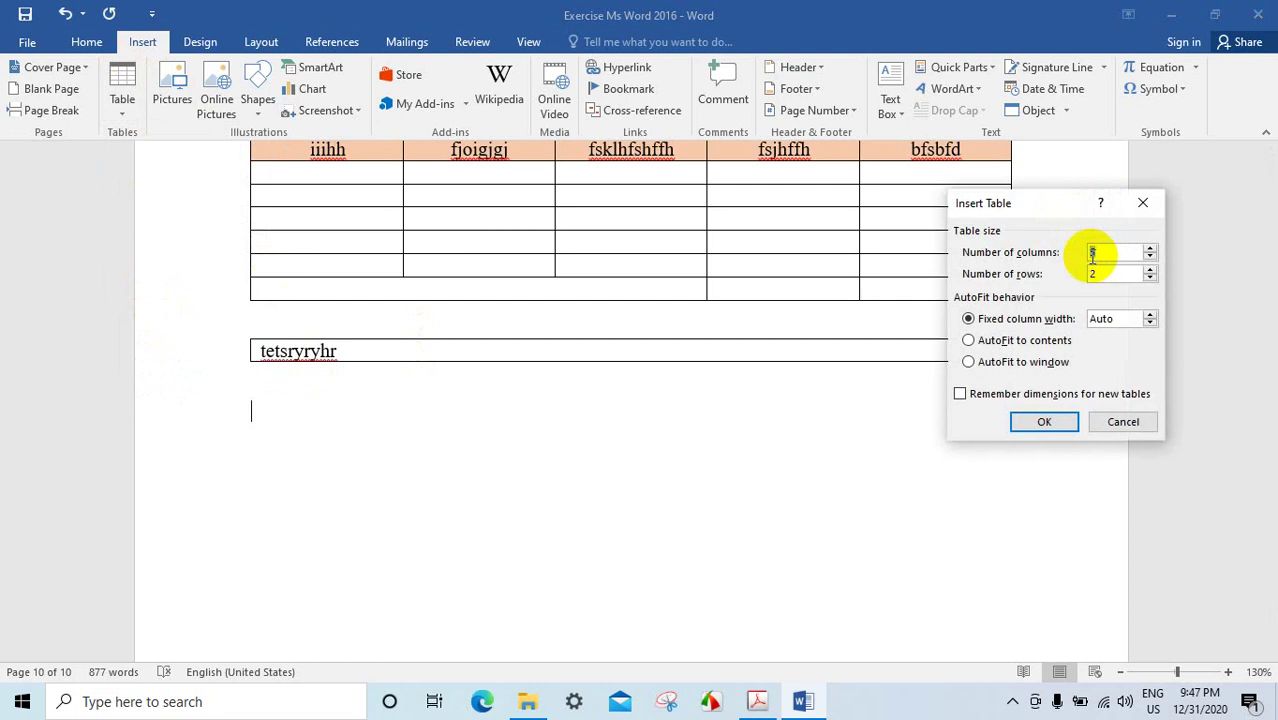
left_click(1100, 252)
type("7")
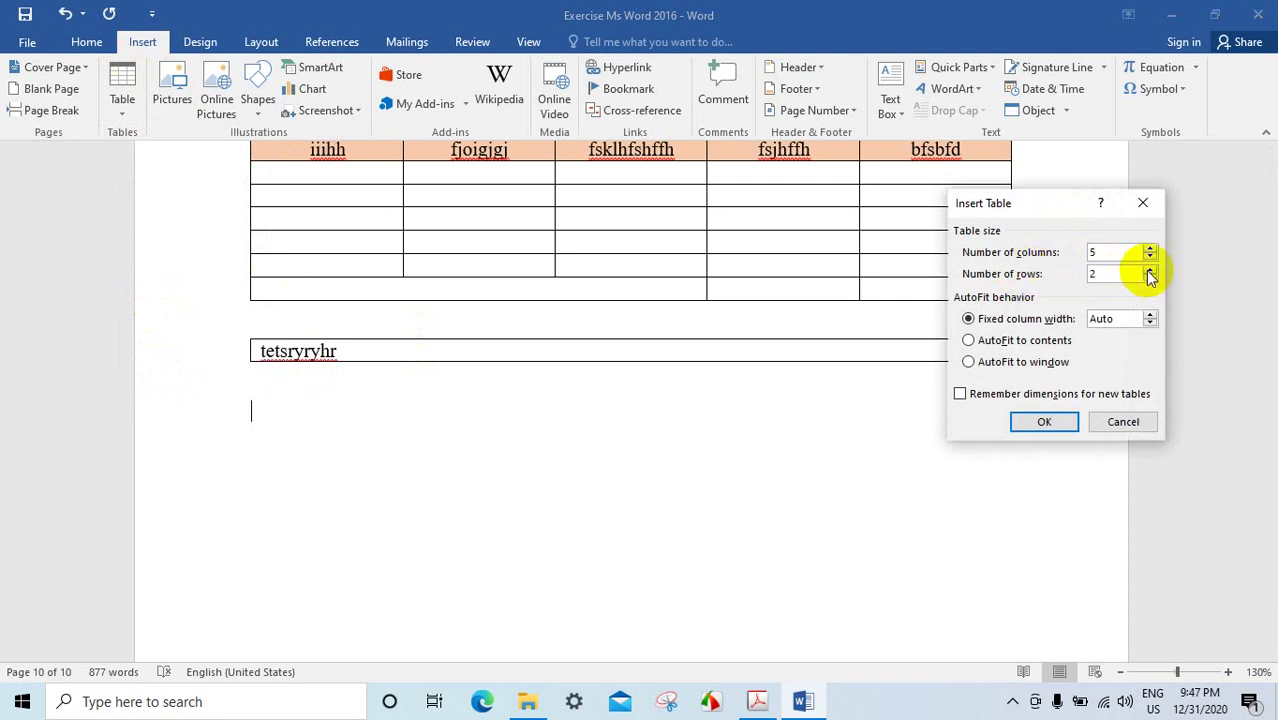
left_click(1044, 421)
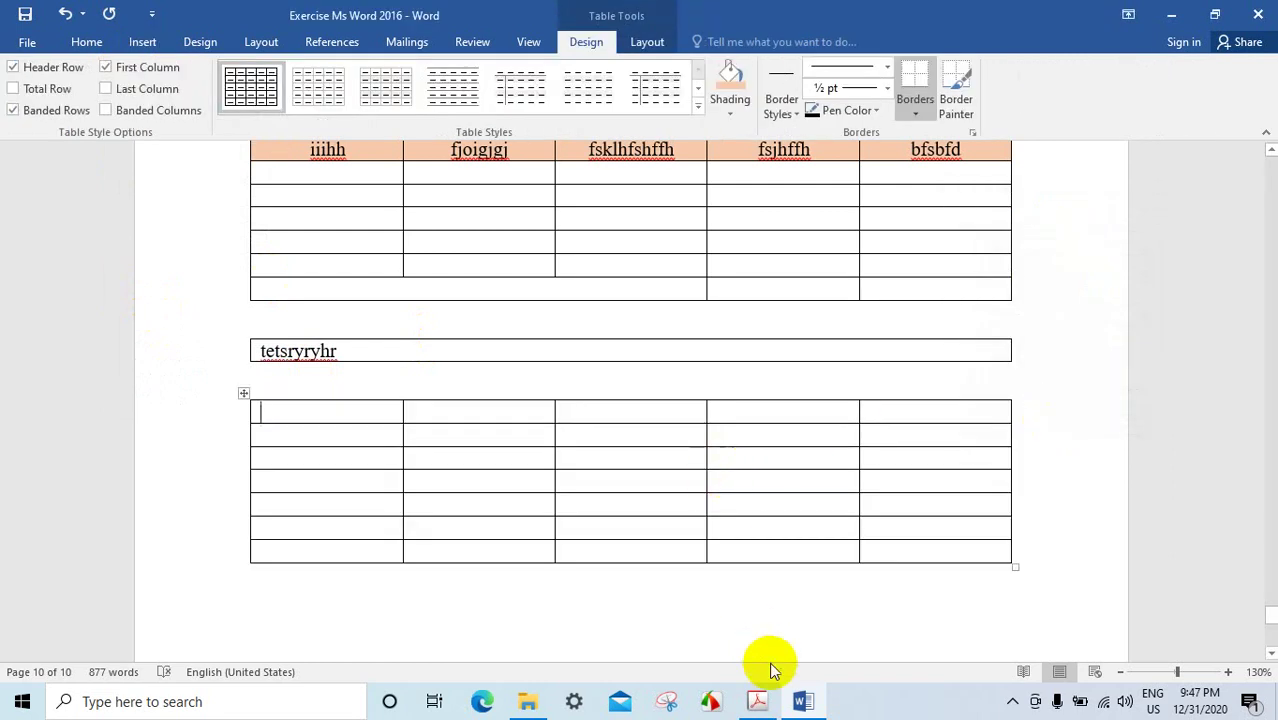
left_click(755, 700)
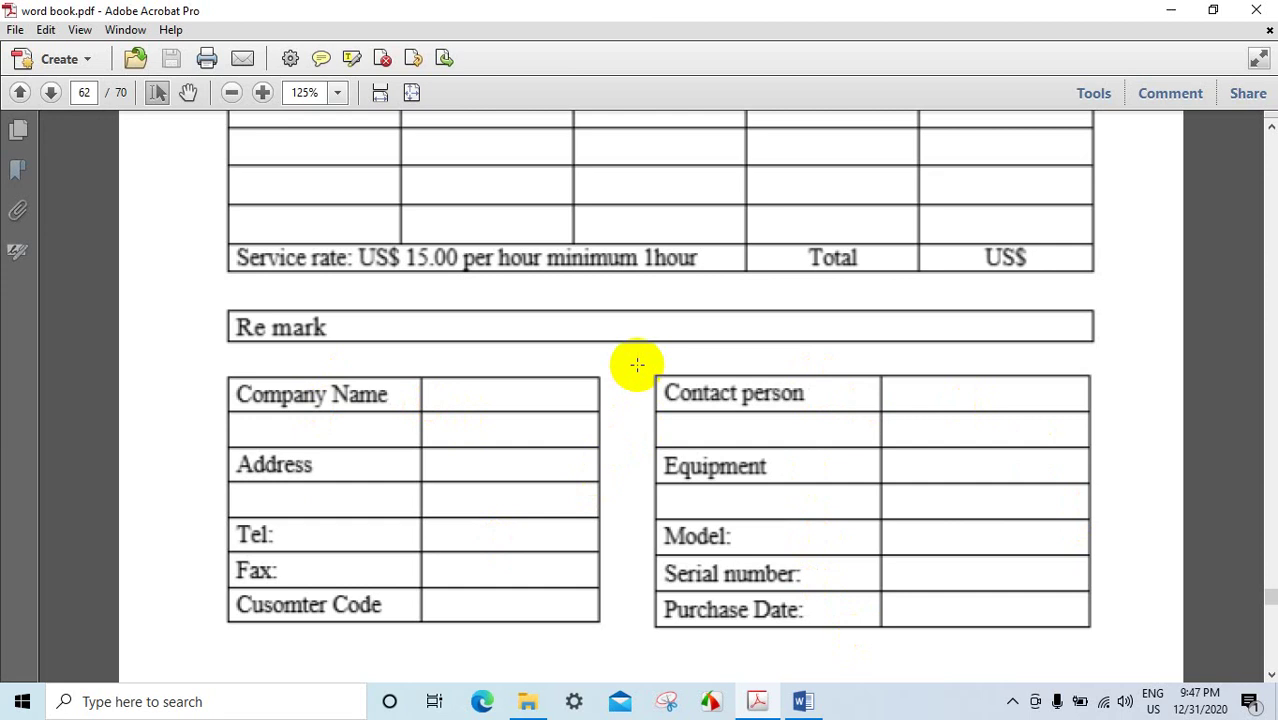
- Go from the PDF work order back to the Word document
left_click(802, 701)
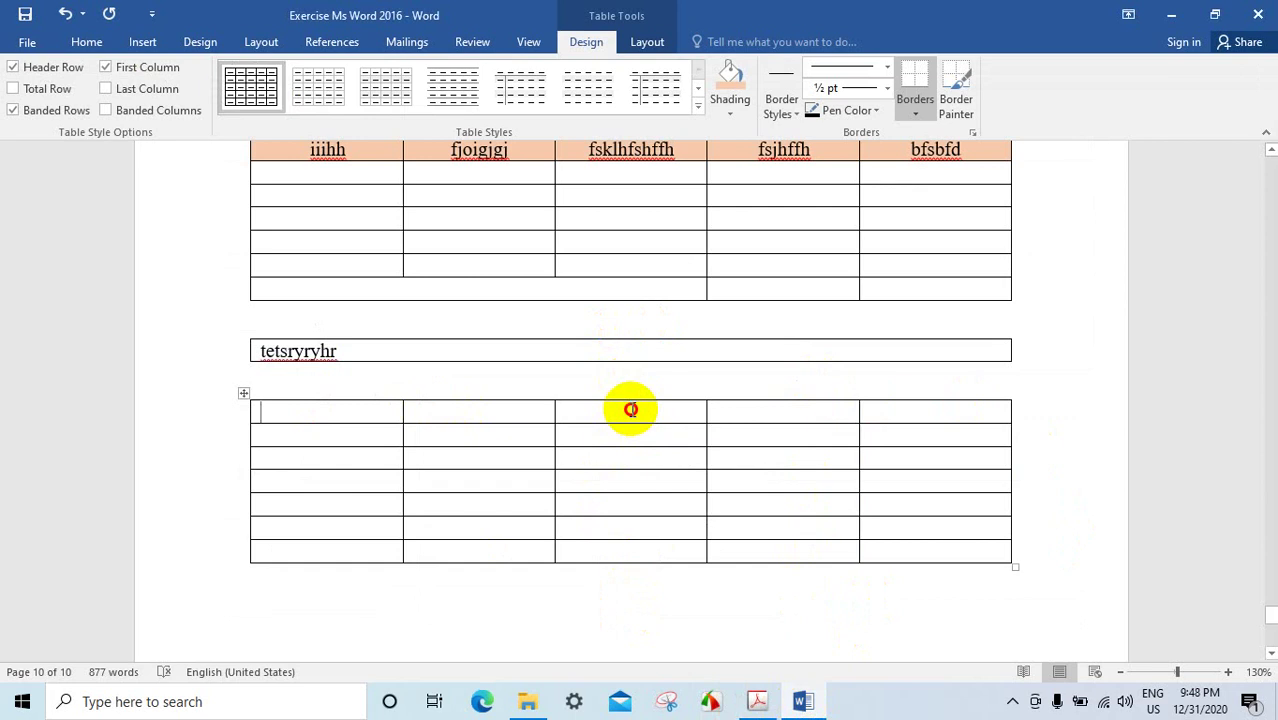
- Merge the new table's third column into a single cell
left_click_drag(630, 410, 624, 553)
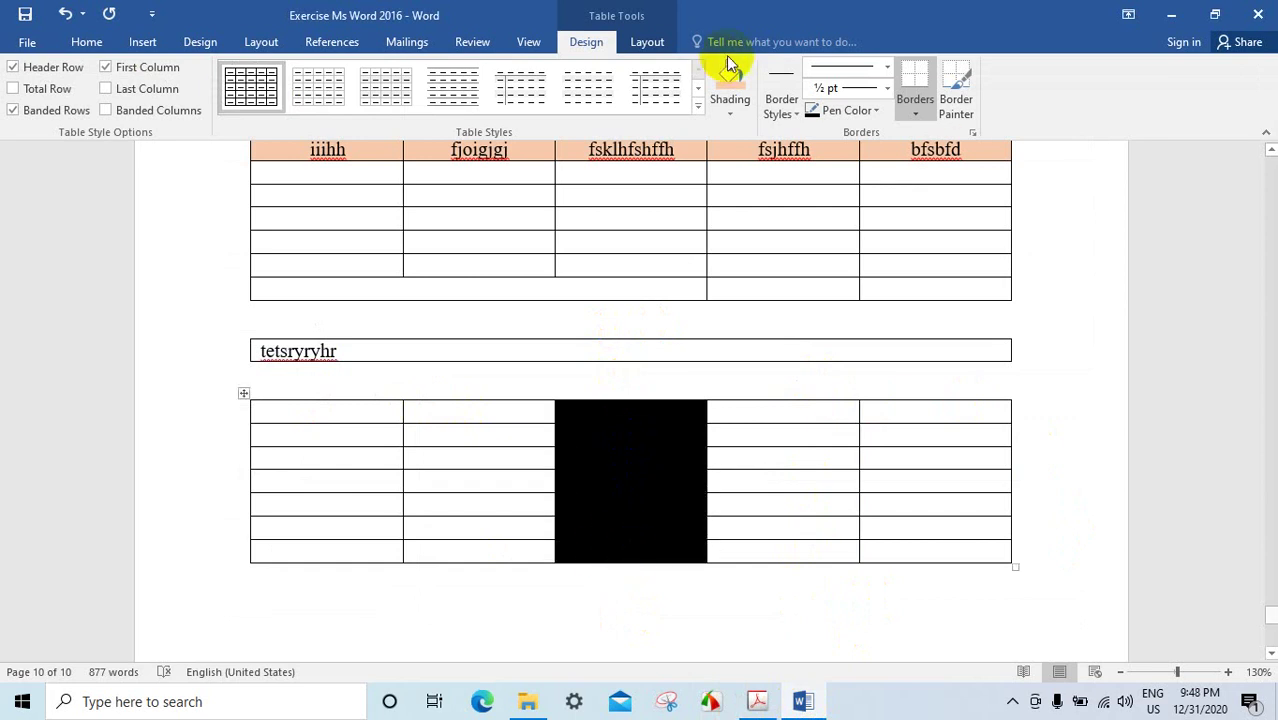
left_click(647, 41)
left_click(473, 100)
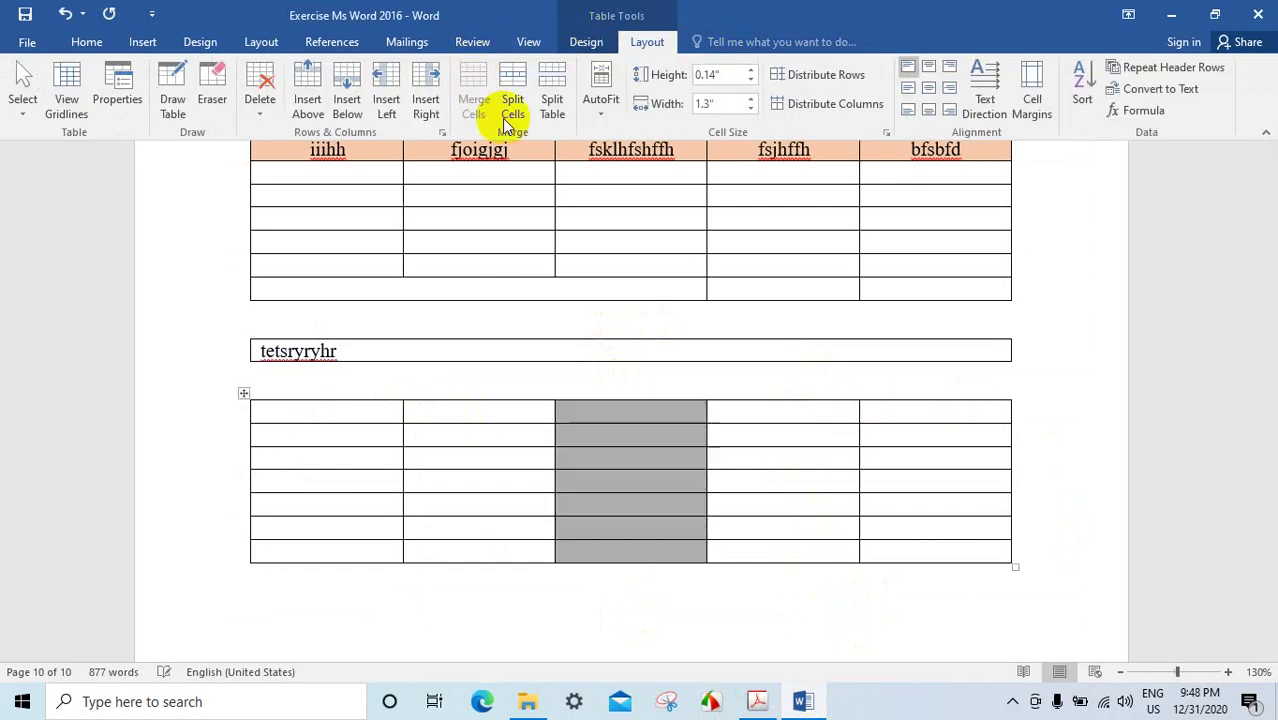
left_click(655, 455)
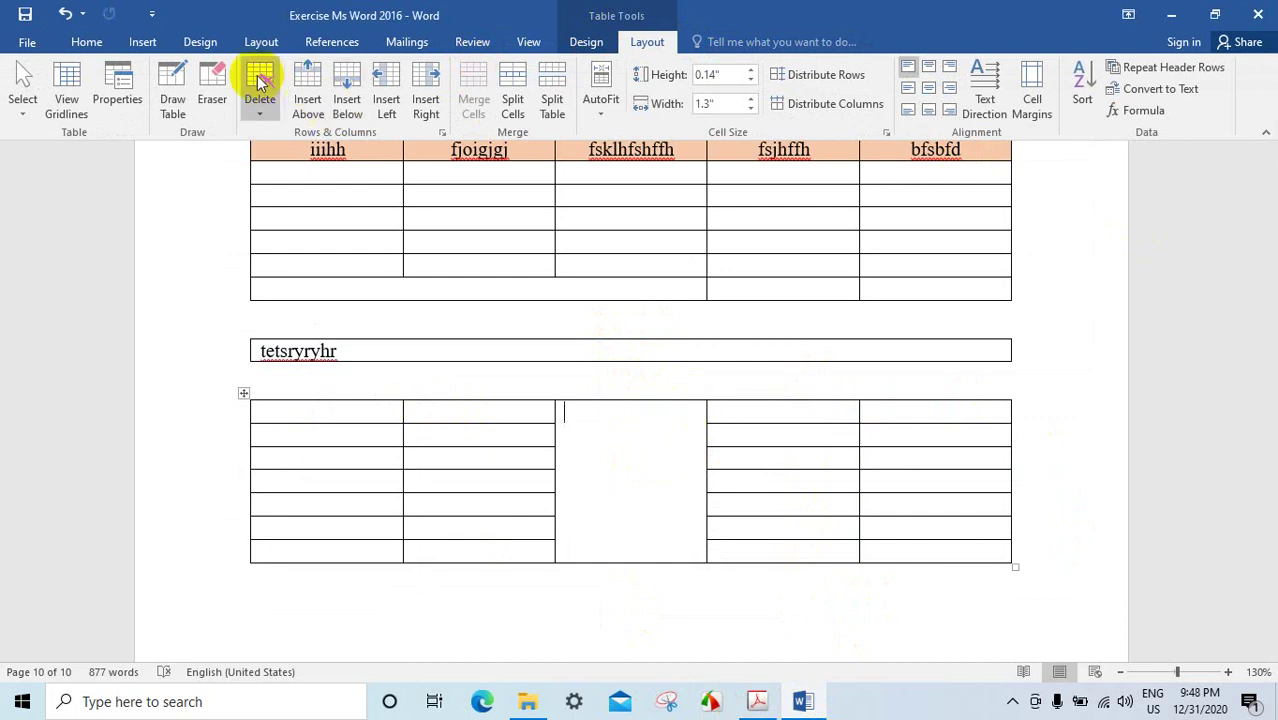
- Erase the merged middle cell's borders, leaving two 2-column, 7-row blocks
left_click(220, 88)
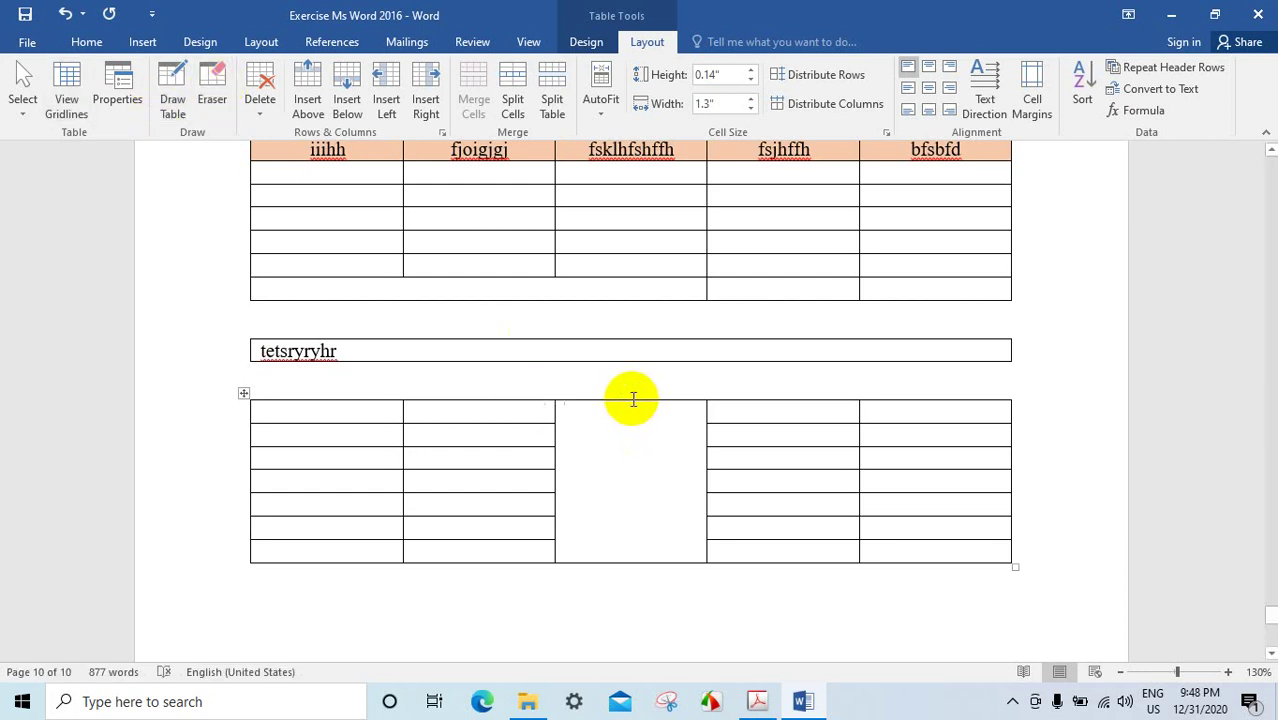
left_click(212, 90)
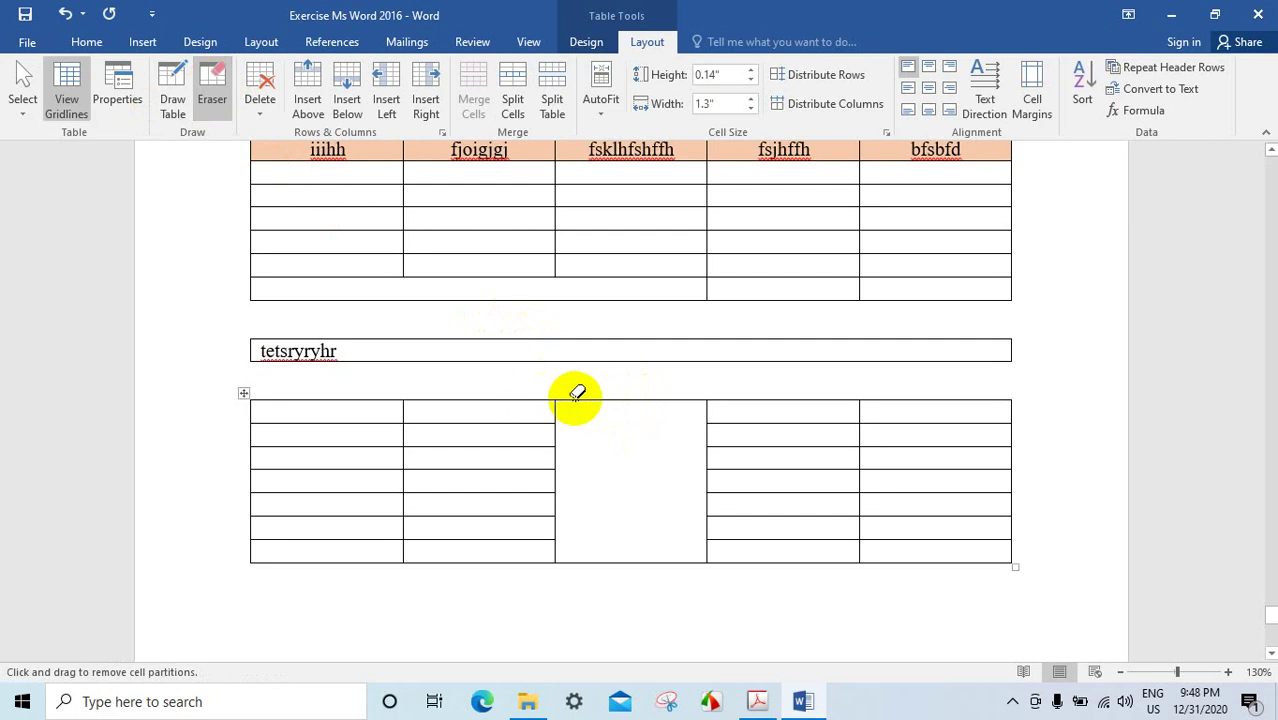
key("Escape")
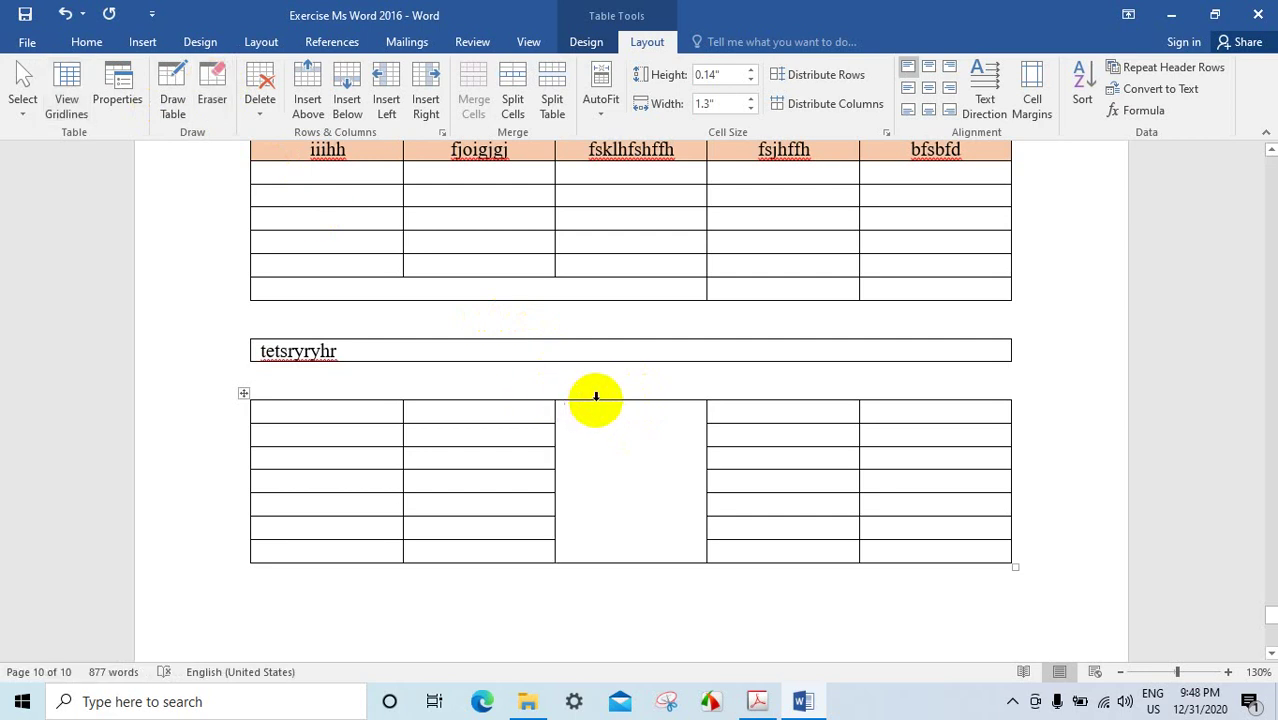
left_click(213, 80)
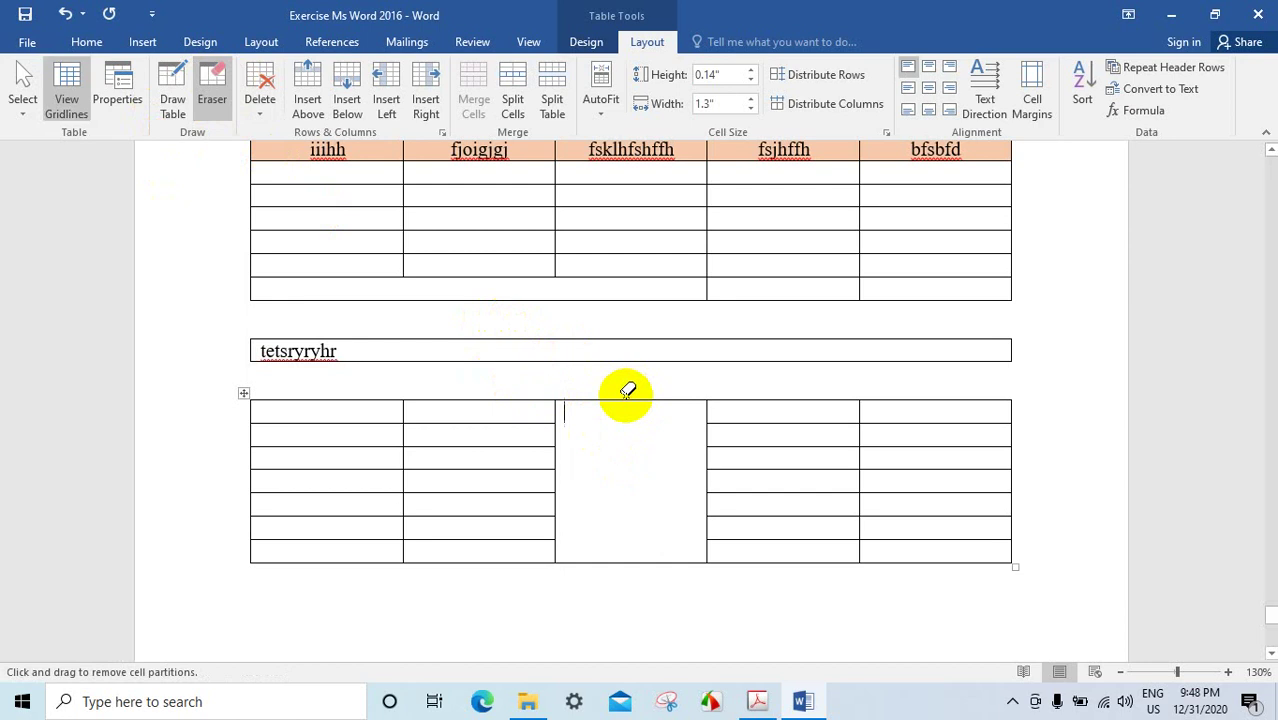
key("Escape")
left_click(212, 86)
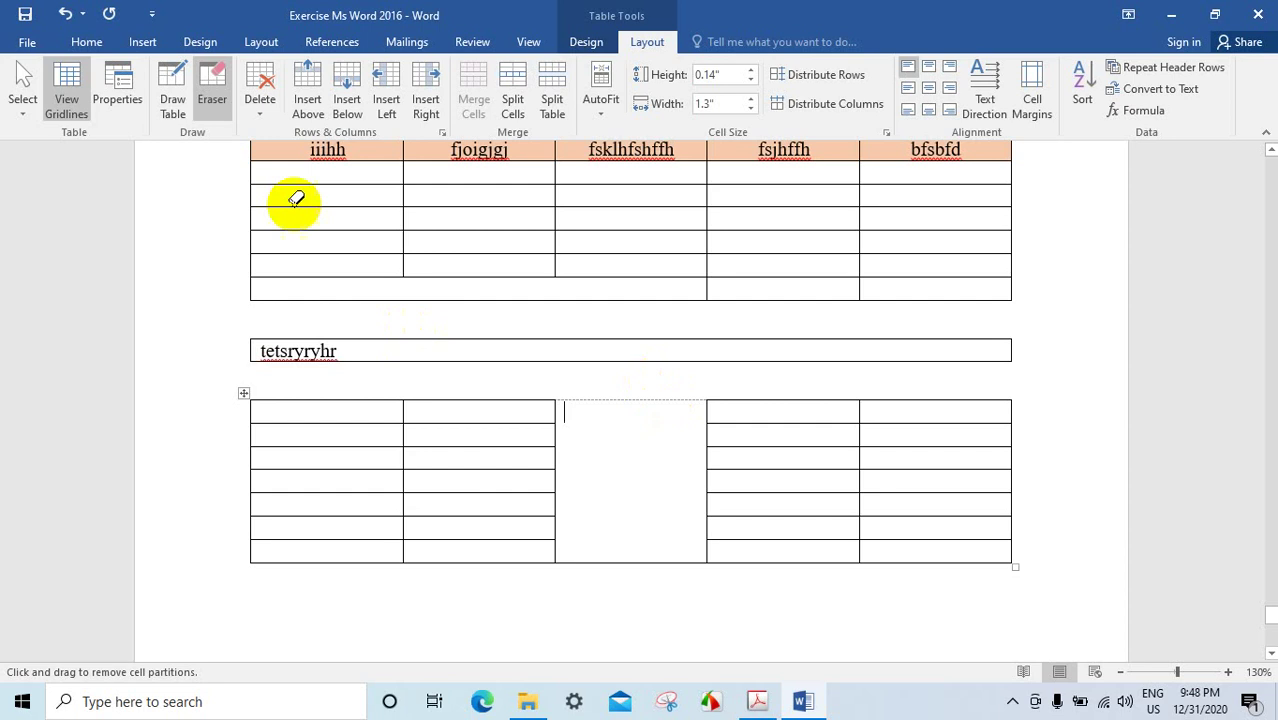
left_click(70, 93)
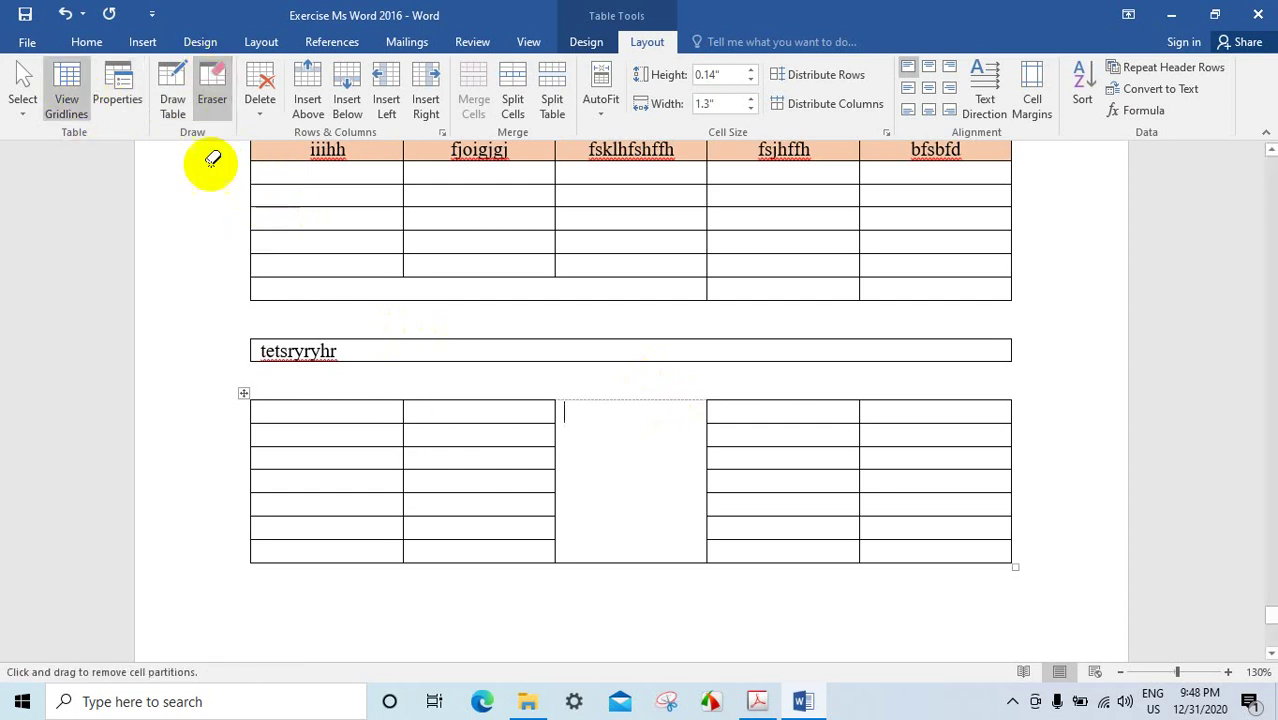
left_click(209, 109)
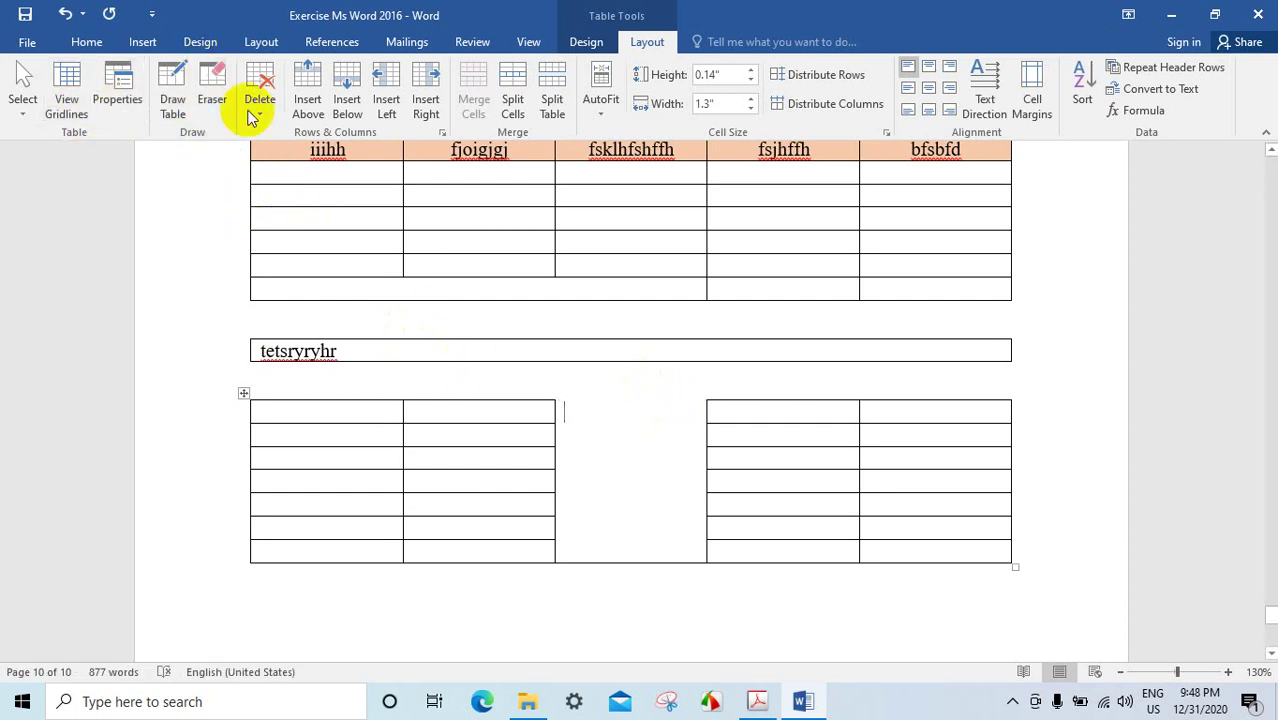
left_click(210, 98)
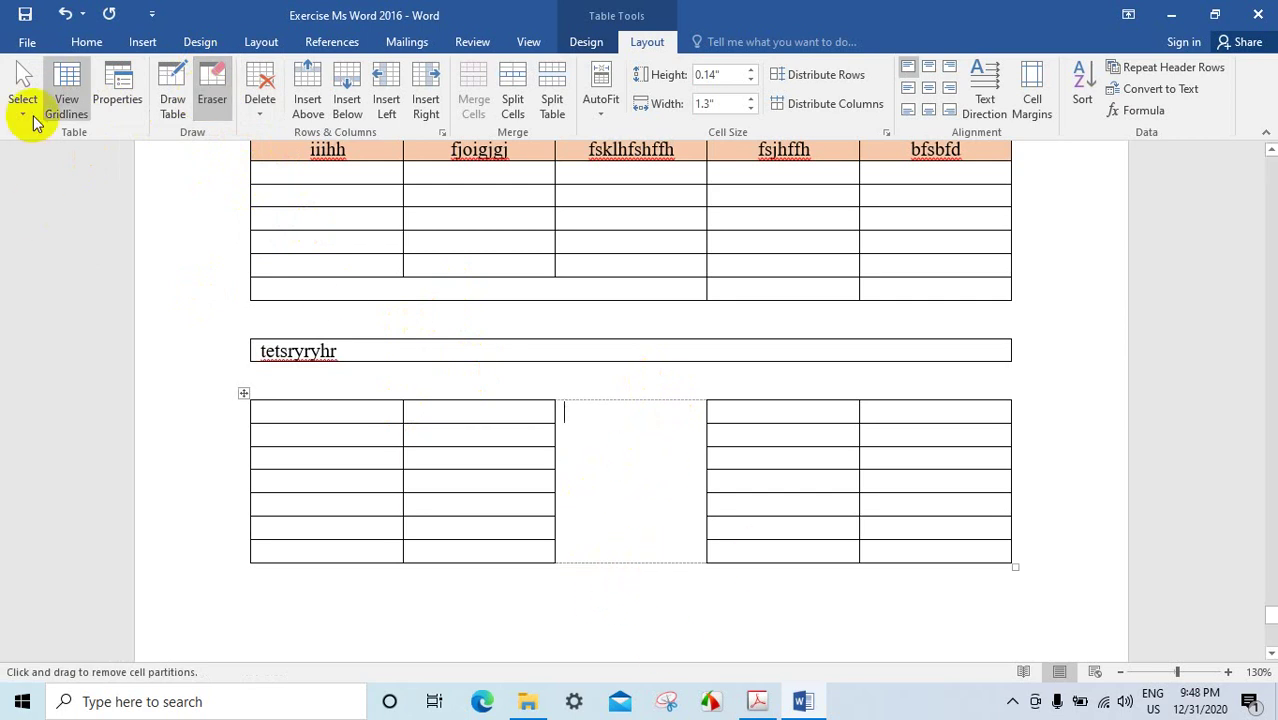
left_click(215, 106)
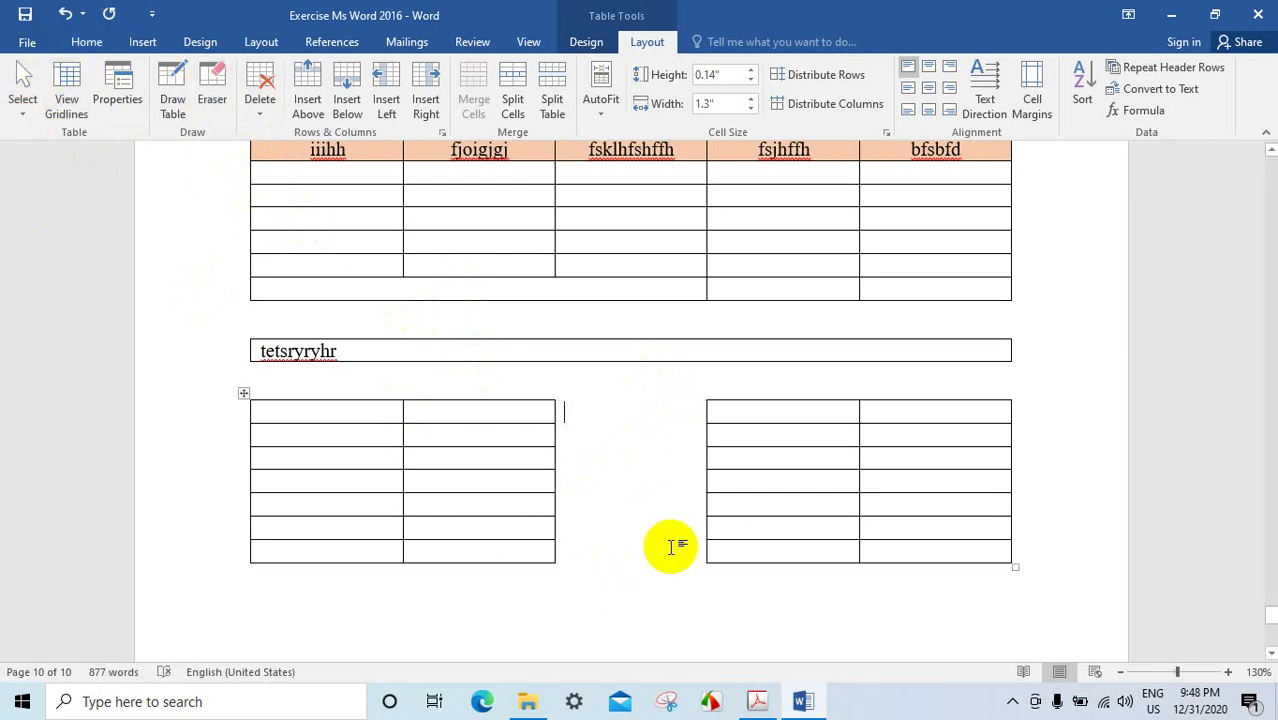
scroll(676, 439, "down", 1)
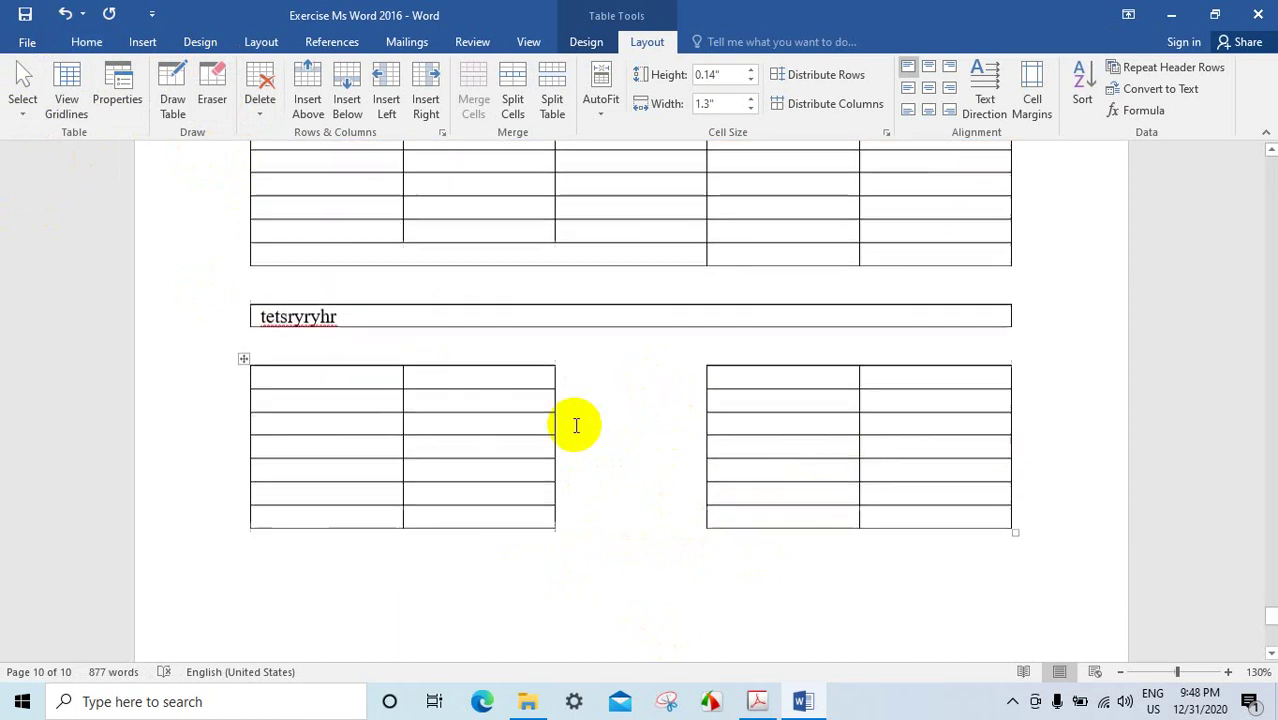
scroll(583, 450, "up", 2)
scroll(560, 495, "down", 3)
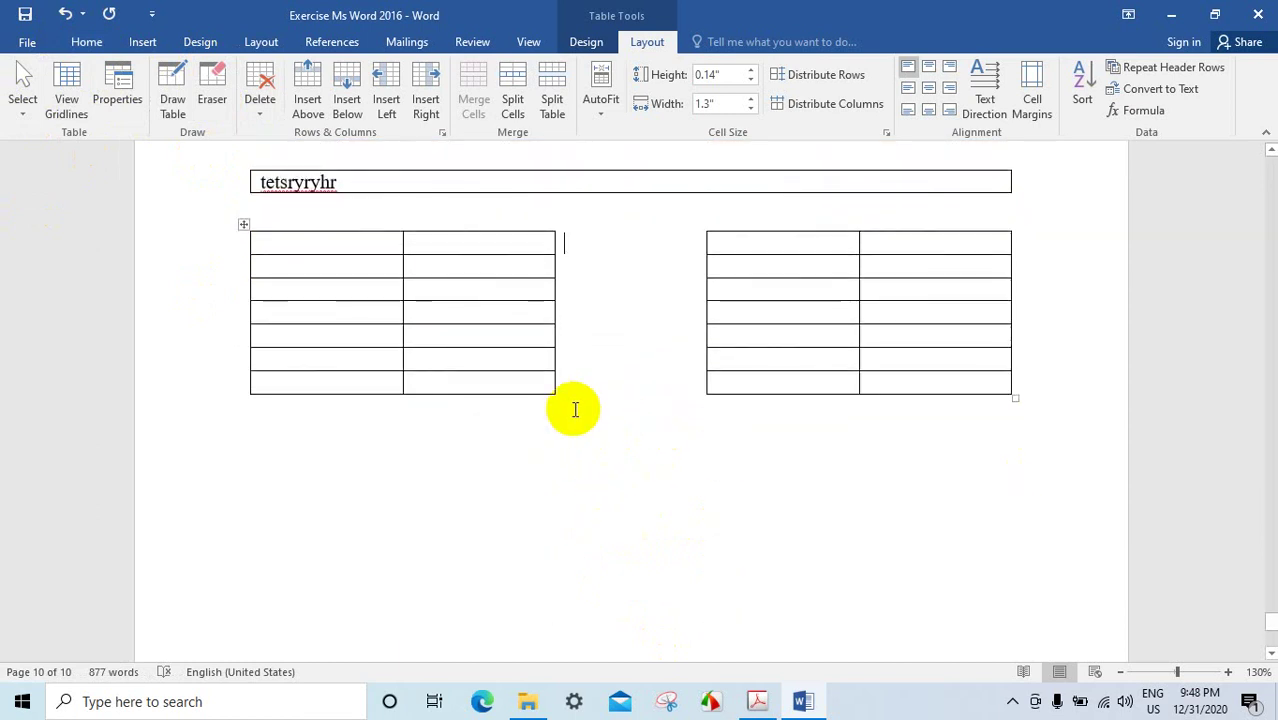
left_click(757, 703)
- Scroll the PDF down to the university table with its green 'University in cambodia' header
scroll(662, 528, "down", 1)
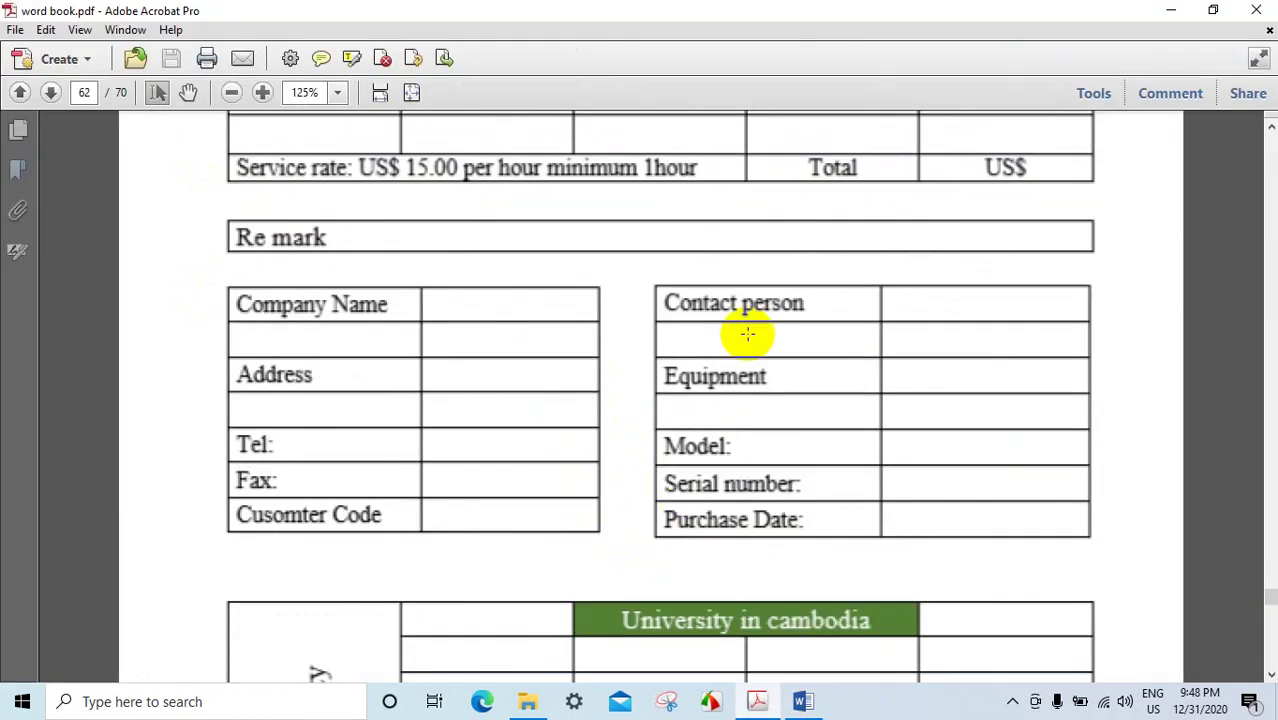
scroll(747, 334, "down", 2)
scroll(684, 406, "down", 2)
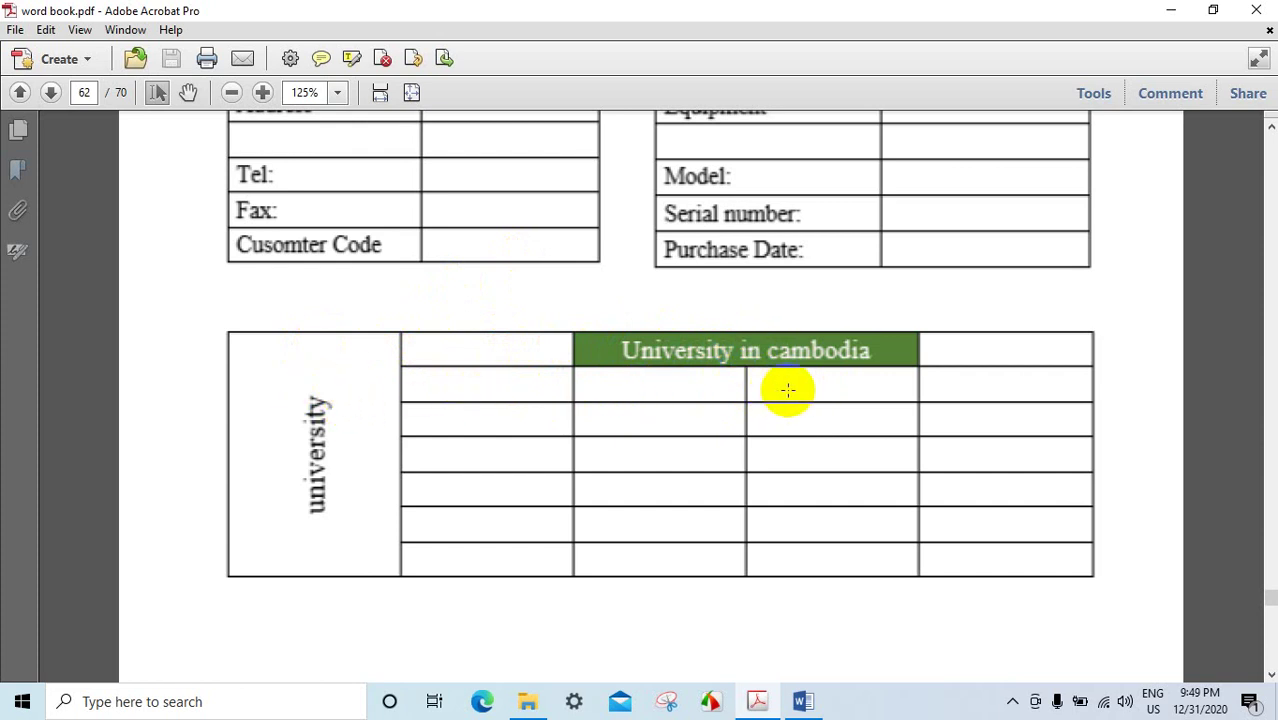
left_click(739, 362)
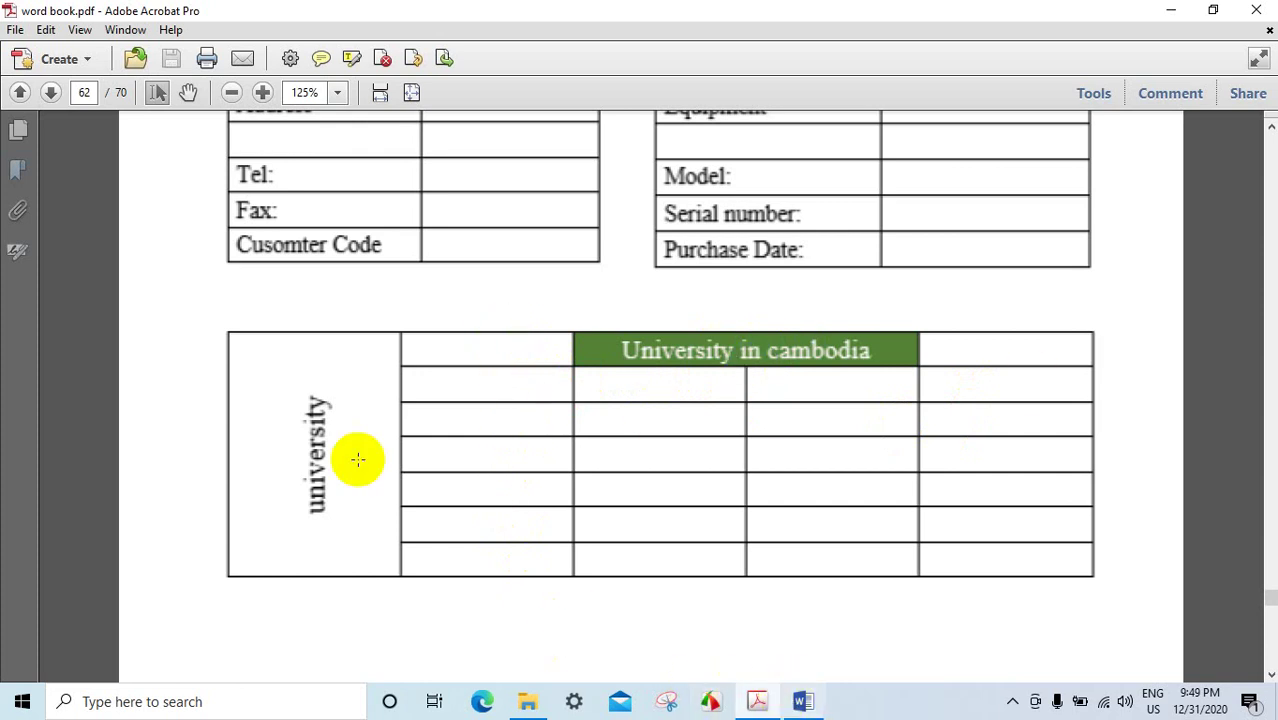
- Add a new line below the two info tables and insert a 5-column, 7-row table
left_click(801, 703)
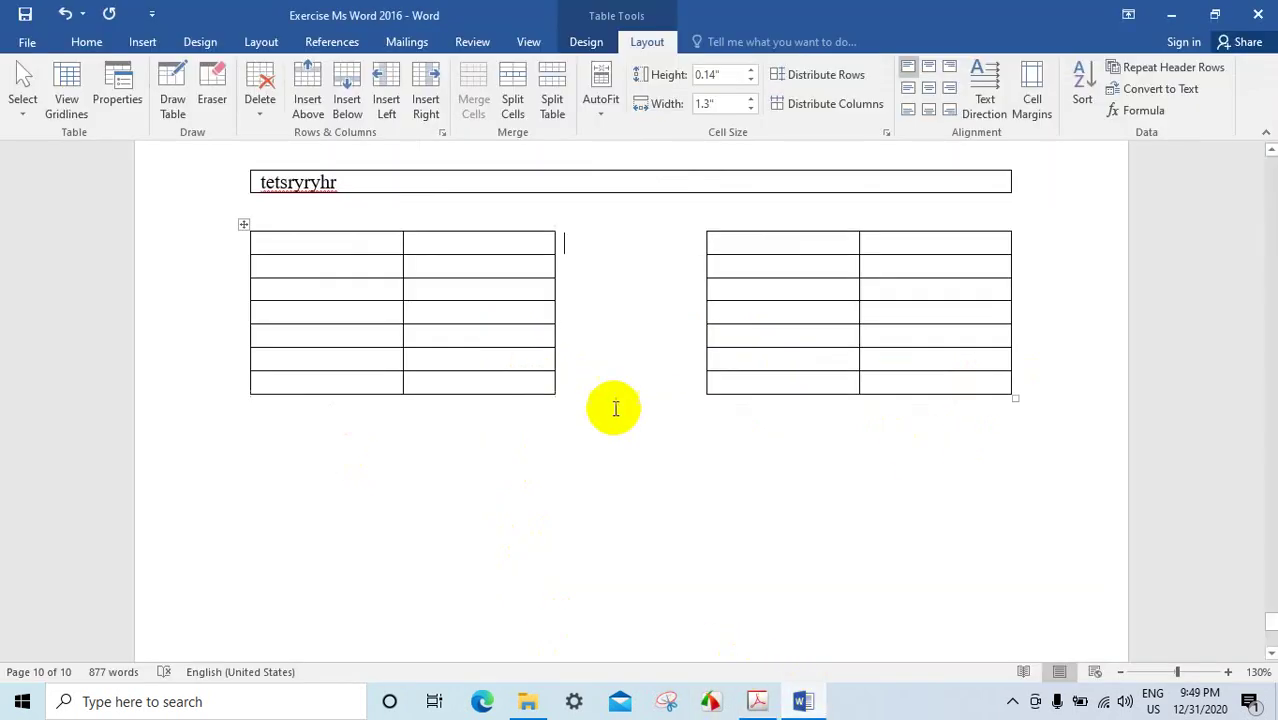
left_click(253, 430)
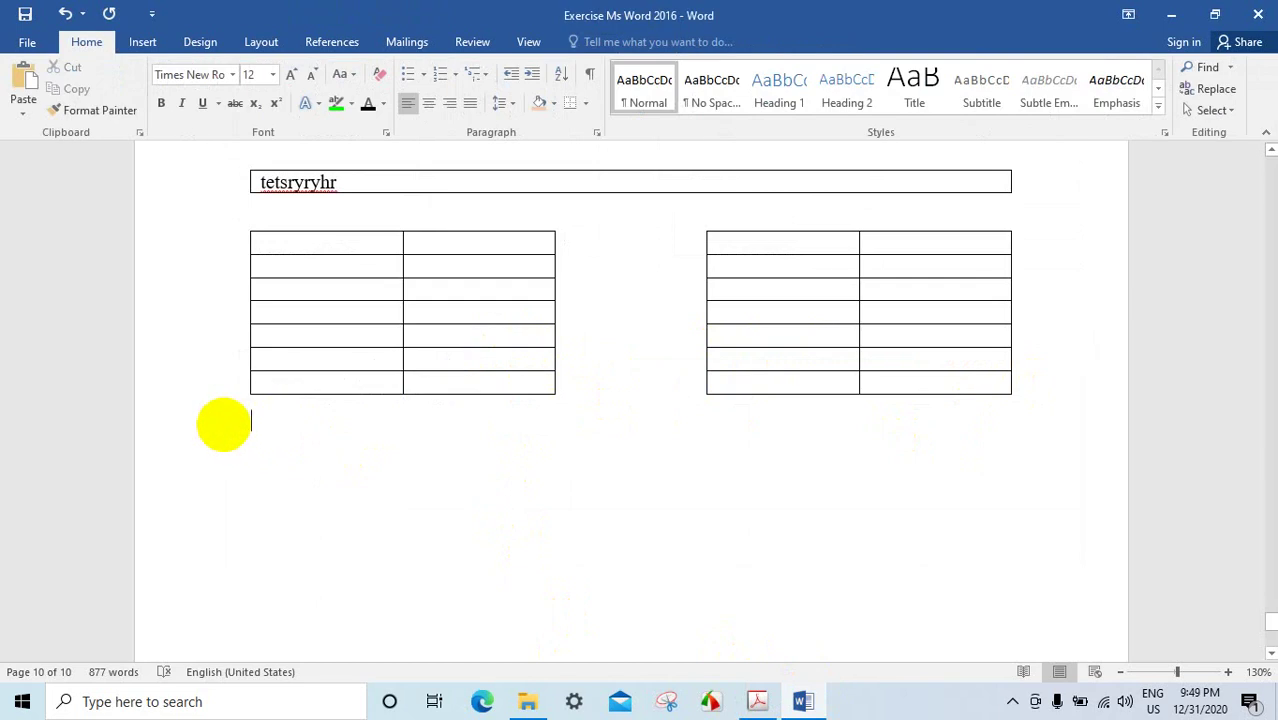
key("Return")
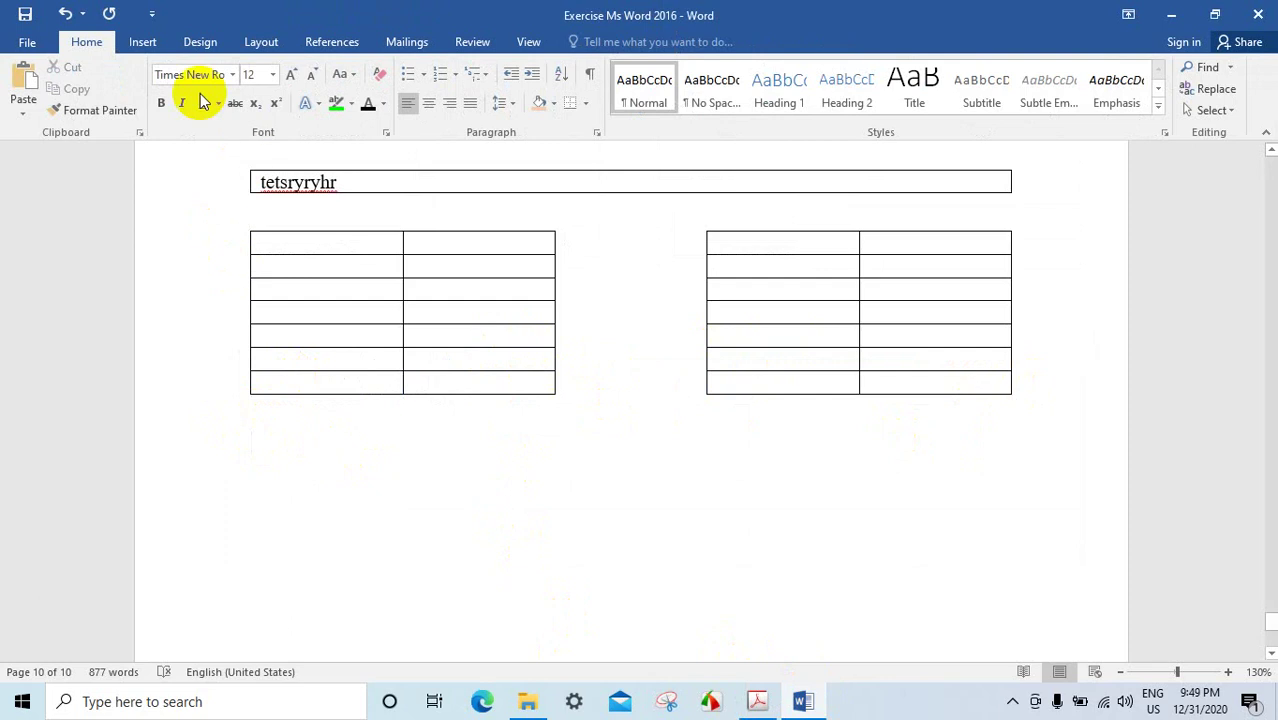
left_click(142, 41)
left_click(130, 90)
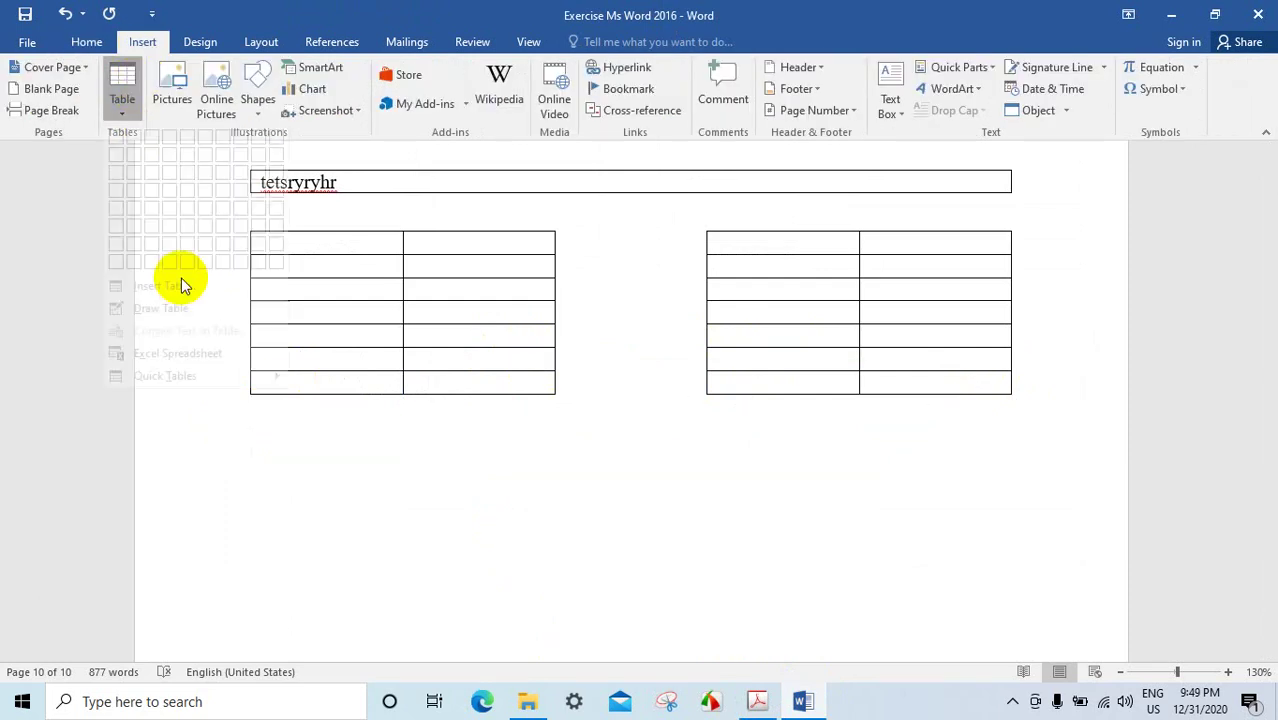
left_click(175, 302)
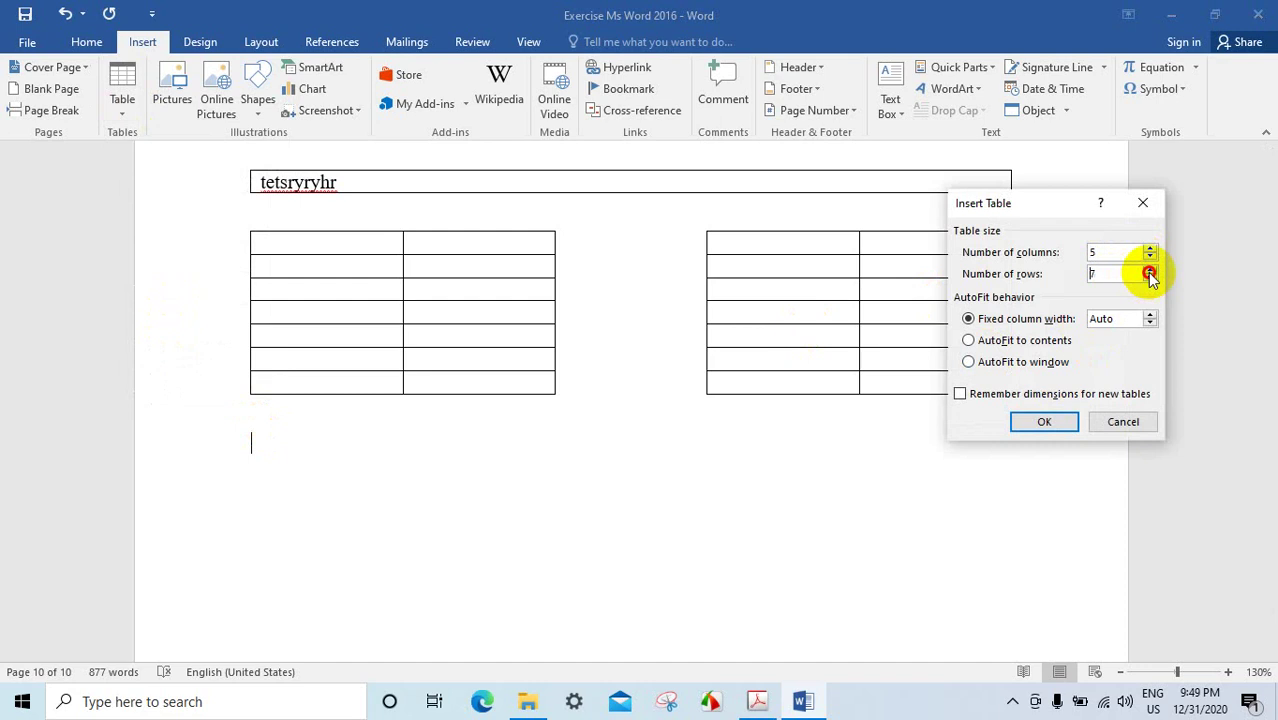
left_click(1040, 421)
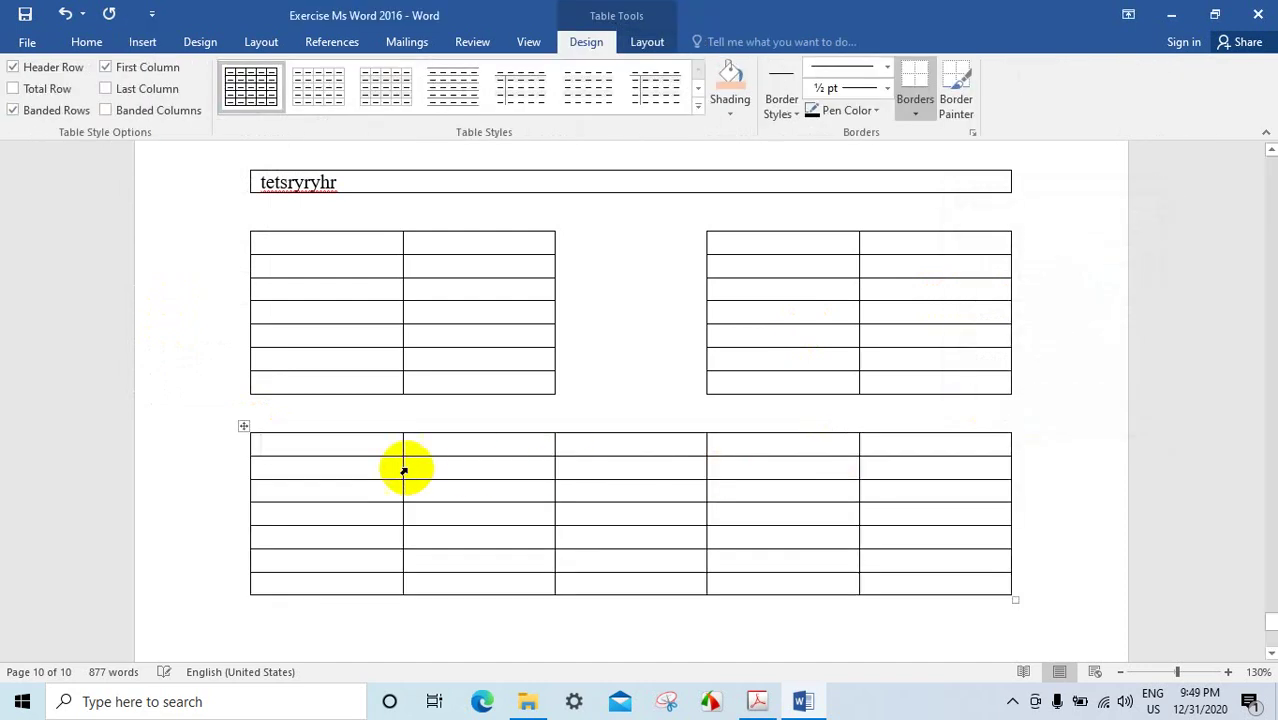
scroll(505, 418, "down", 1)
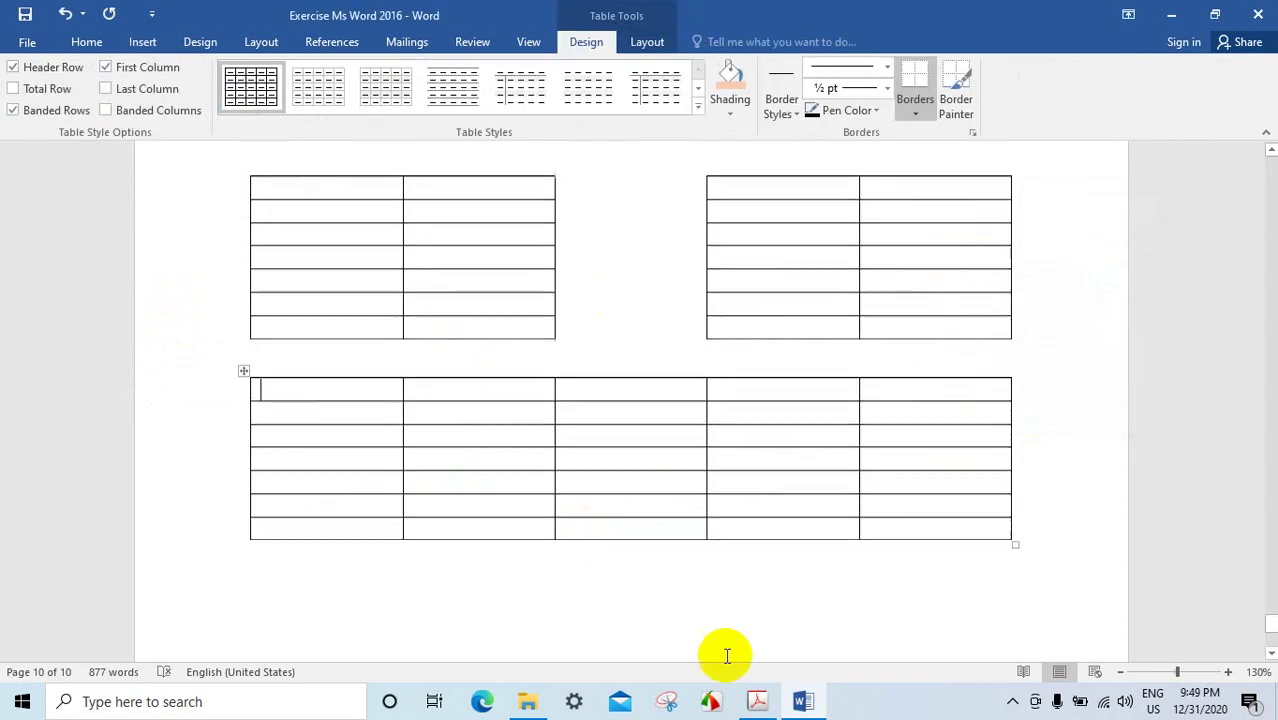
- Highlight part of the green header text in the reference PDF, then return to Word
left_click(757, 701)
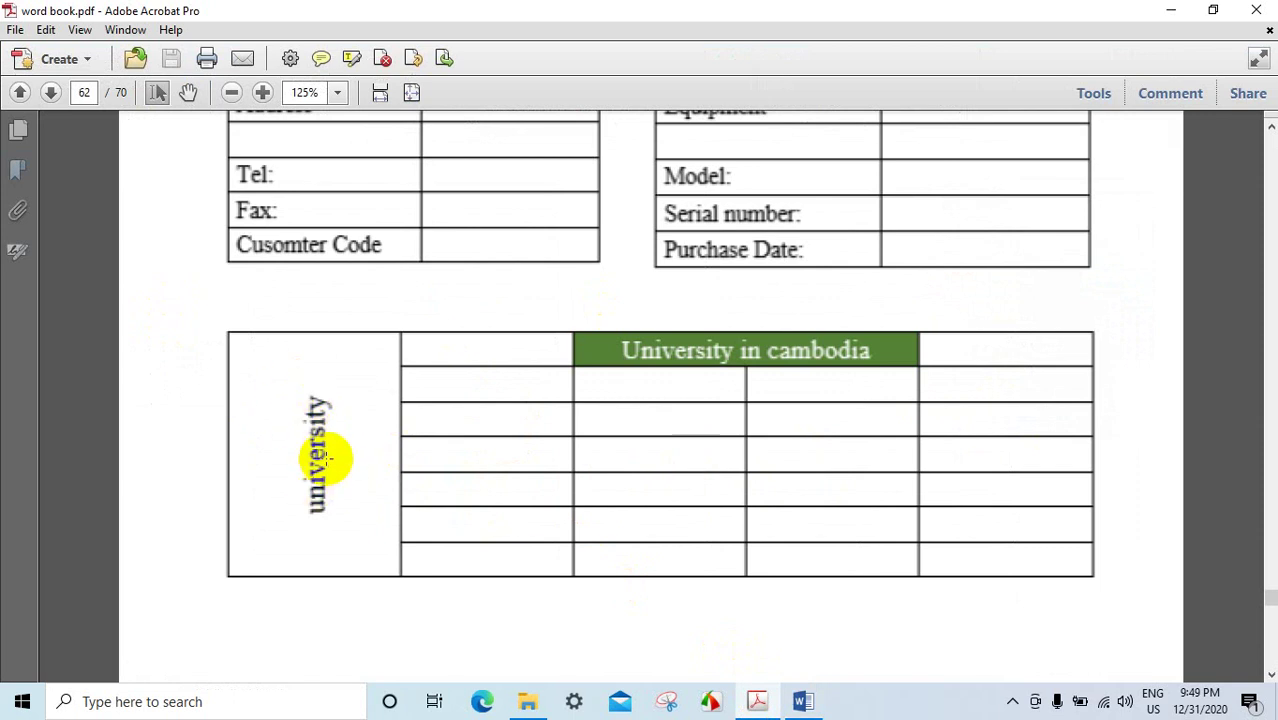
left_click_drag(746, 352, 773, 347)
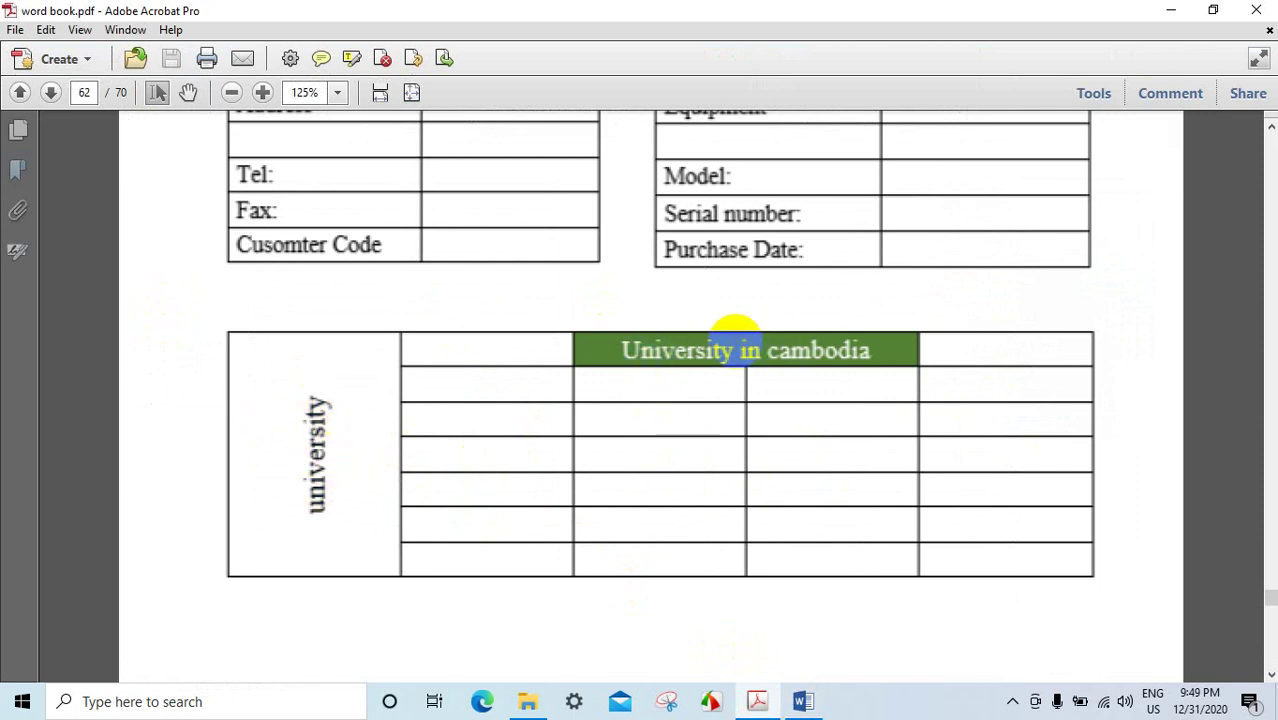
left_click(803, 699)
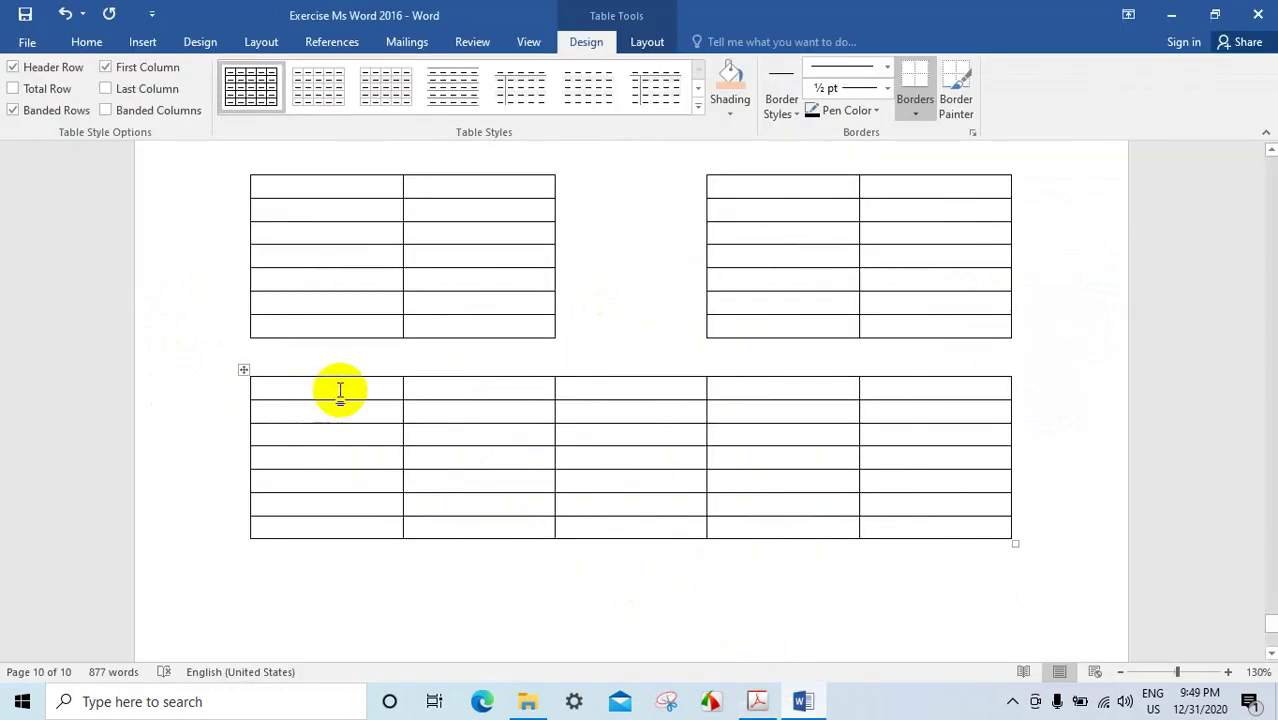
- Merge the lower table's entire left column into one cell
mouse_move(303, 382)
left_mouse_down()
mouse_move(333, 425)
mouse_move(300, 391)
left_mouse_up()
left_click(309, 390)
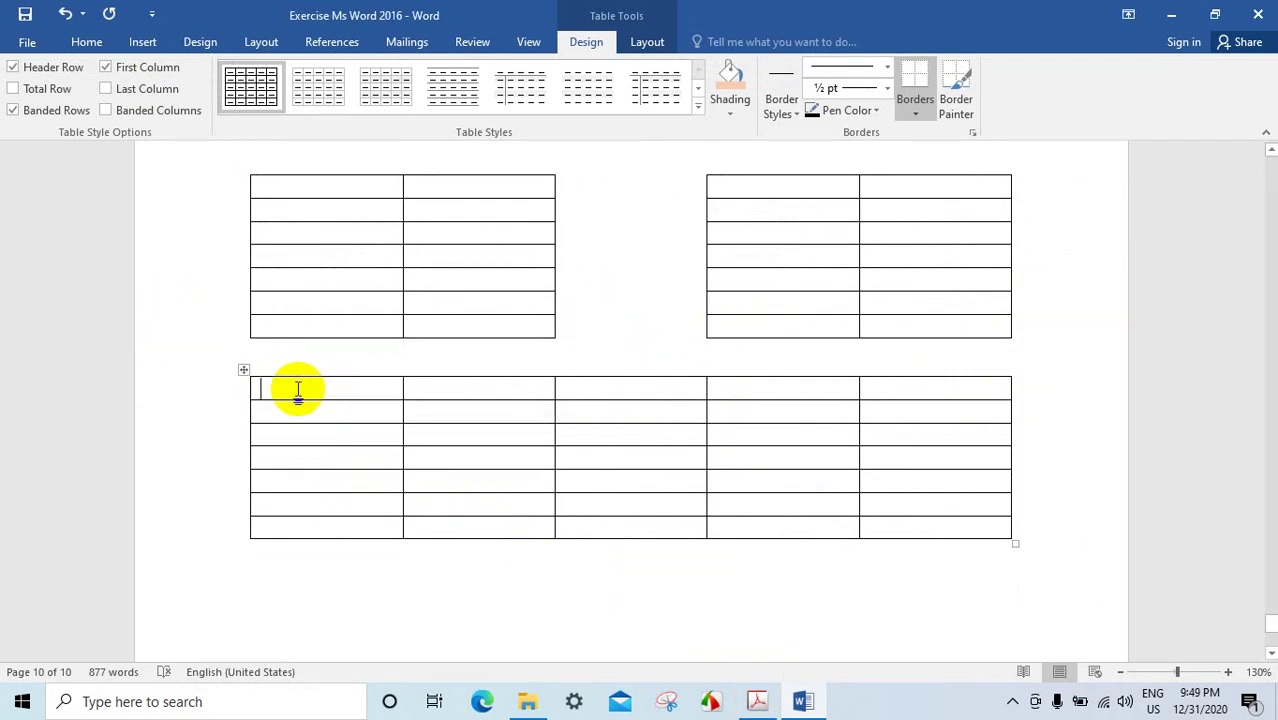
left_click_drag(310, 390, 320, 519)
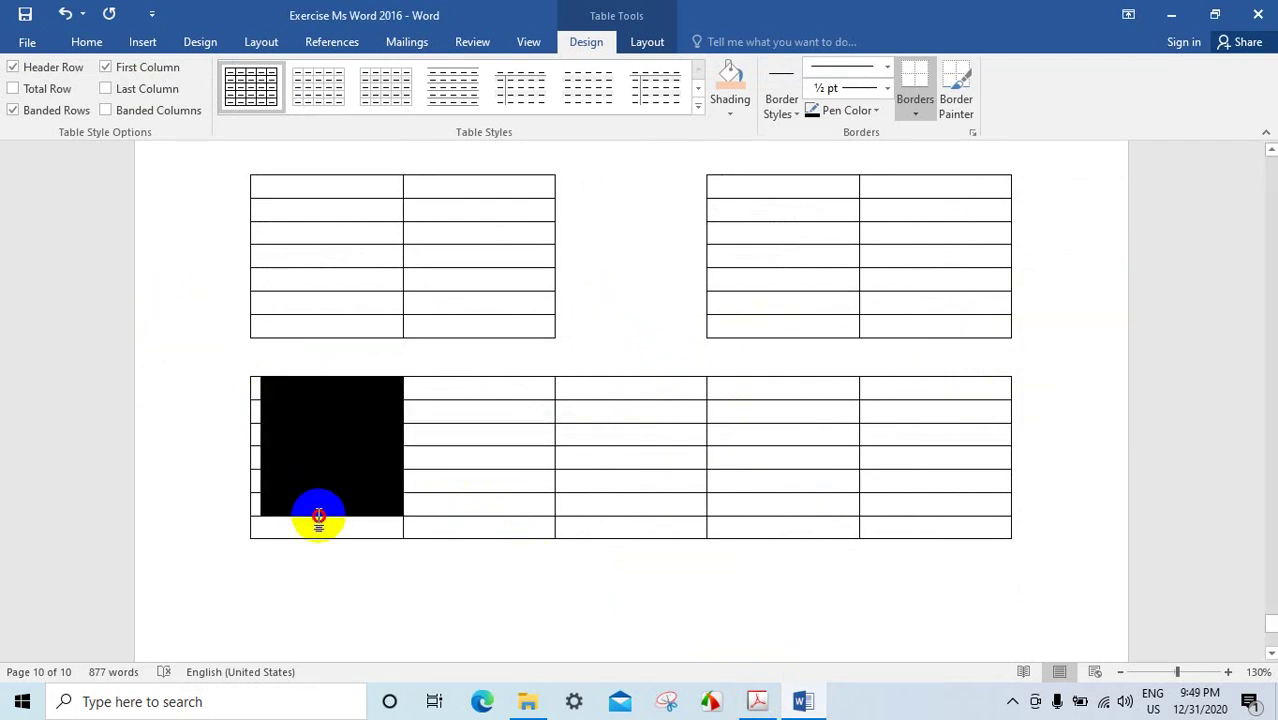
left_click(650, 42)
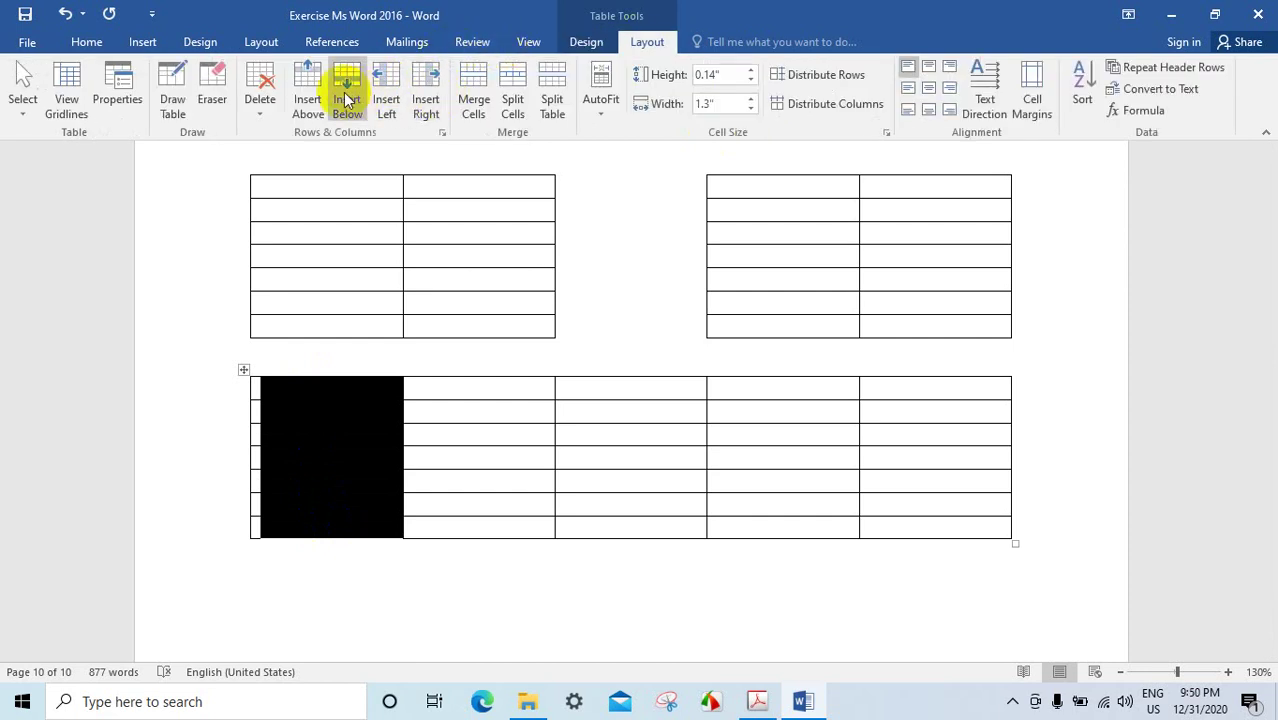
left_click(473, 95)
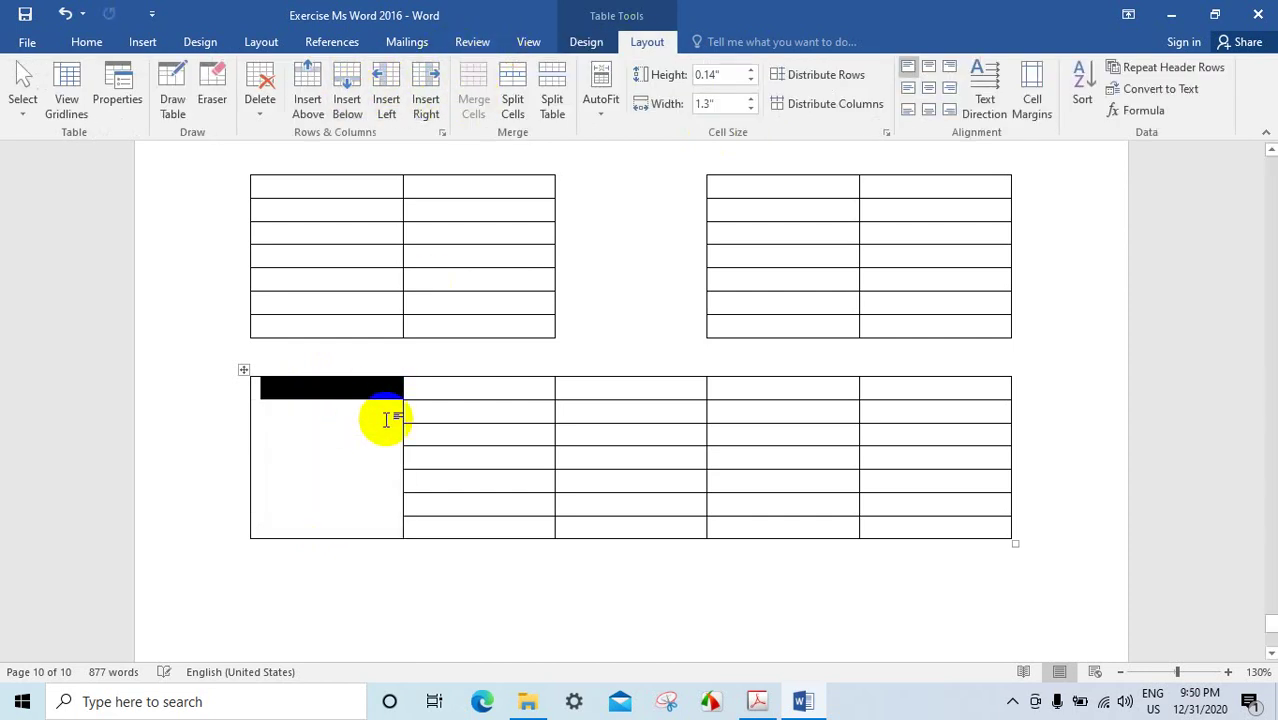
left_click(391, 420)
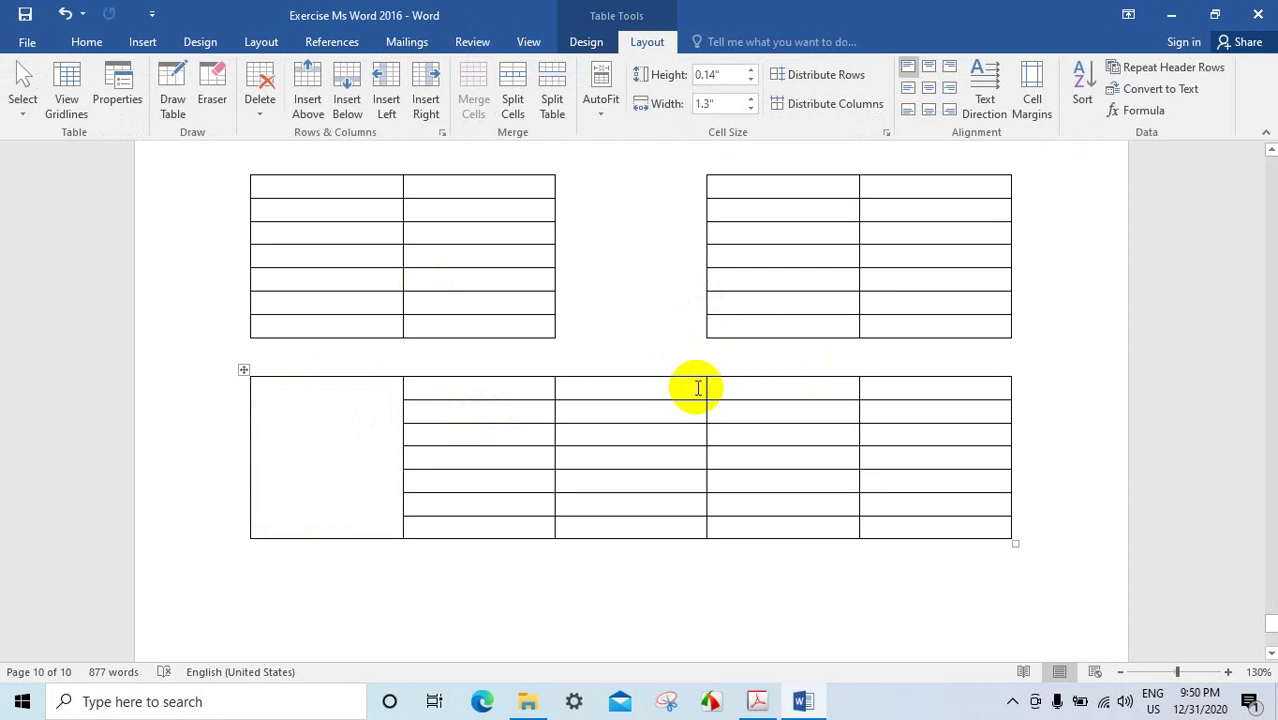
- Merge the top cells of columns 3 and 4 into one header cell
left_click_drag(704, 388, 720, 388)
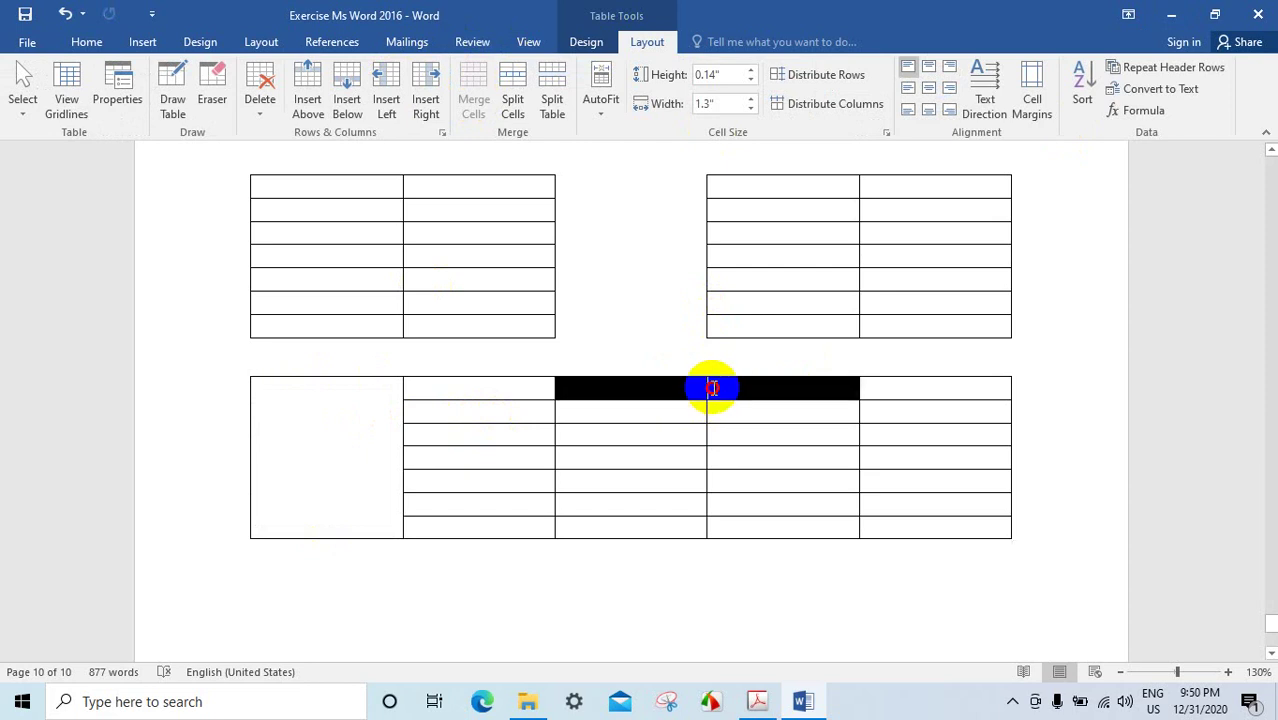
left_click(475, 88)
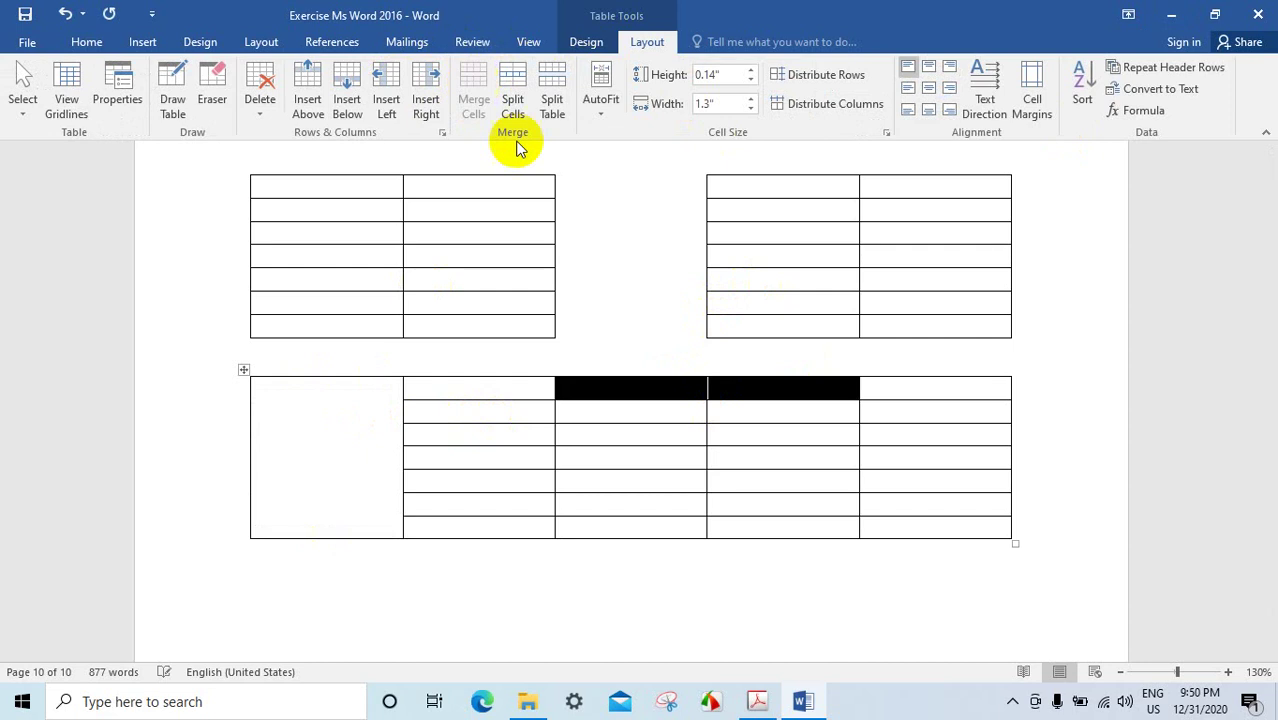
left_click(728, 409)
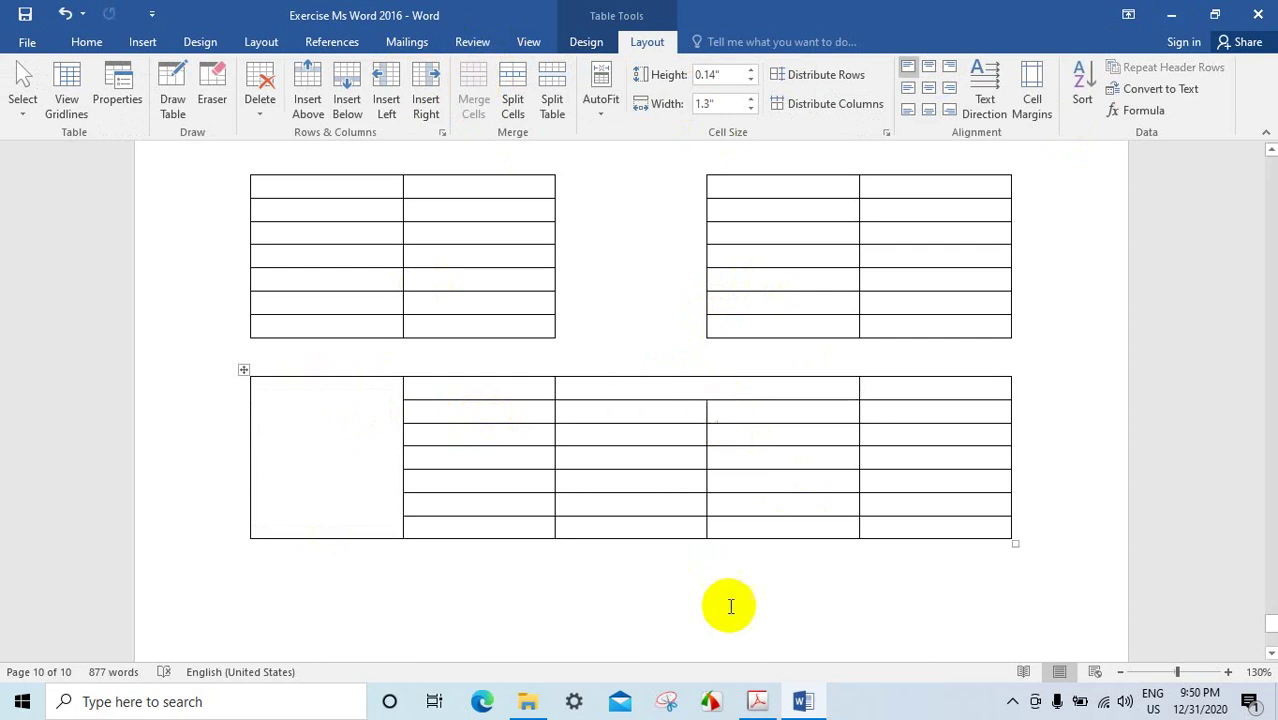
left_click(759, 699)
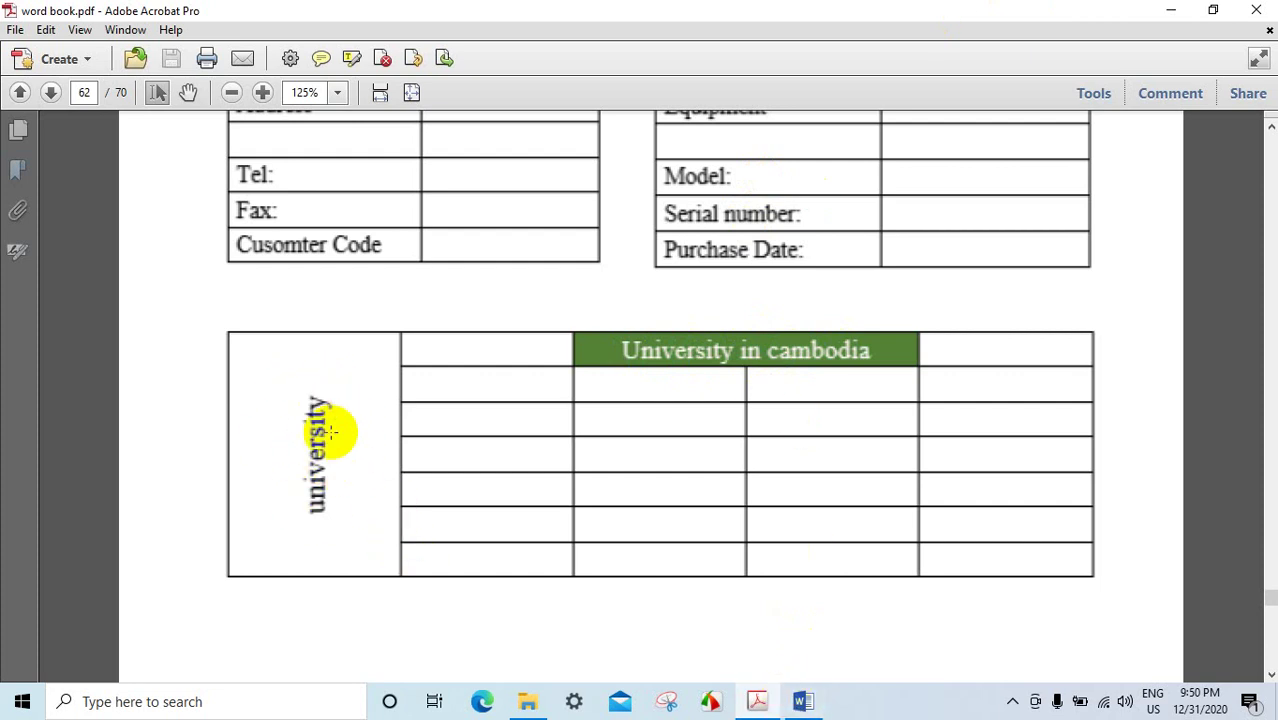
- Type 'fdhdjfjfff' in the merged top cell and give it green shading
left_click(803, 702)
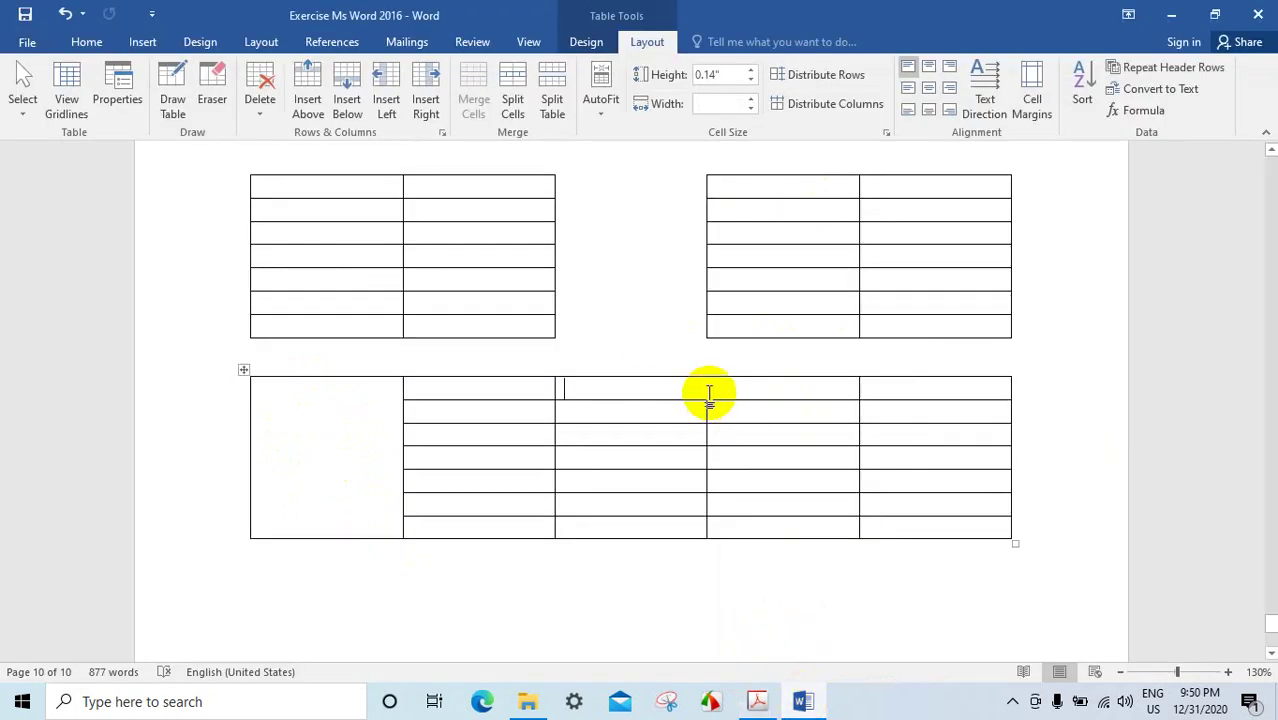
type("fdhdjfjfff")
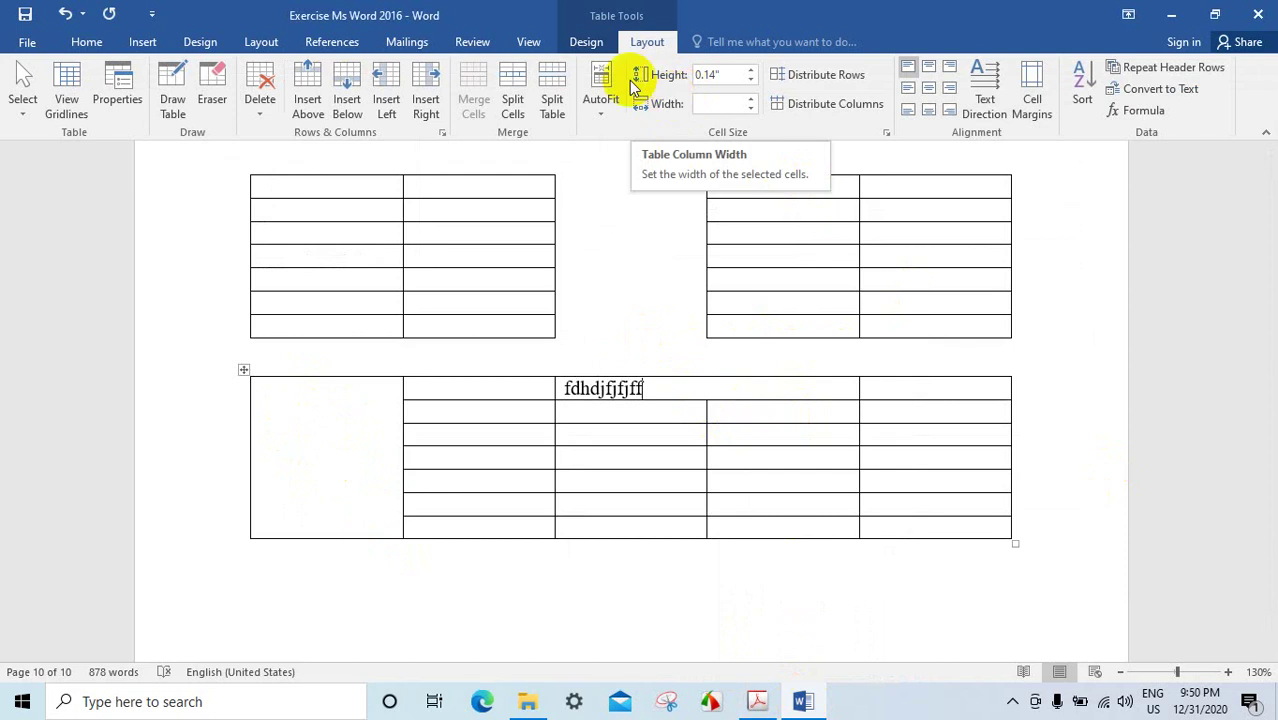
left_click(589, 44)
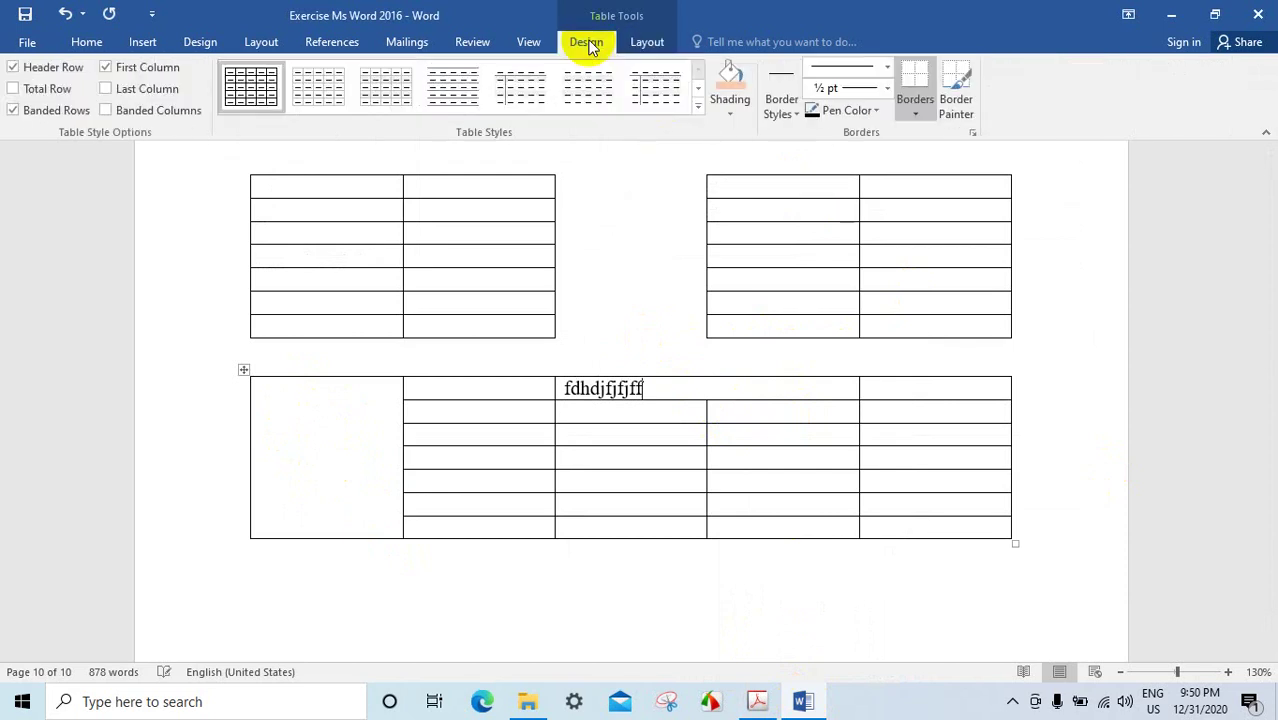
left_click(730, 115)
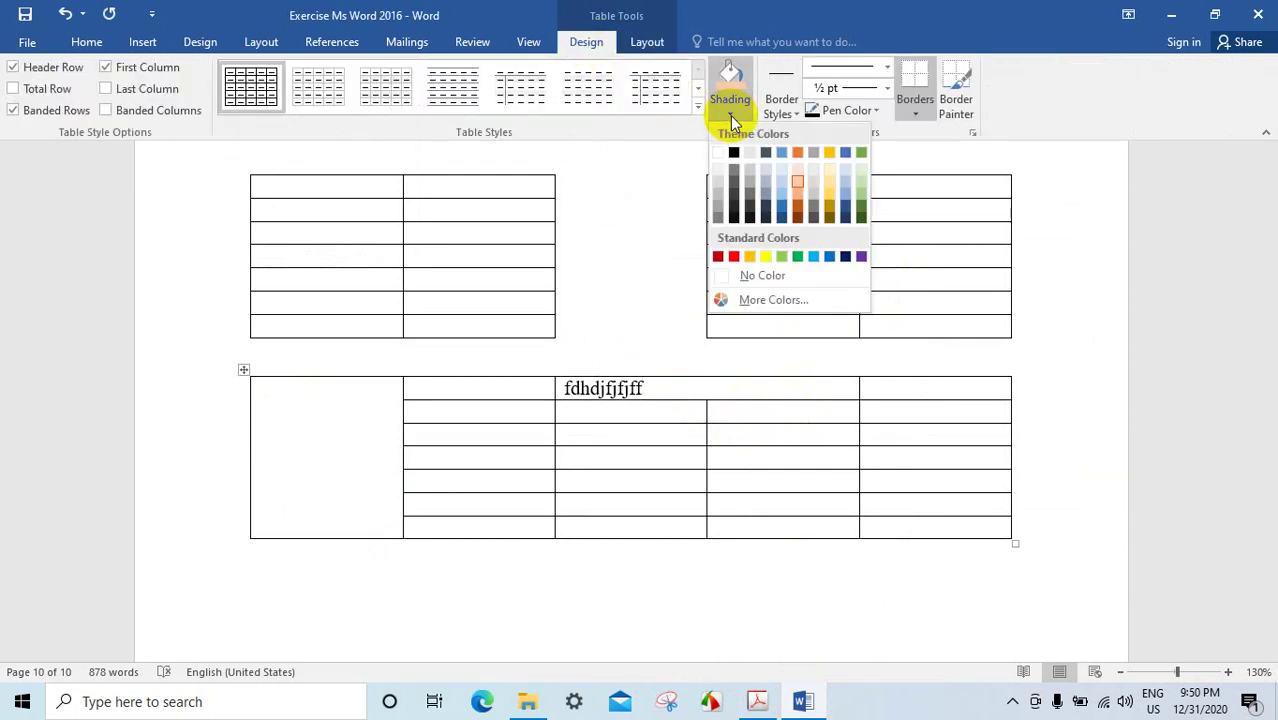
left_click(798, 154)
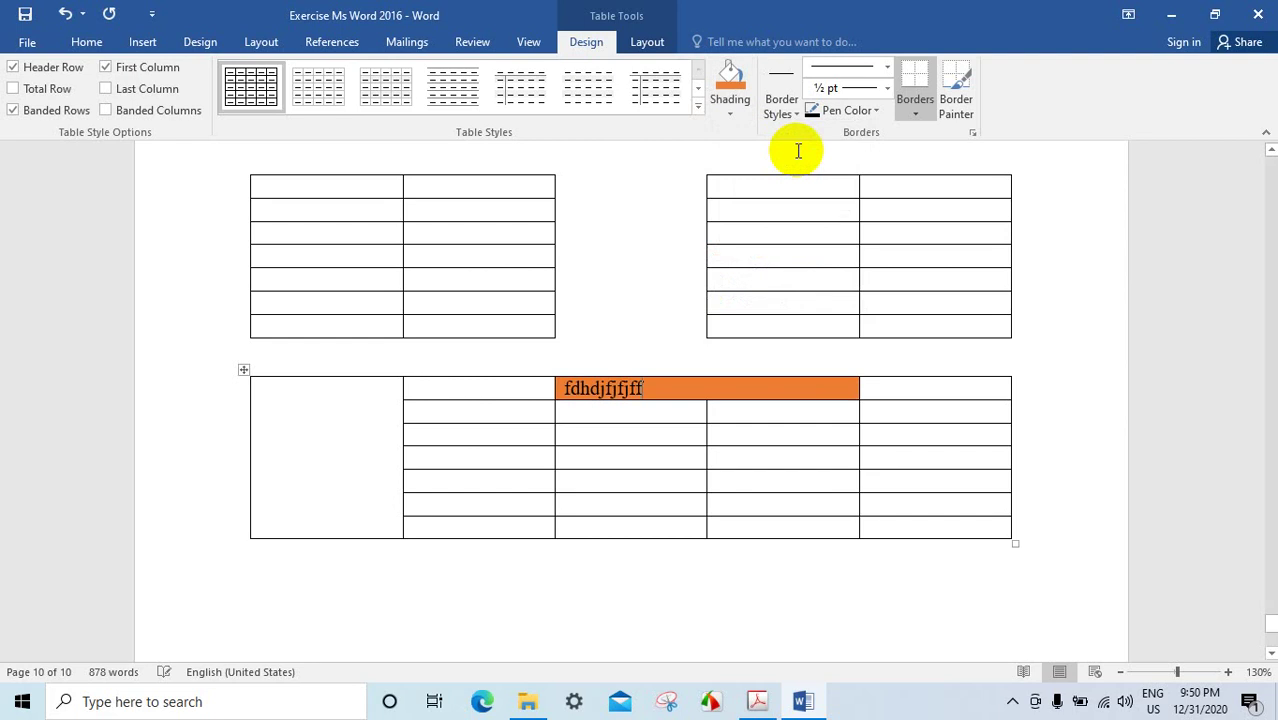
left_click(730, 115)
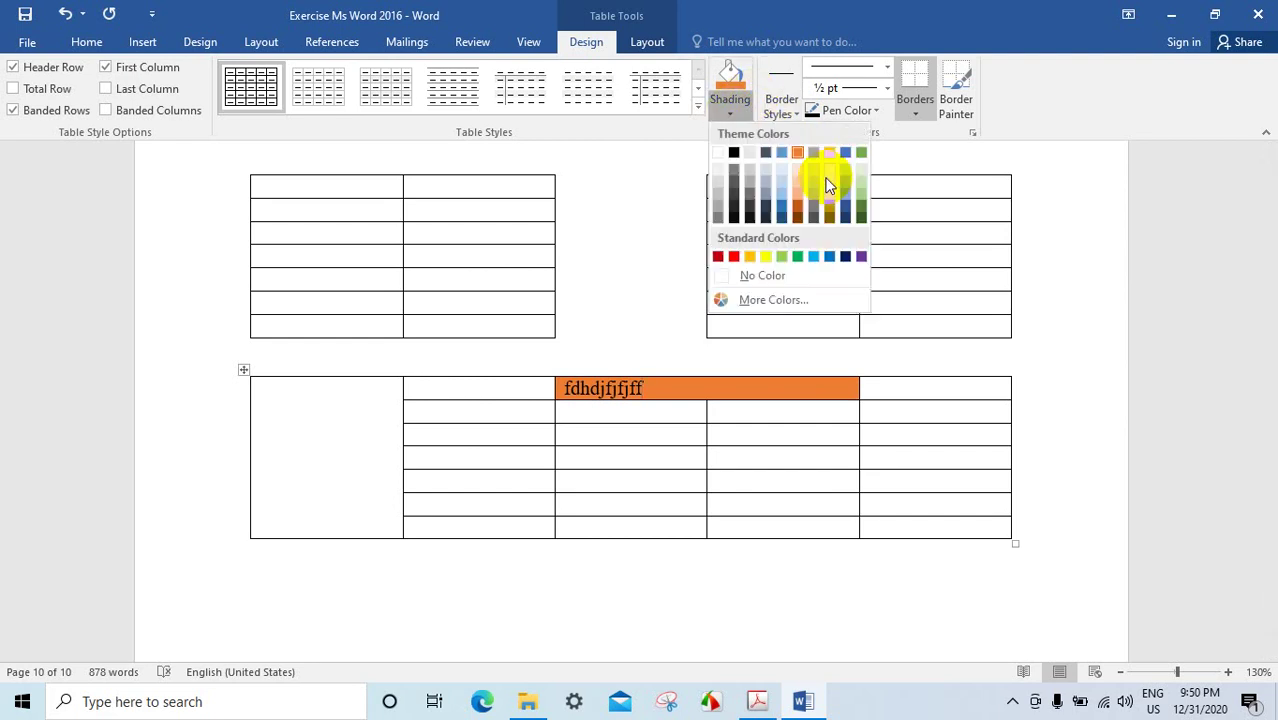
left_click(781, 256)
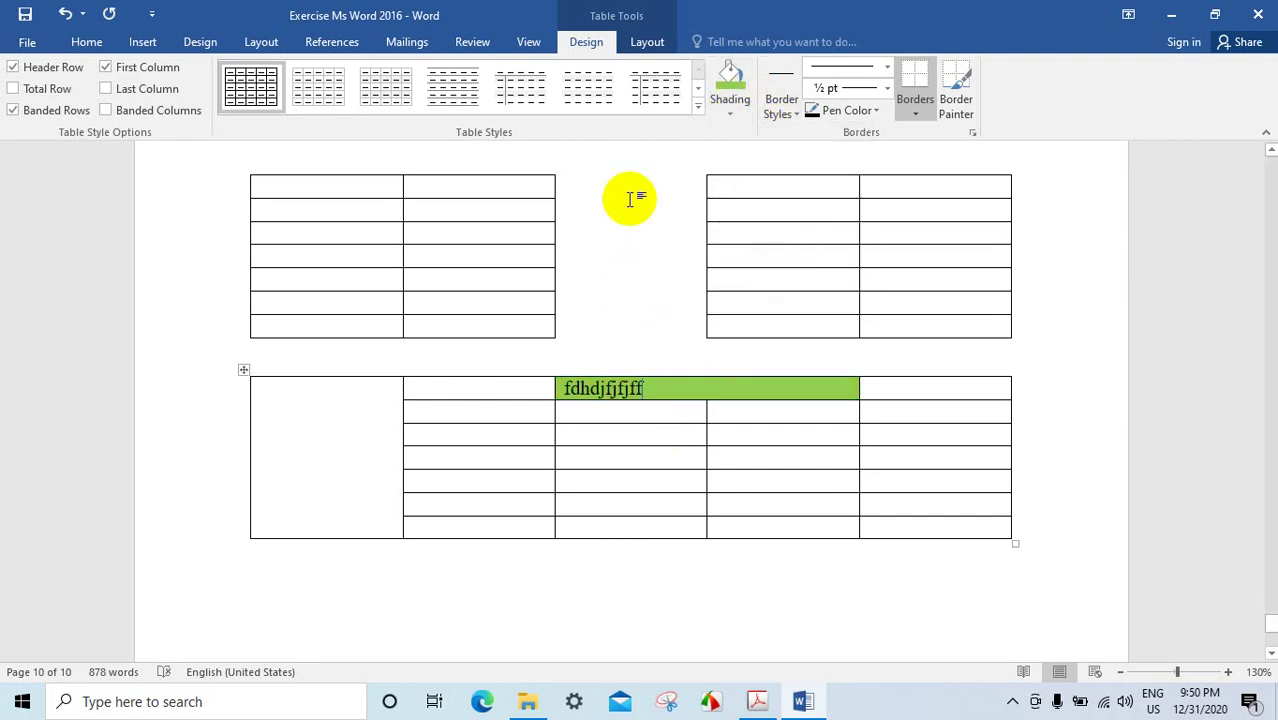
- Centre the text in the green header cell
left_click(87, 42)
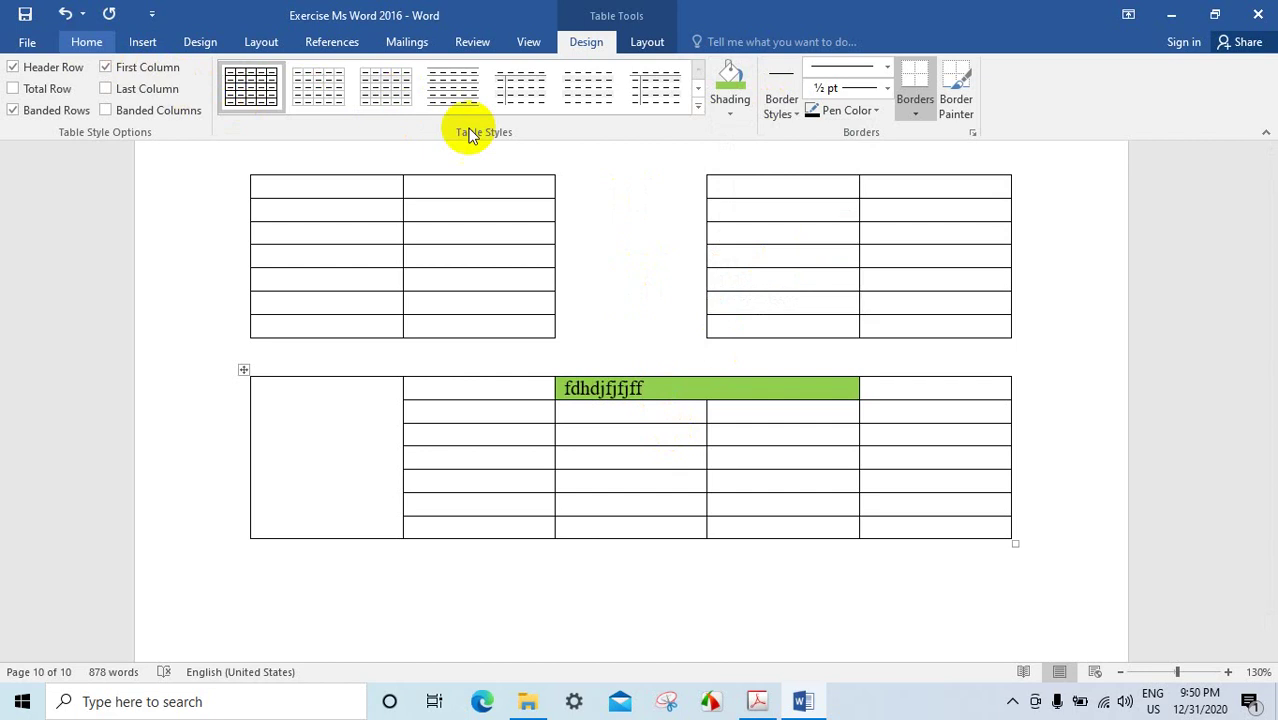
left_click(428, 103)
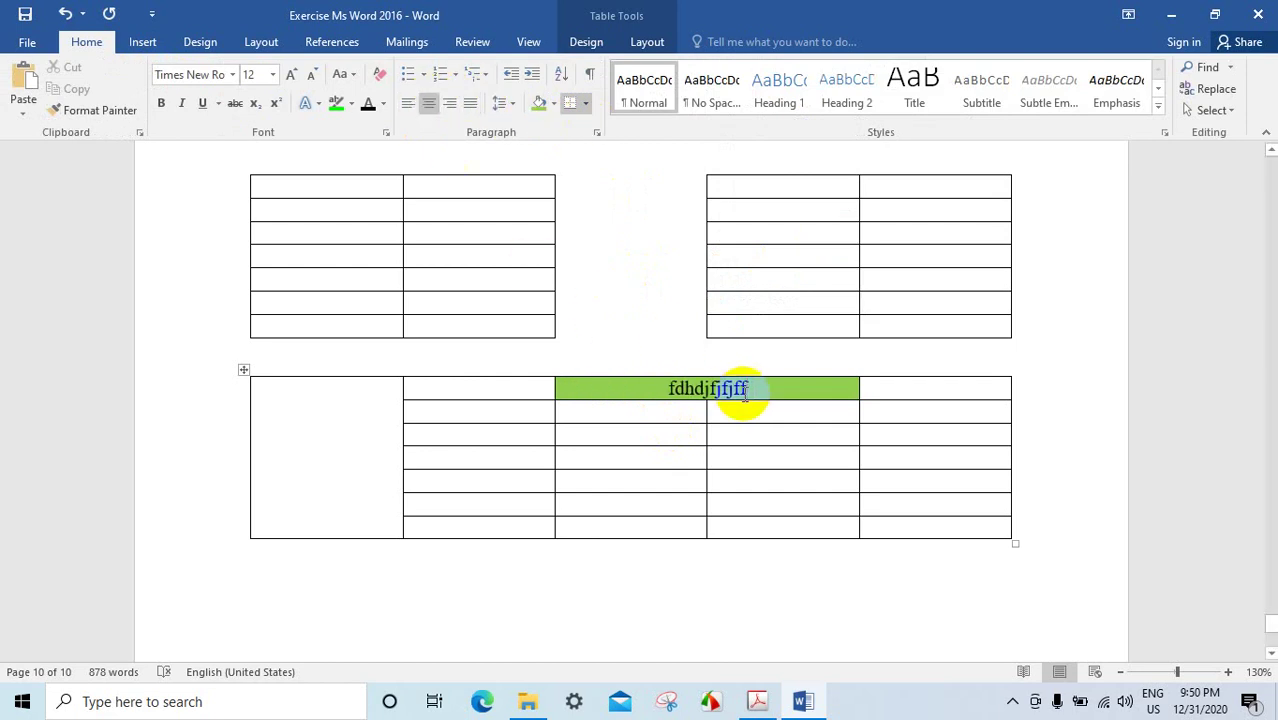
scroll(736, 393, "up", 3)
scroll(741, 390, "up", 3)
scroll(745, 398, "down", 3)
scroll(745, 398, "down", 5)
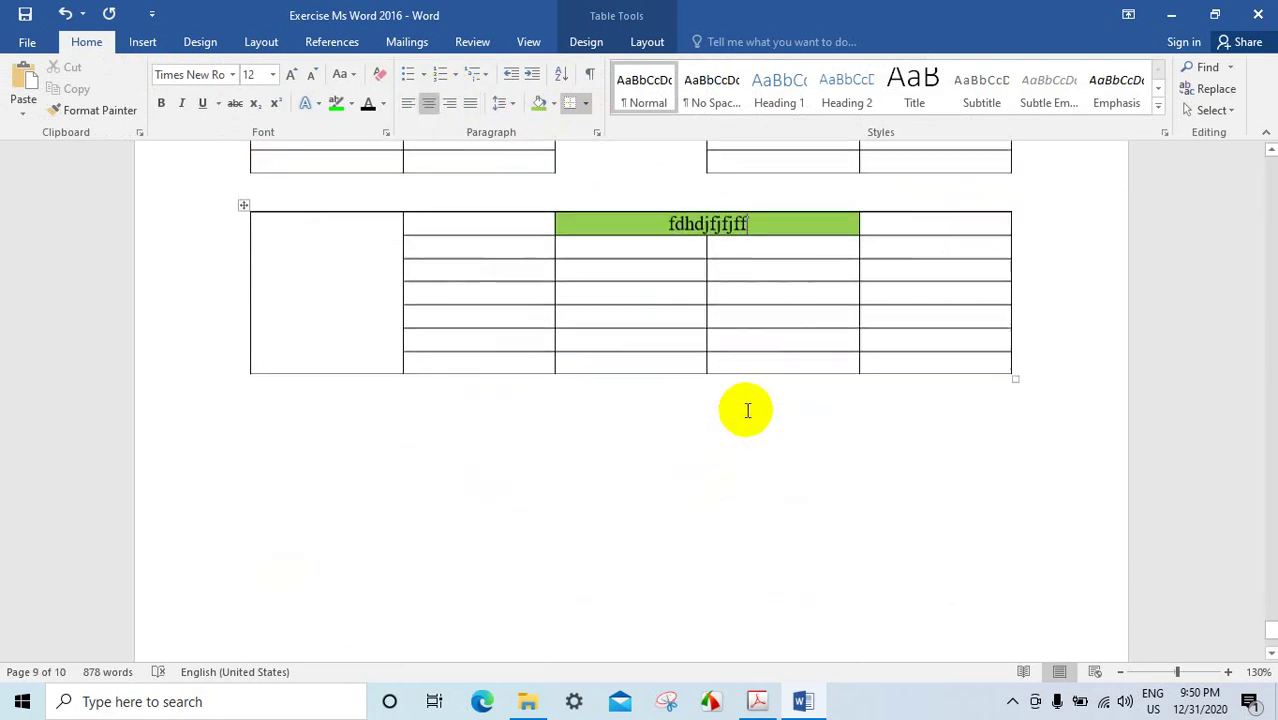
- Select the merged left label cell and look through the Design, Layout, Home and Insert ribbon tabs
left_click(323, 268)
type("vvsbbdndfnfn")
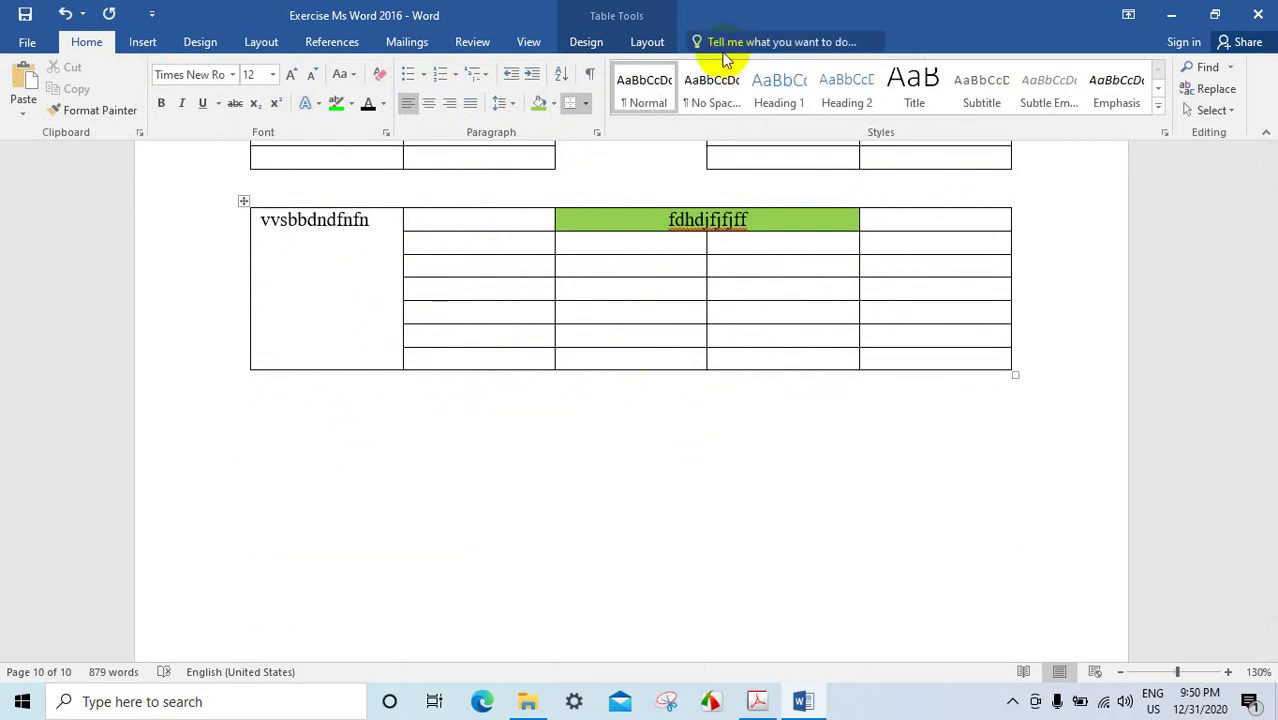
left_click(205, 44)
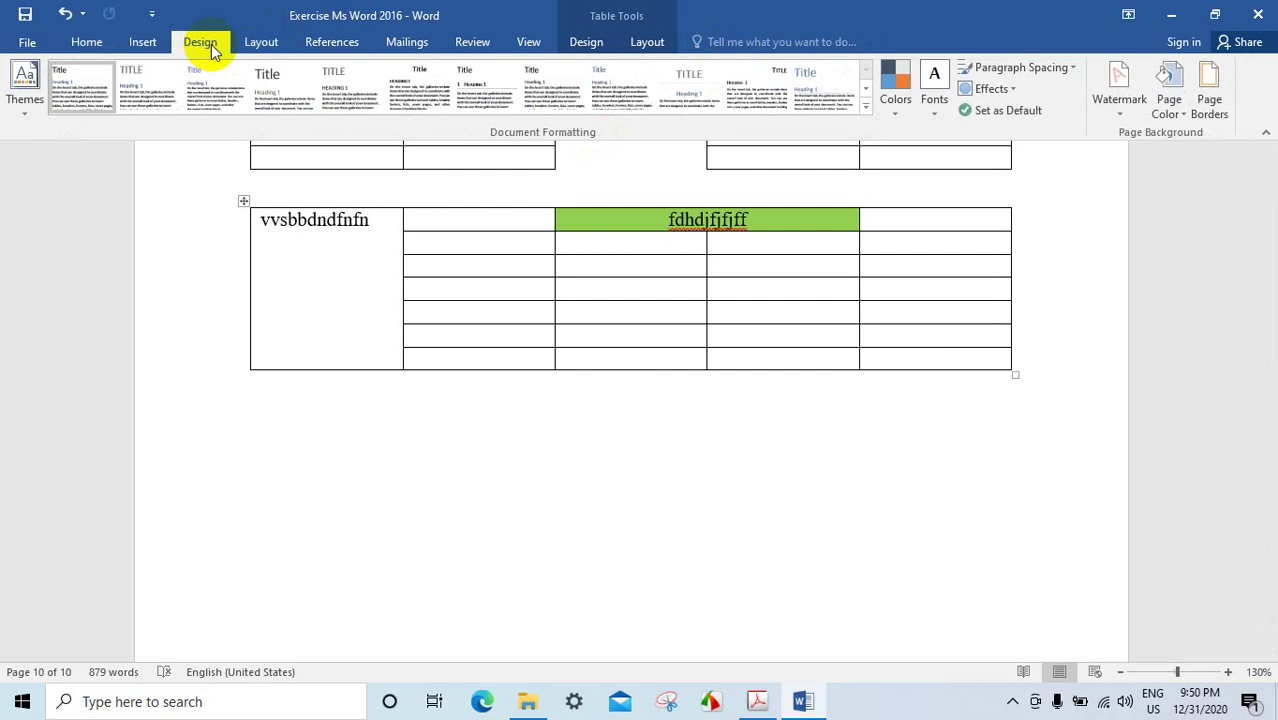
left_click(105, 44)
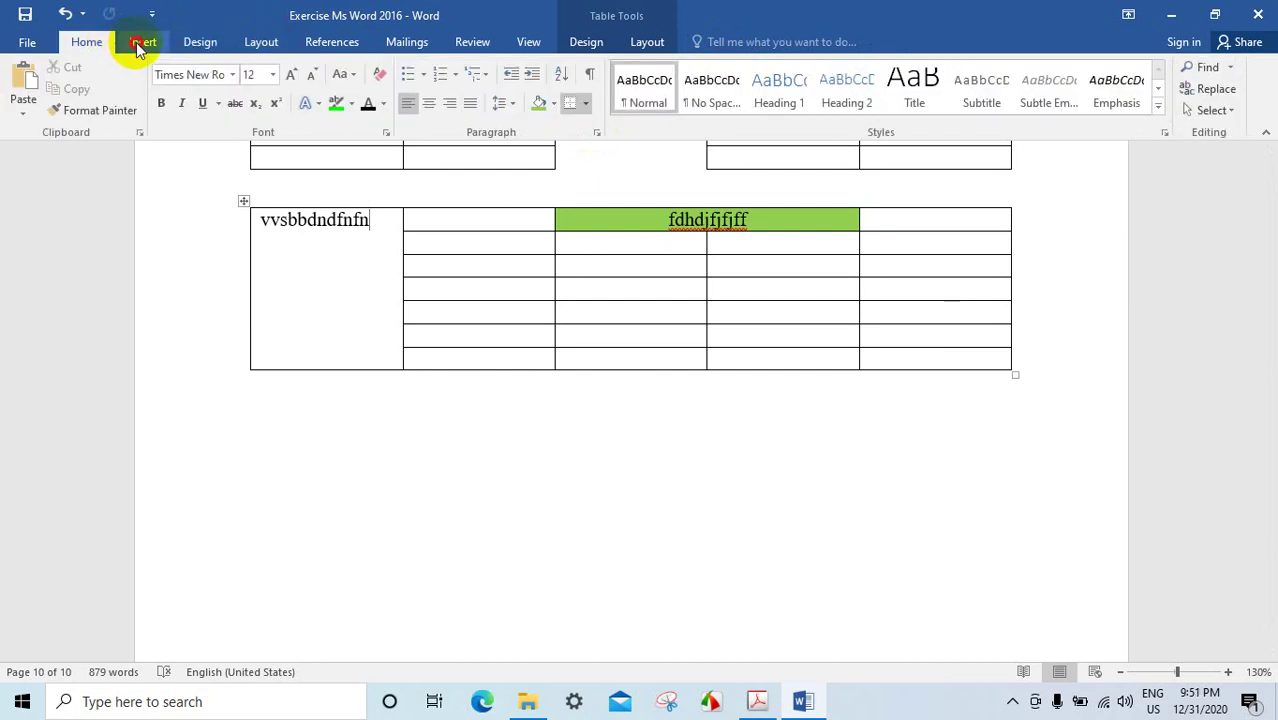
left_click(141, 43)
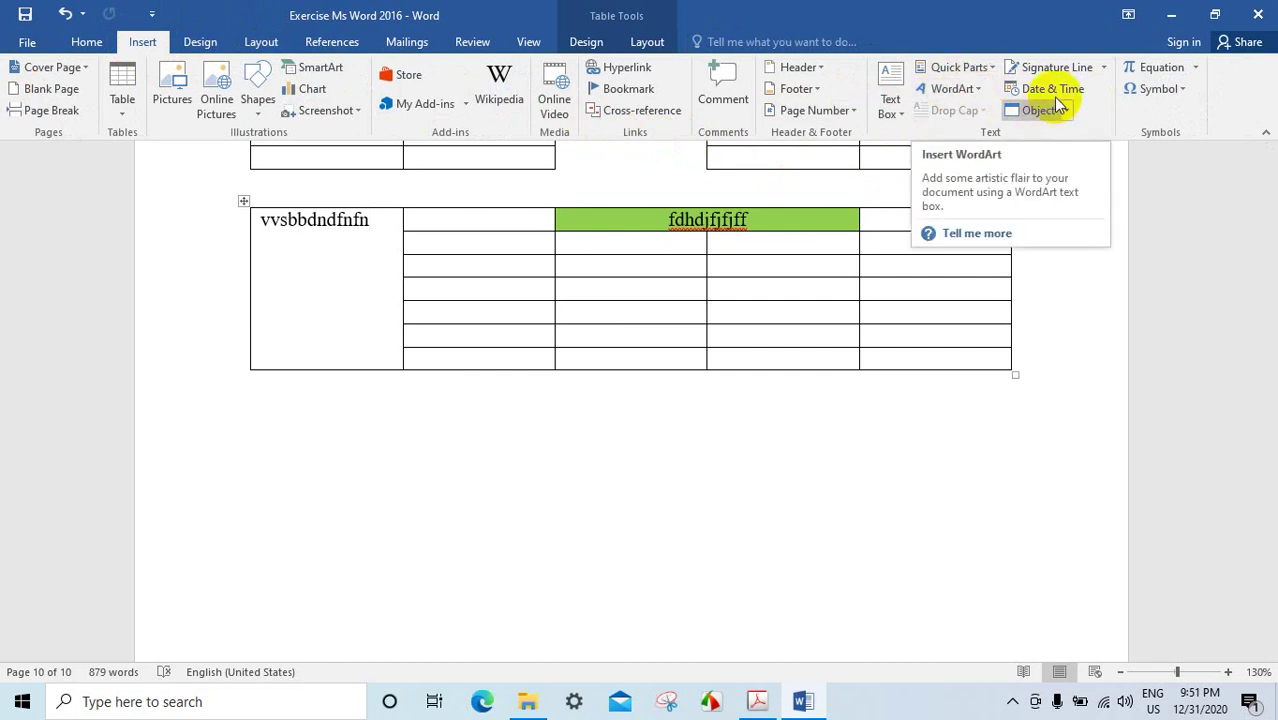
left_click(205, 45)
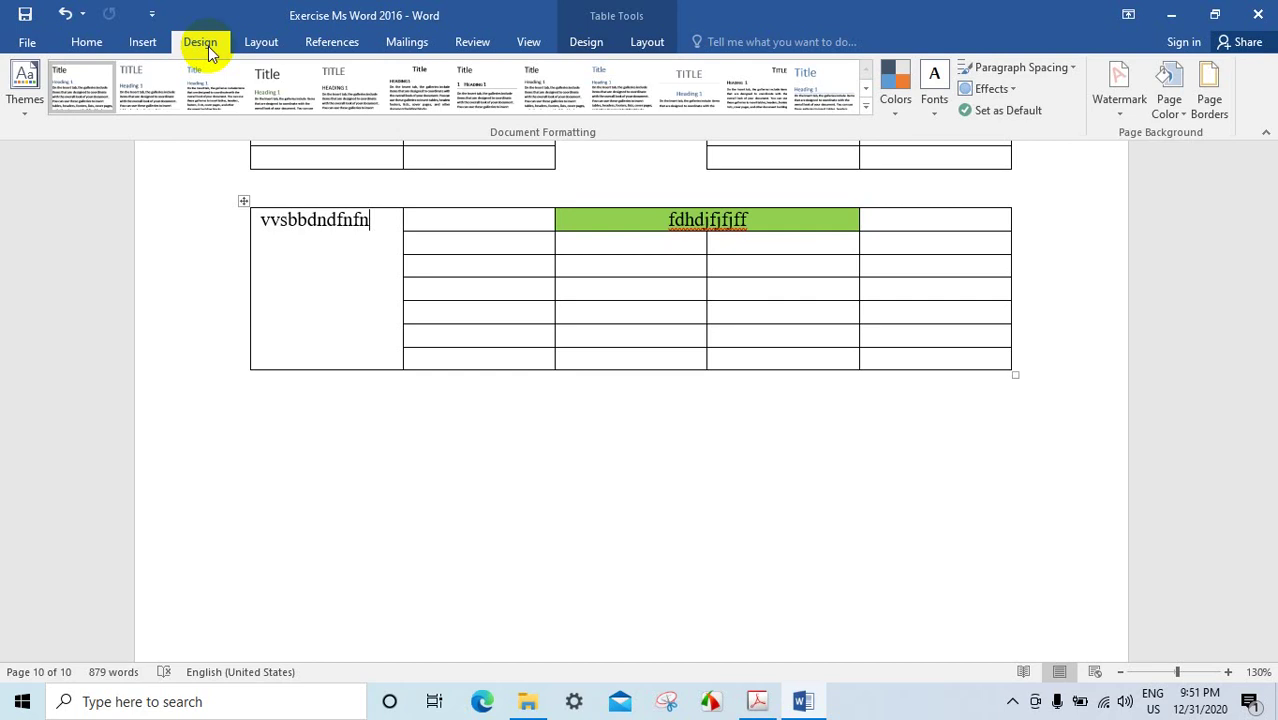
left_click(250, 44)
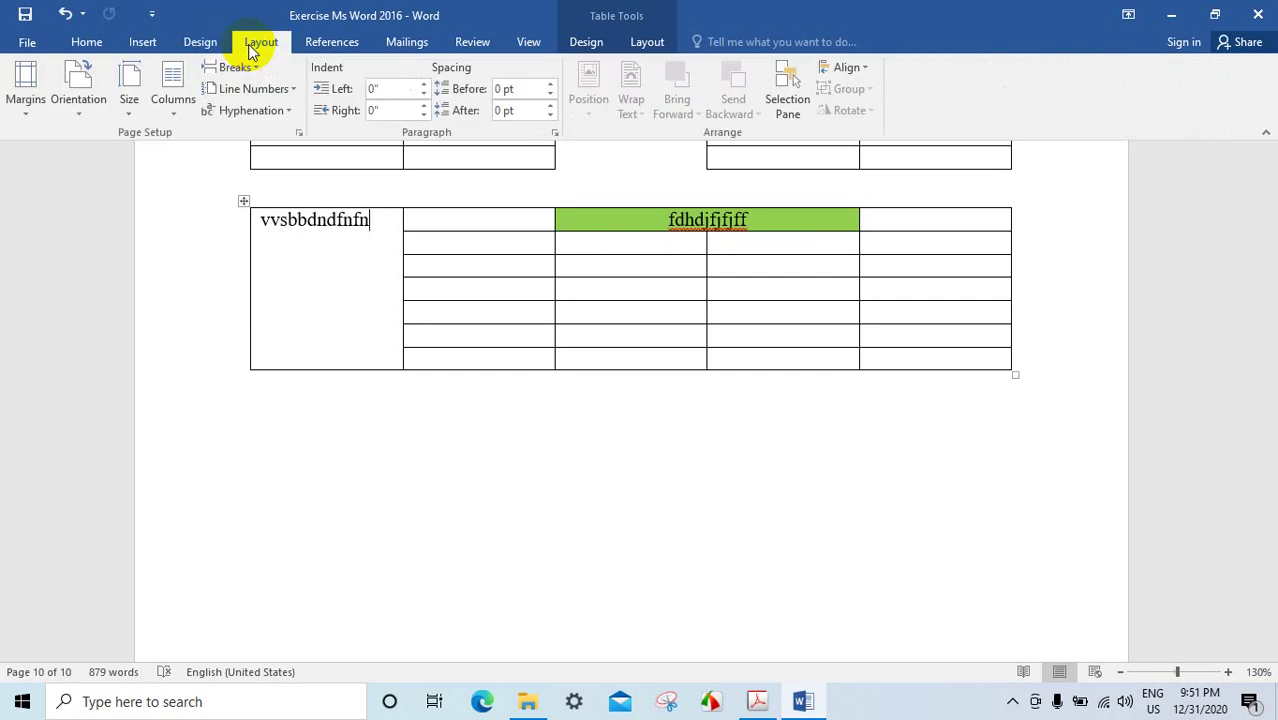
left_click(86, 44)
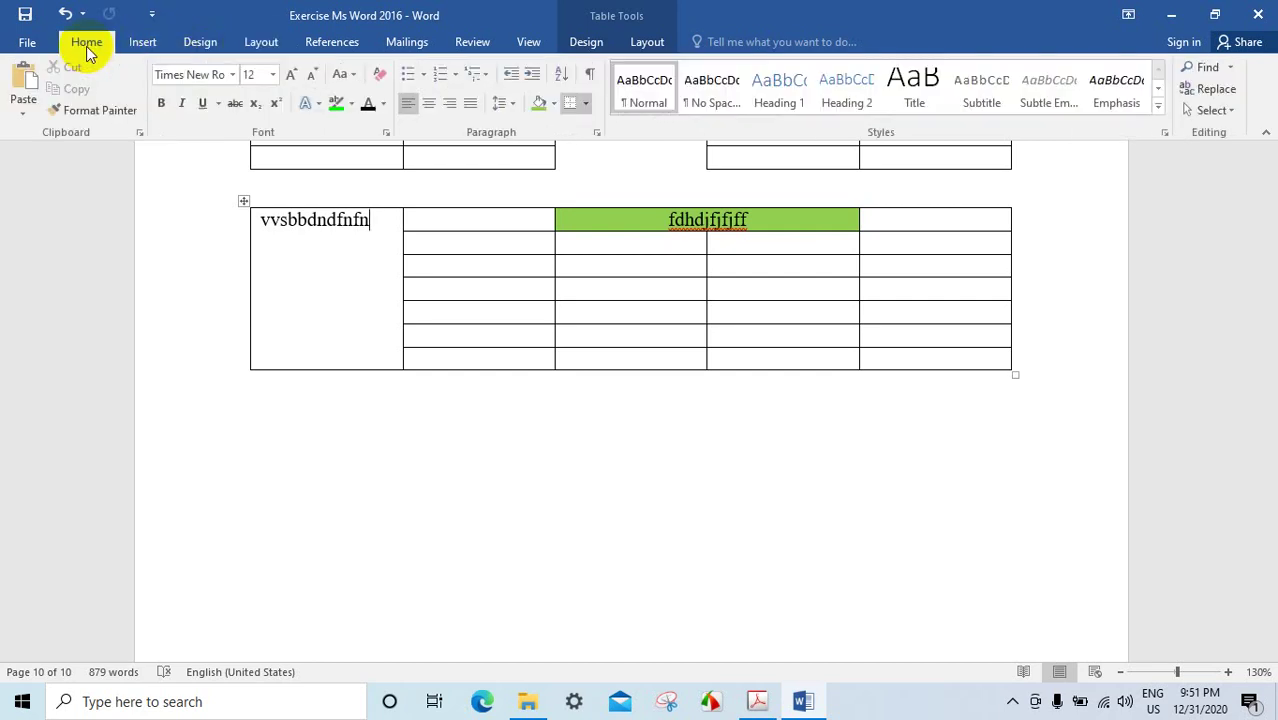
left_click(143, 46)
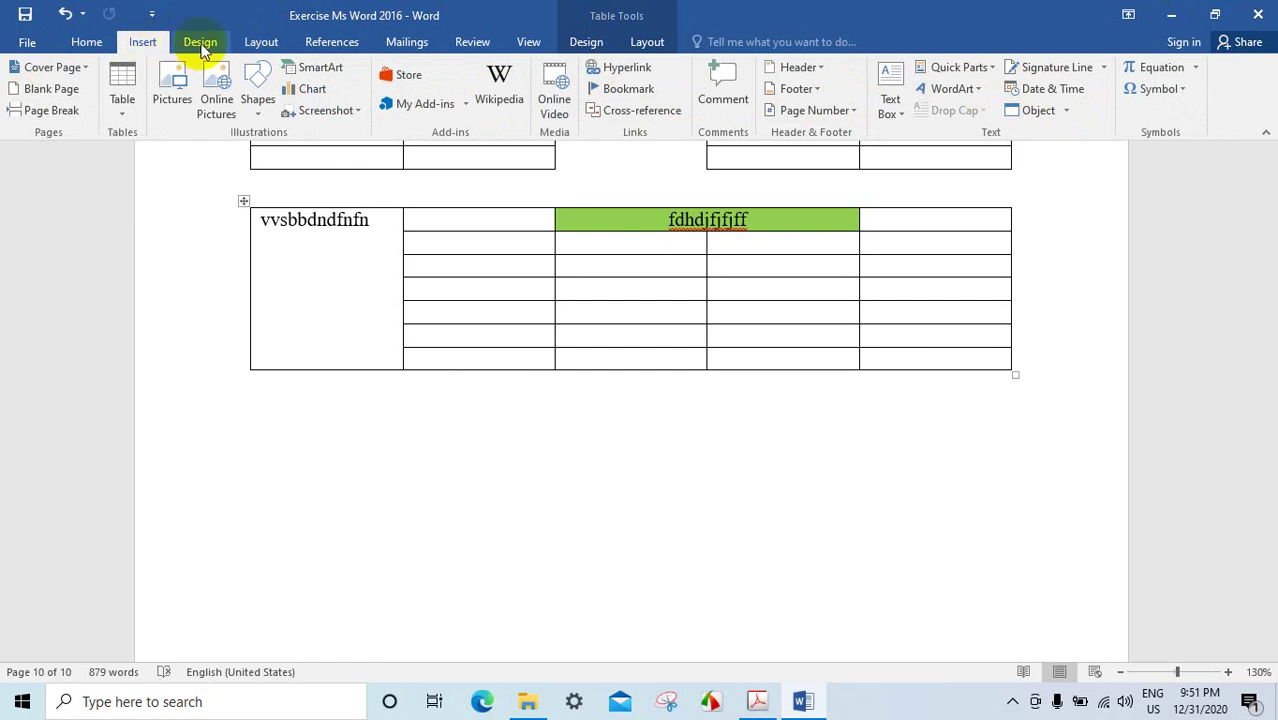
- Look through the References and table Design tabs, ending on the table Layout options
left_click(199, 42)
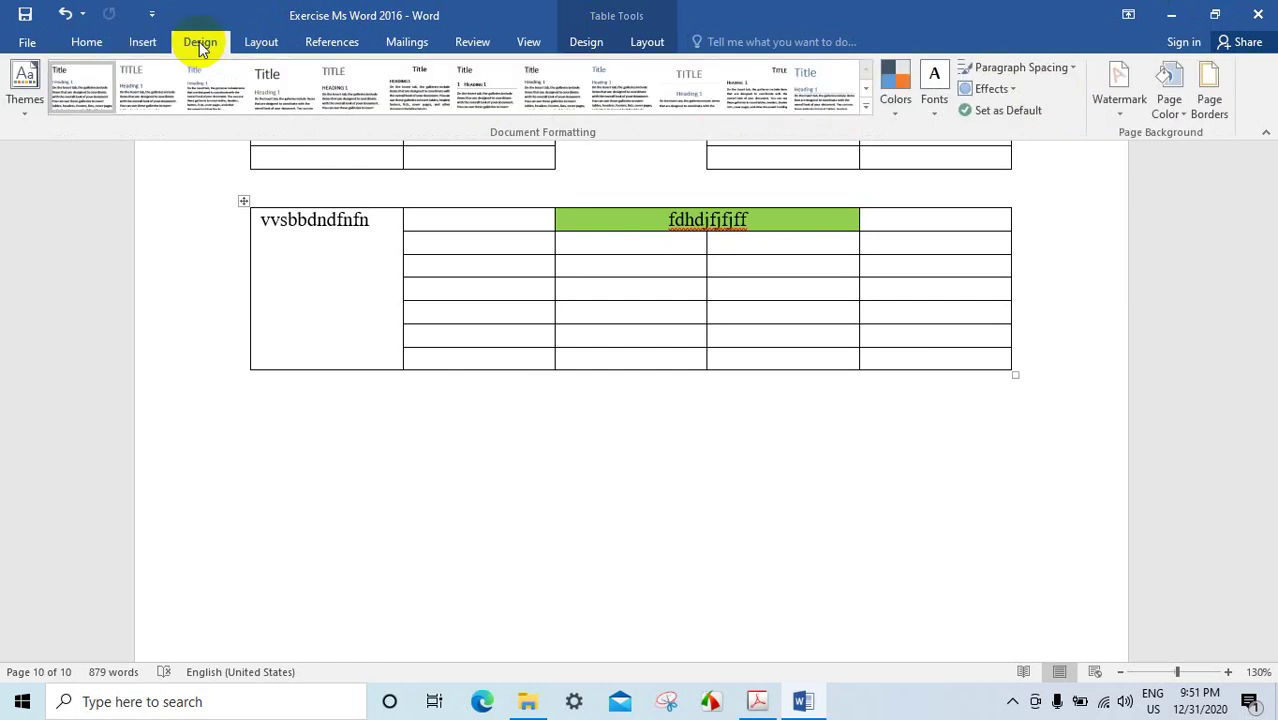
left_click(256, 44)
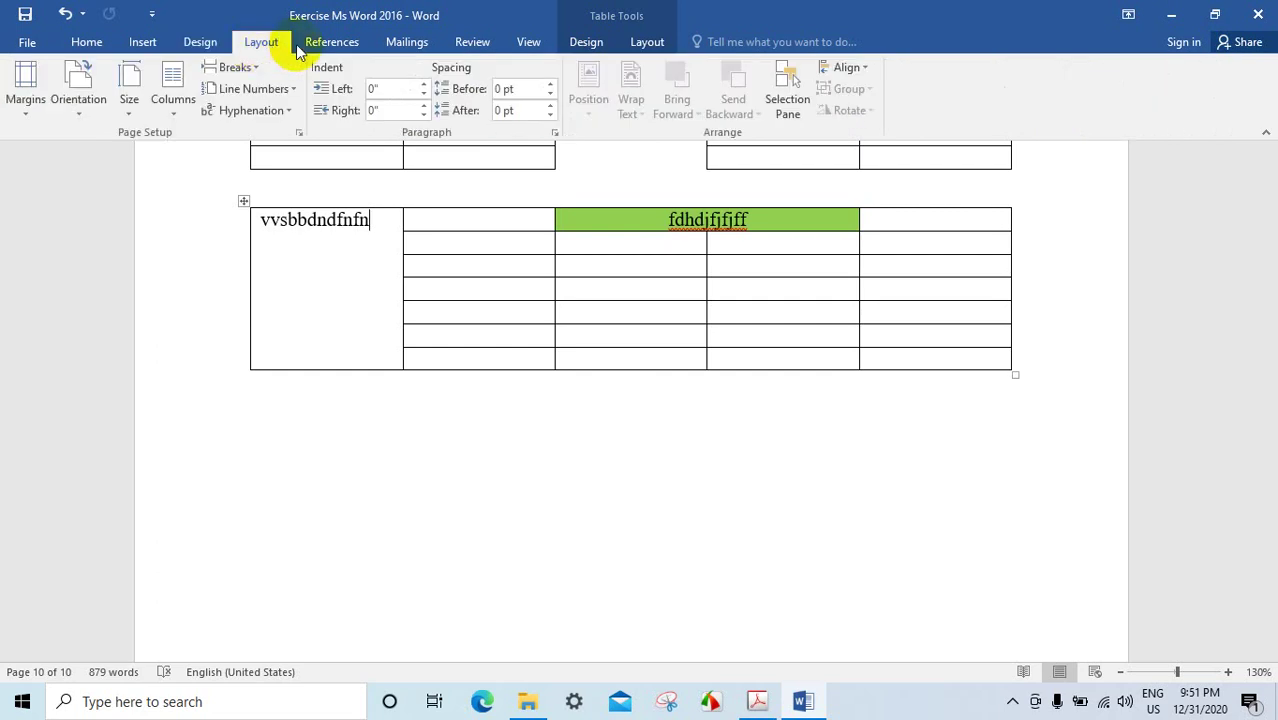
left_click(328, 47)
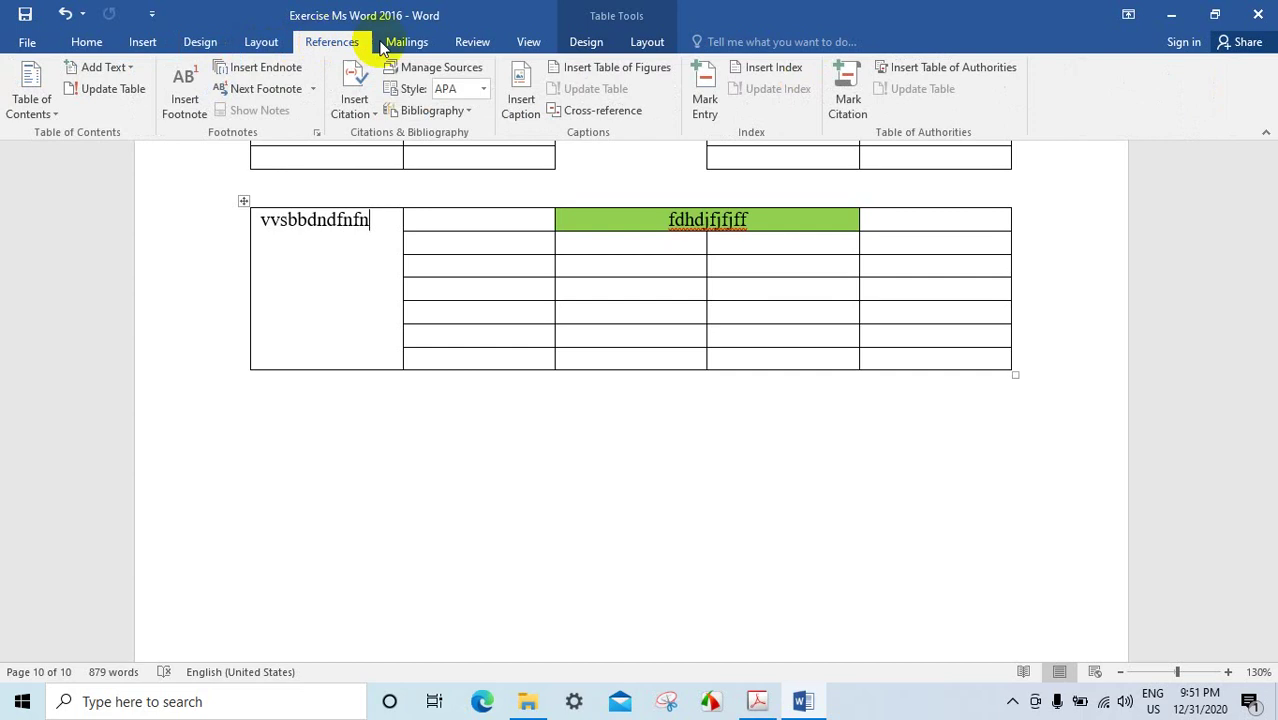
left_click(575, 47)
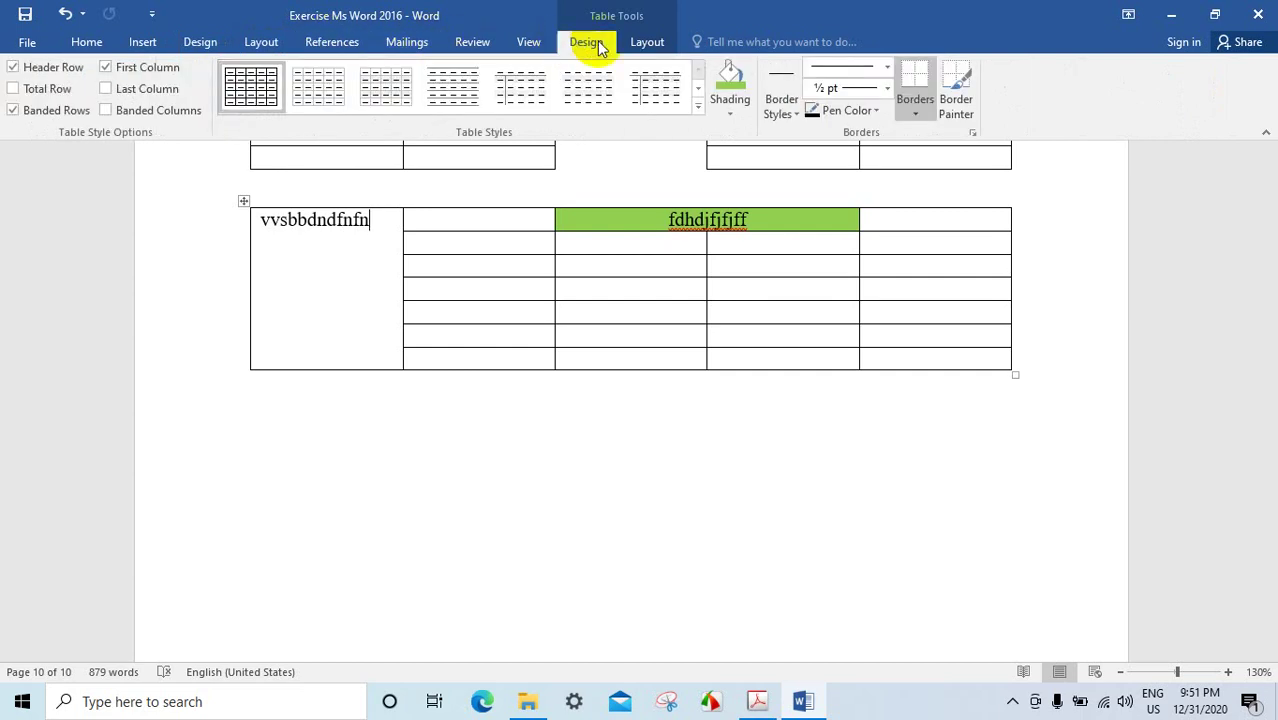
left_click(650, 44)
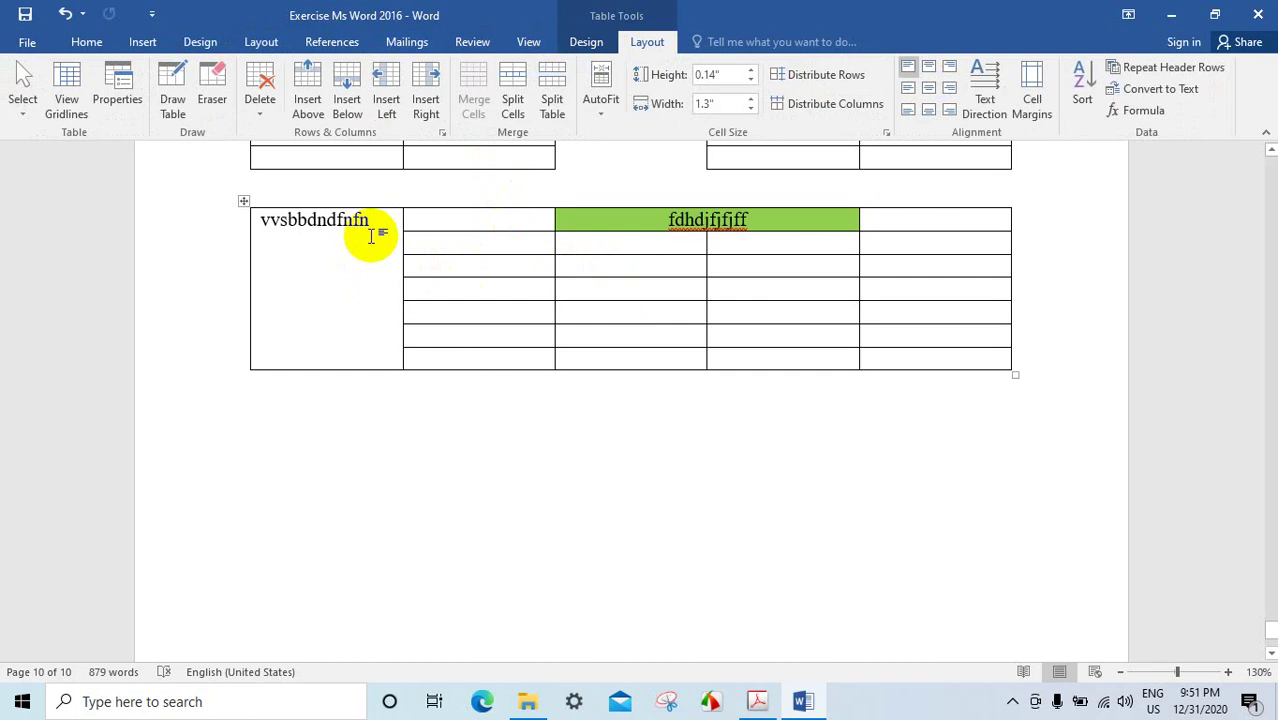
left_click(97, 44)
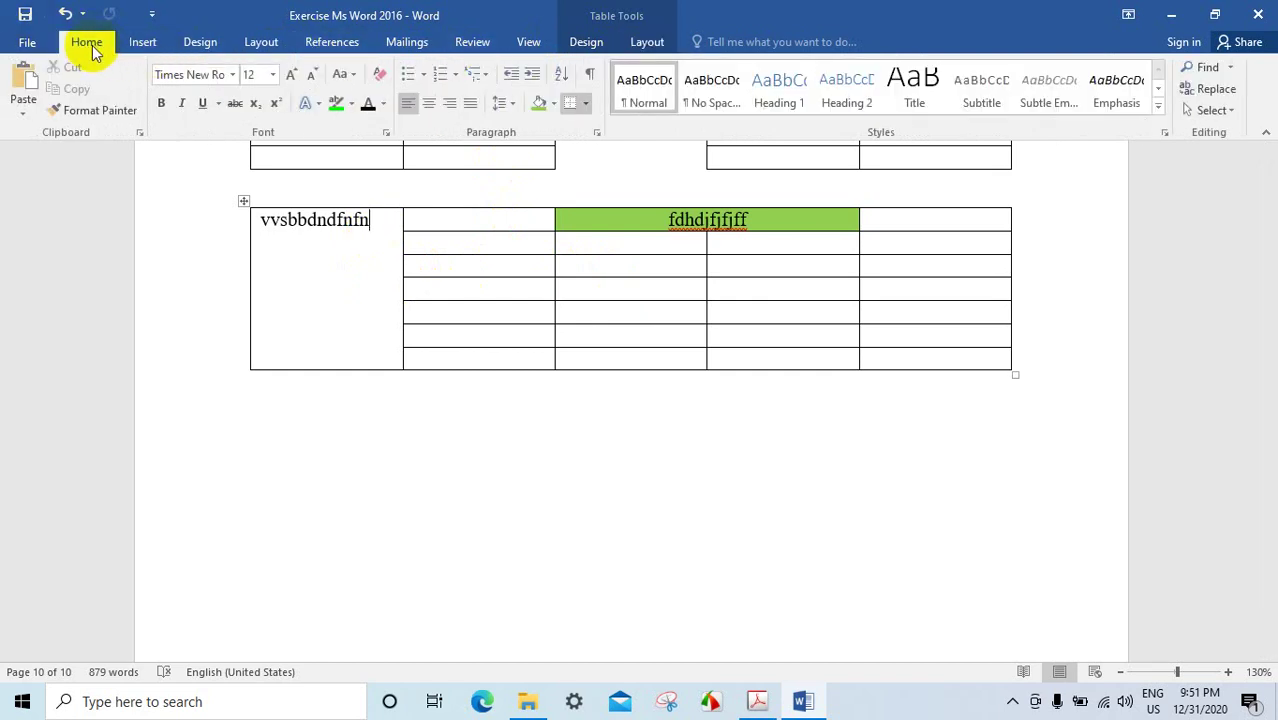
left_click(141, 47)
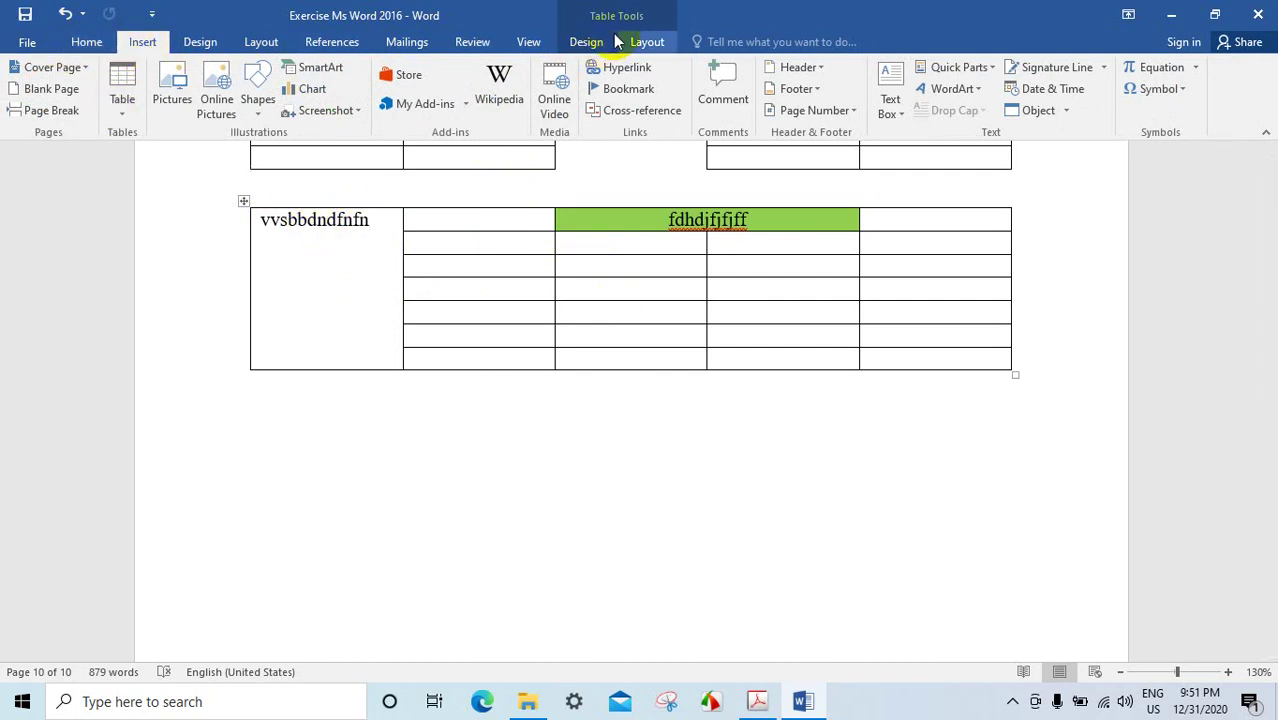
left_click(648, 43)
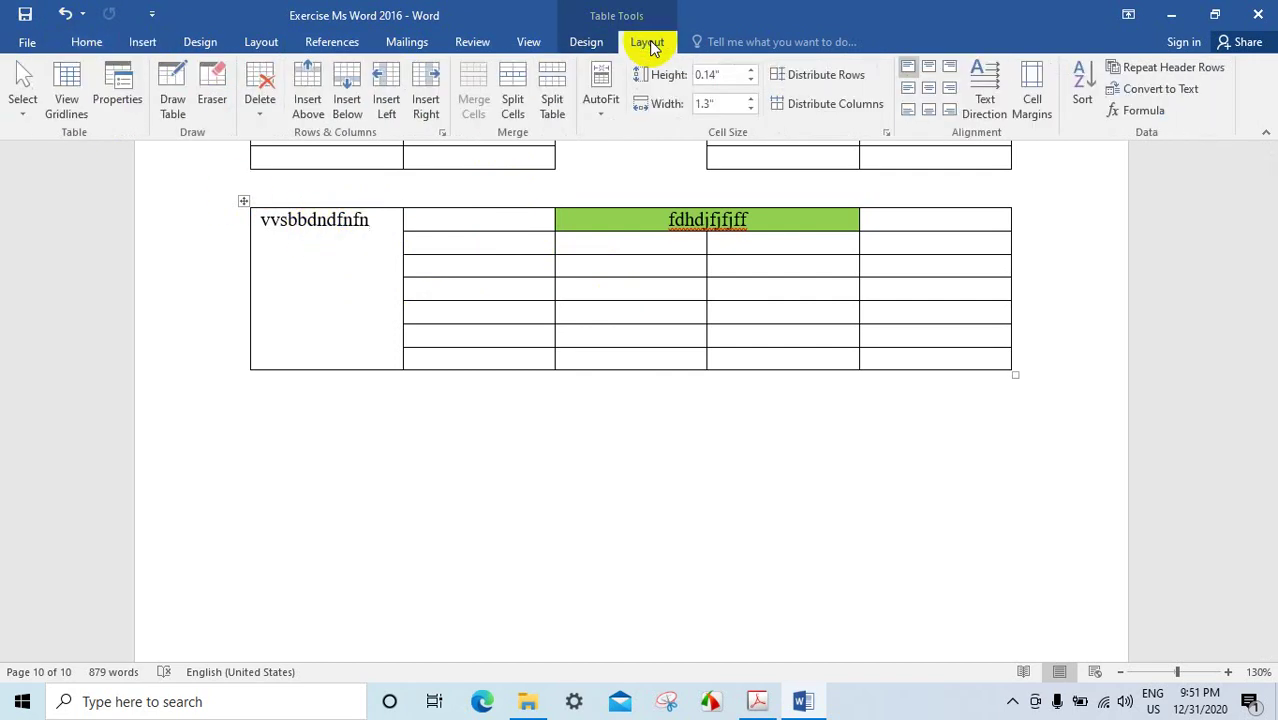
- Rotate the left label cell's text to run vertically, bottom to top
left_click(983, 92)
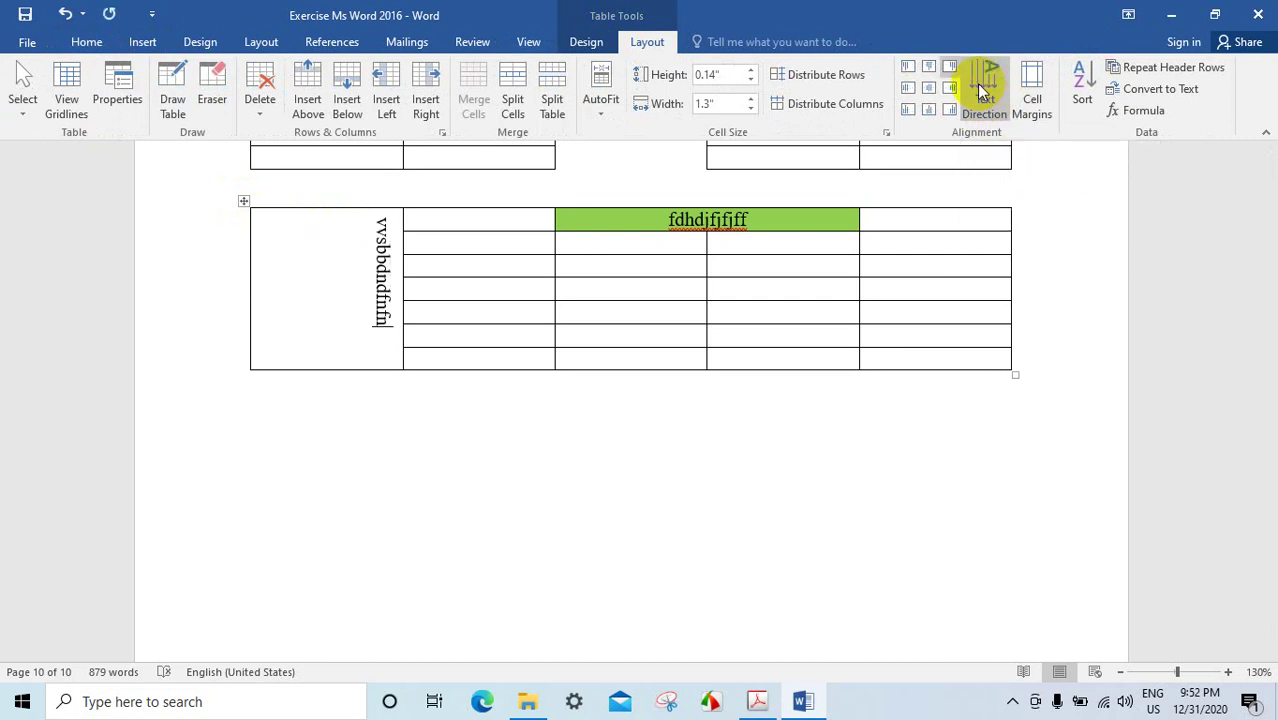
left_click(983, 92)
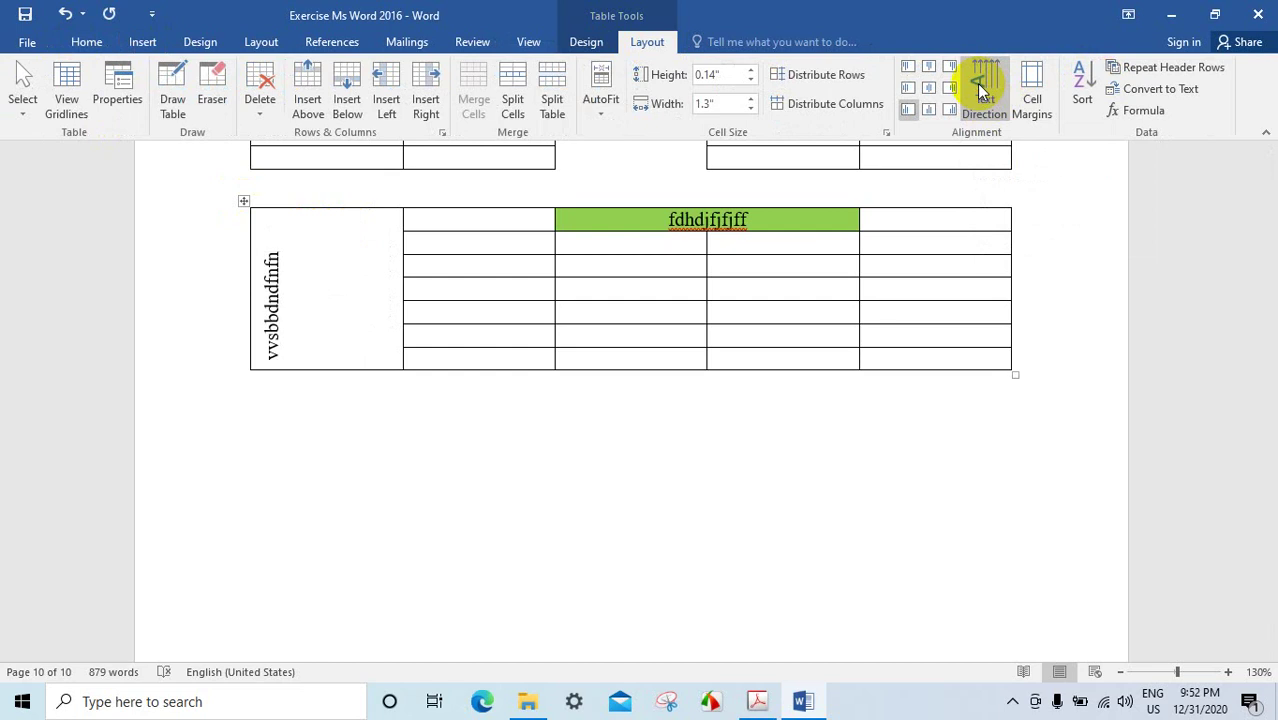
left_click(760, 698)
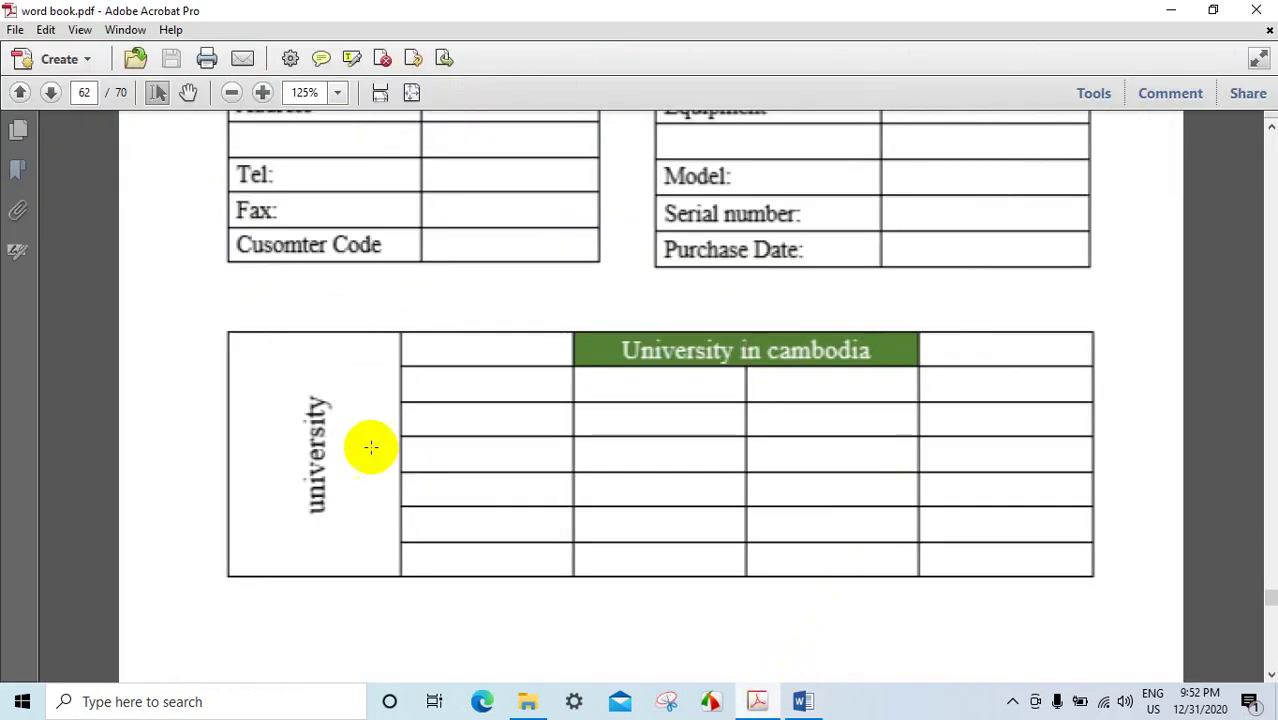
left_click(802, 702)
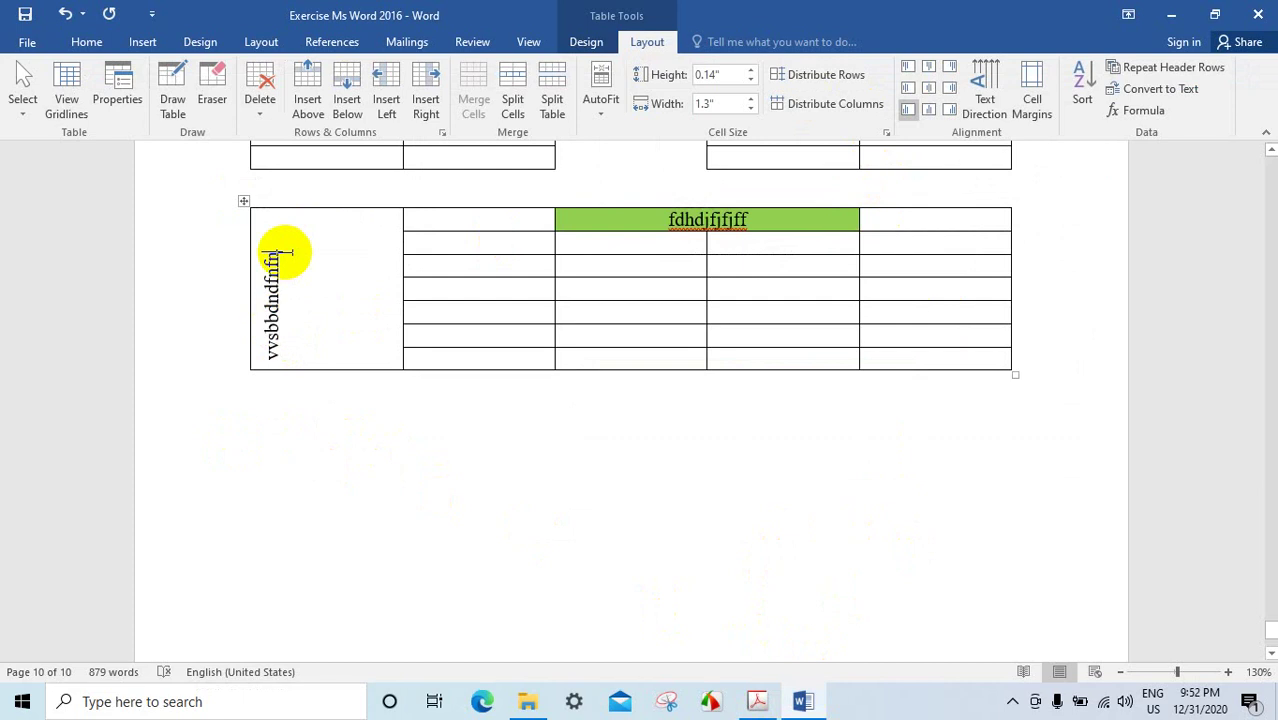
- Centre the vertical label in its cell and compare it with the PDF's sideways label
left_click(930, 92)
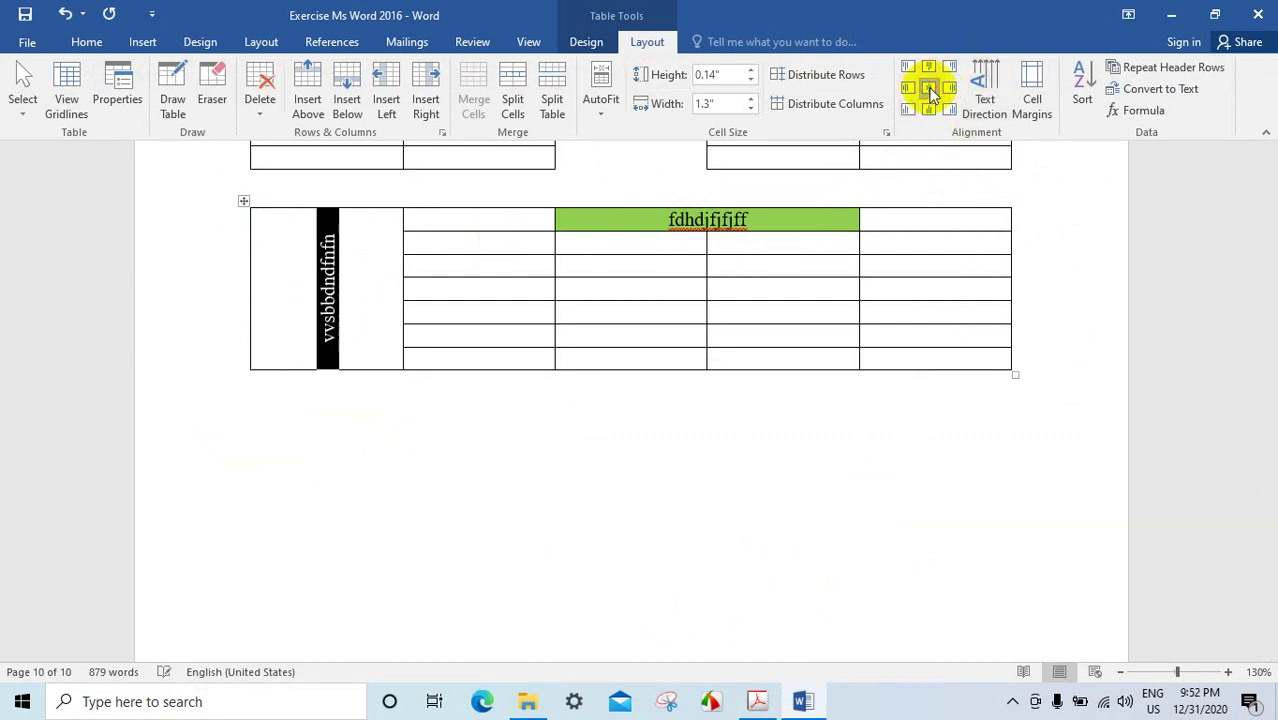
left_click(347, 268)
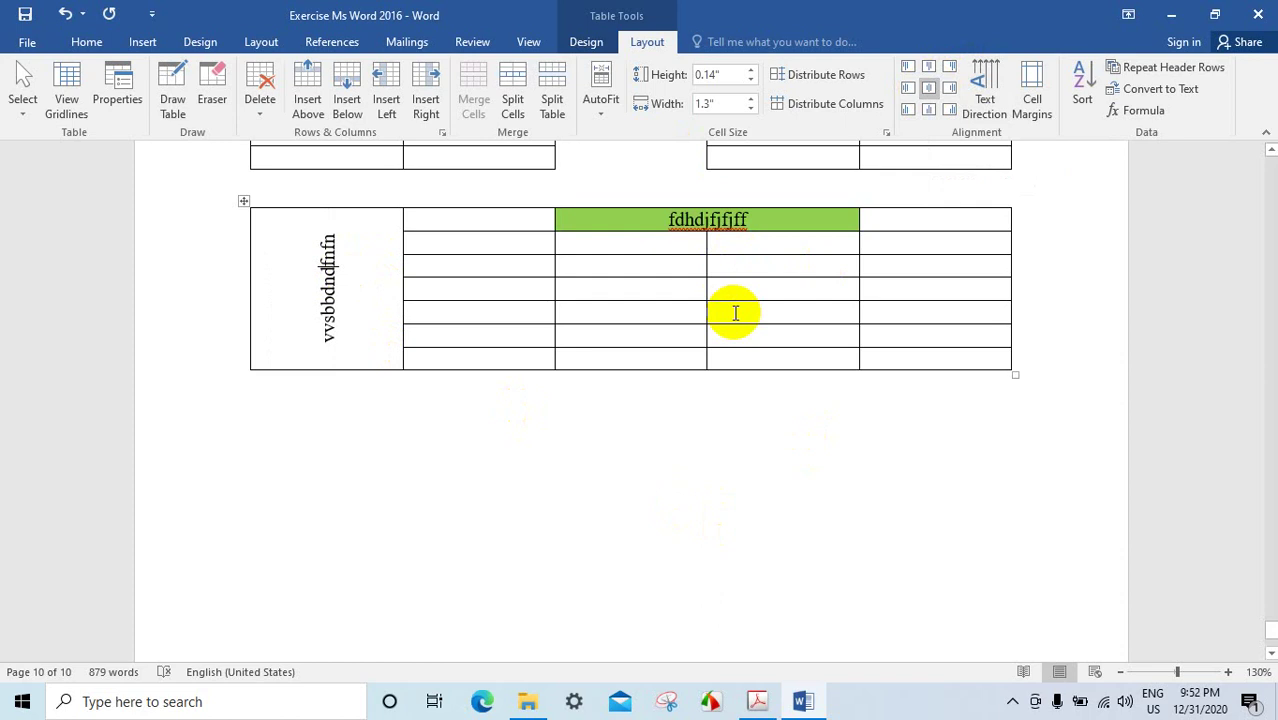
scroll(739, 321, "up", 3)
scroll(745, 335, "down", 3)
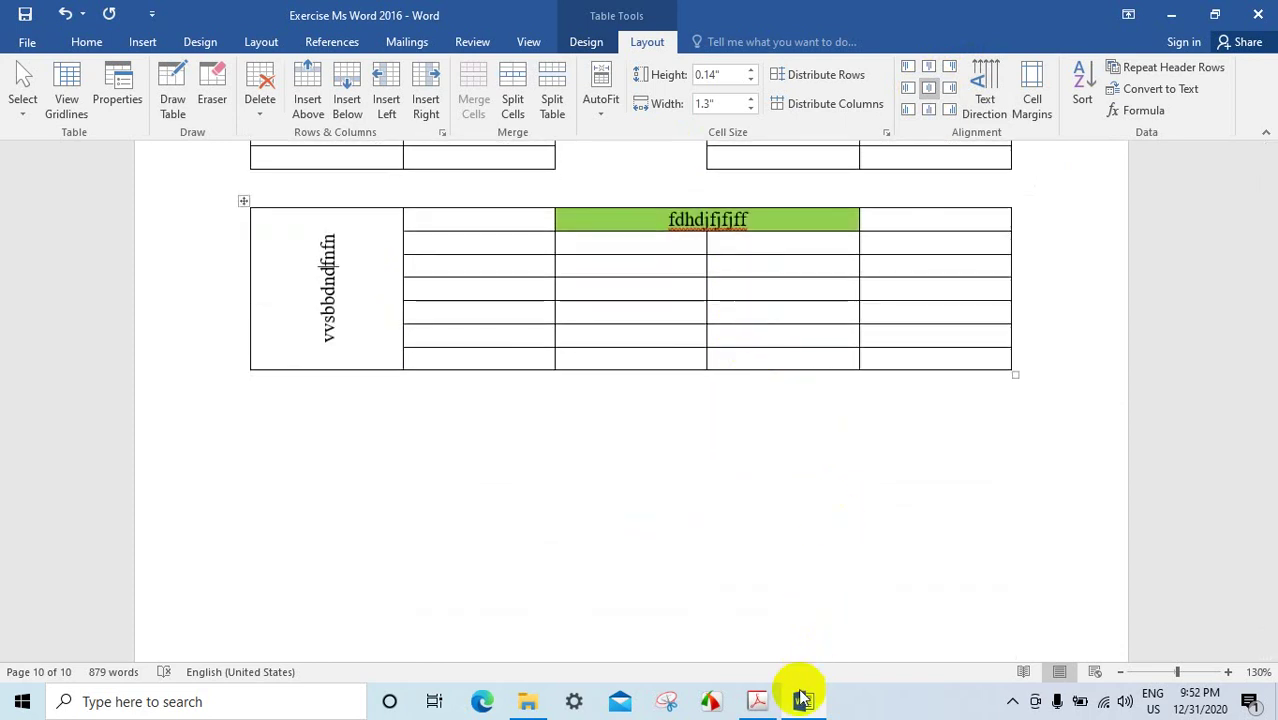
left_click(757, 705)
scroll(625, 480, "down", 1)
scroll(670, 451, "down", 3)
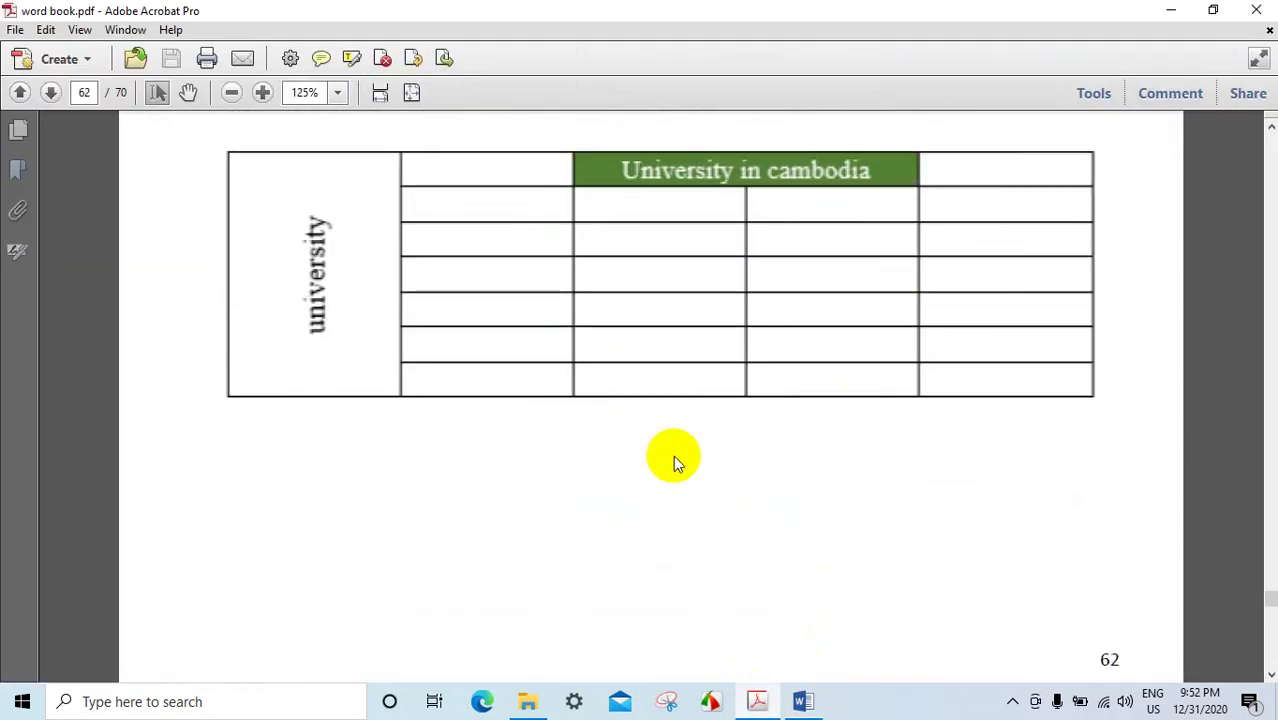
scroll(673, 455, "down", 4)
scroll(674, 455, "up", 2)
scroll(670, 456, "up", 3)
scroll(664, 448, "up", 3)
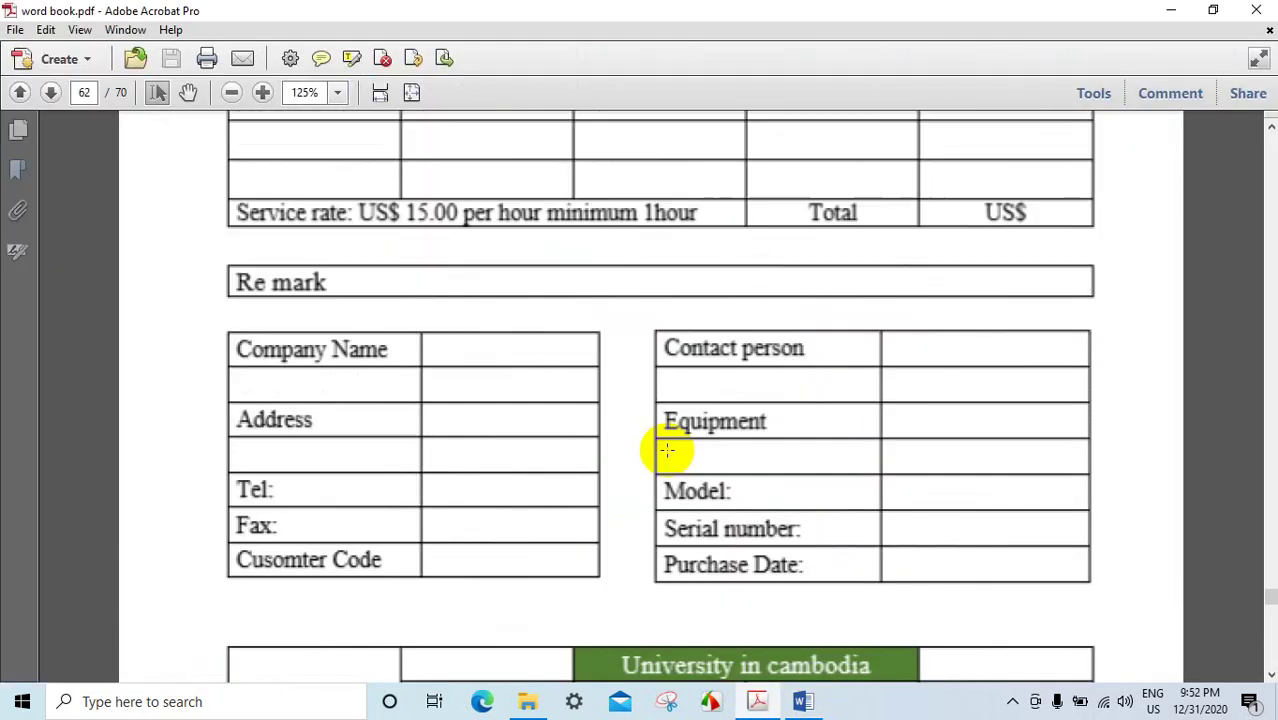
scroll(669, 444, "down", 2)
scroll(669, 444, "up", 2)
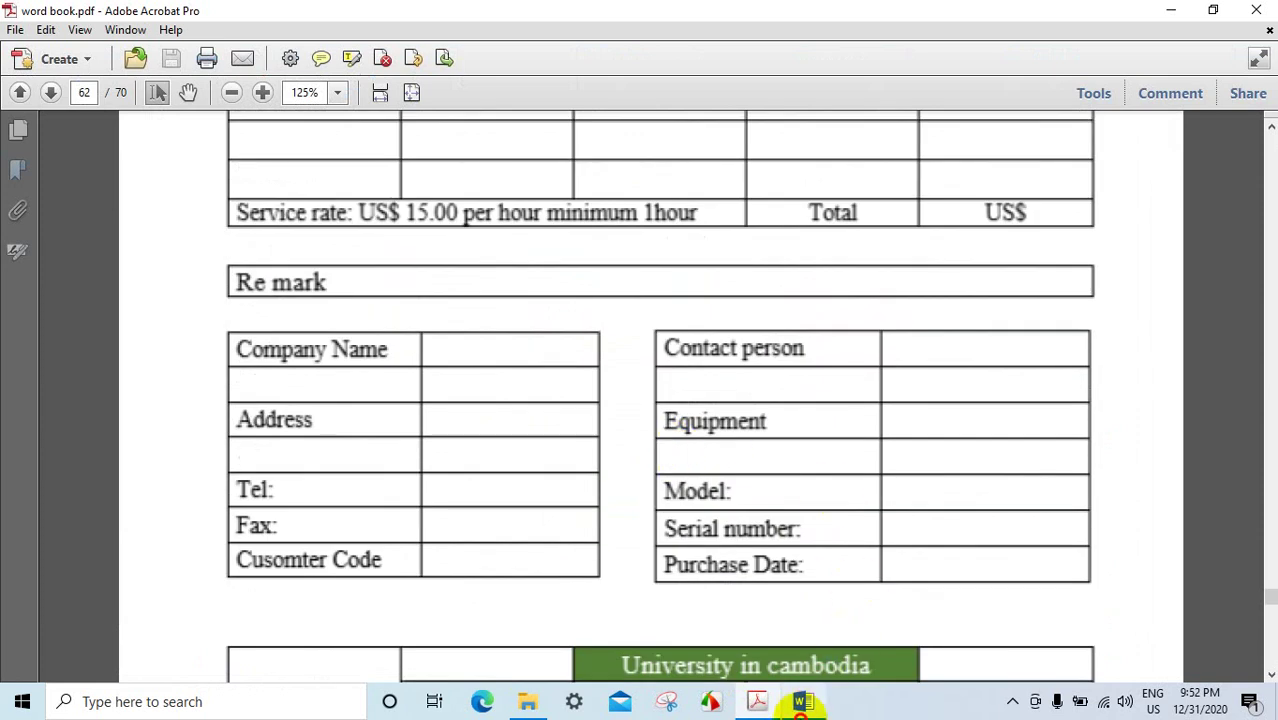
left_click(805, 701)
- Review the tables and clear the text selection in the green 'fdhdjfjfjff' header cell
scroll(337, 257, "up", 2)
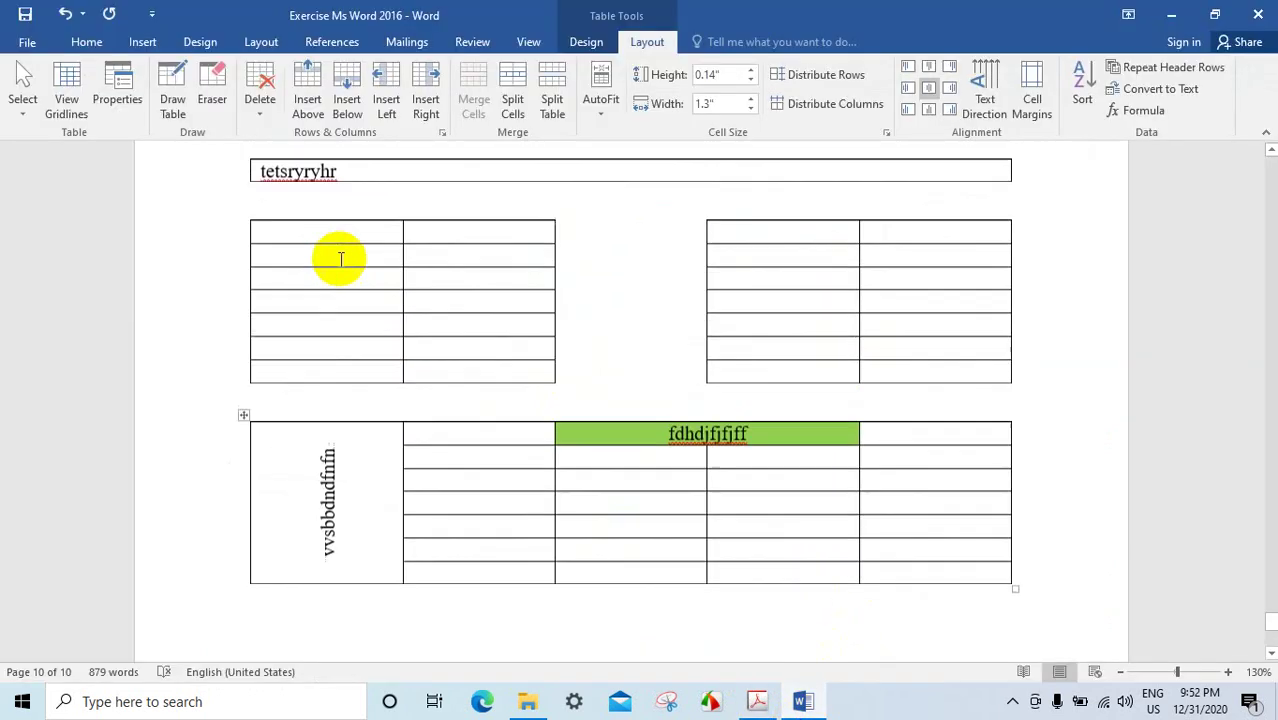
scroll(340, 262, "up", 3)
scroll(337, 257, "up", 3)
scroll(451, 323, "down", 3)
scroll(679, 314, "down", 3)
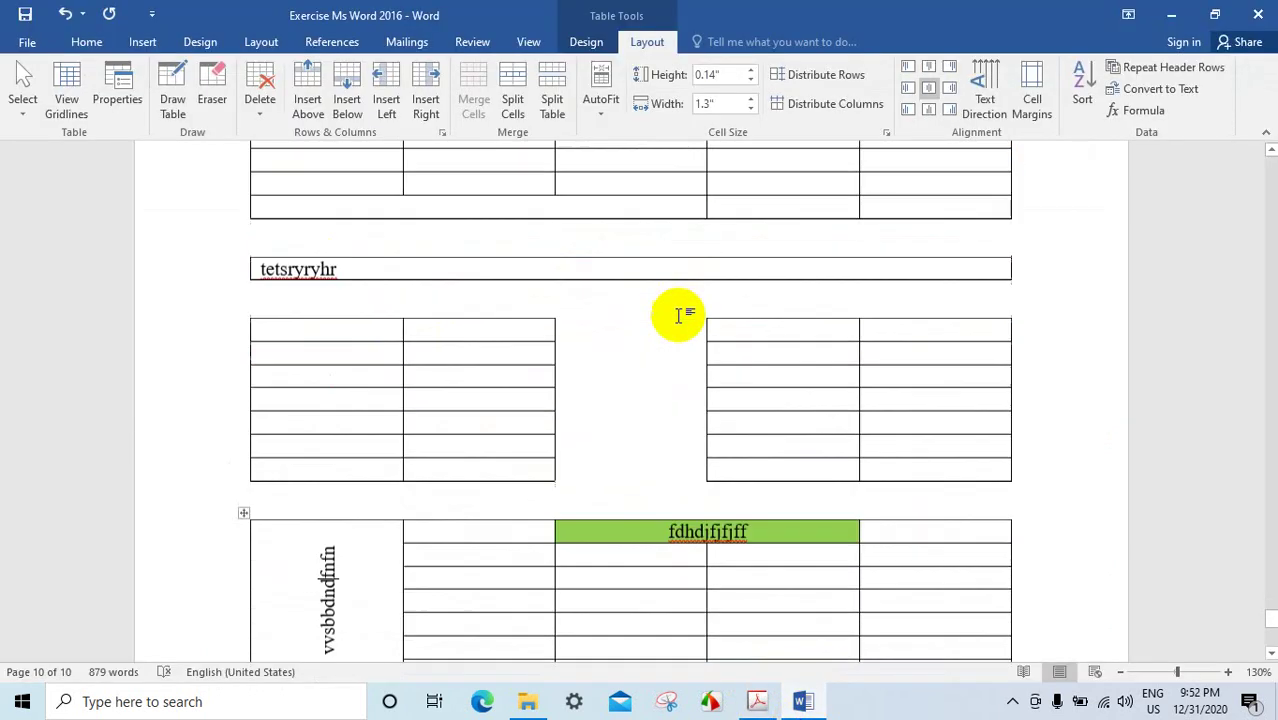
scroll(678, 315, "down", 1)
scroll(690, 310, "down", 3)
left_click_drag(708, 333, 745, 343)
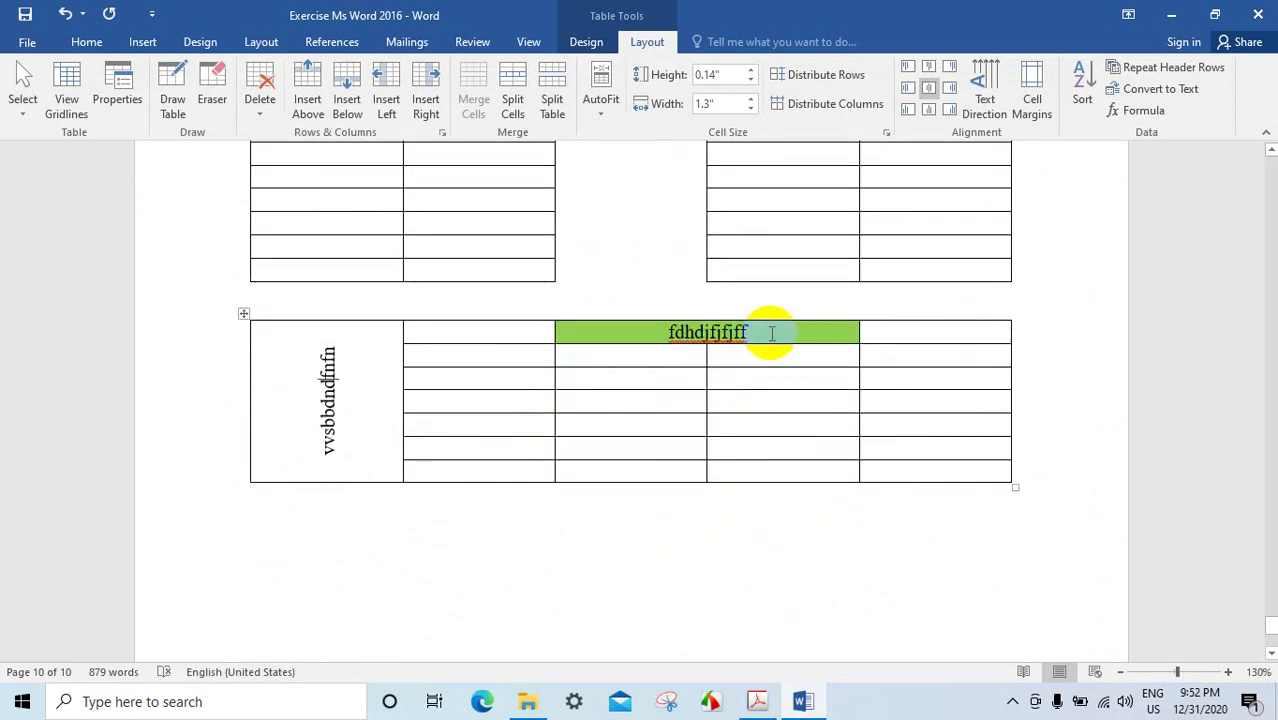
left_click(770, 333)
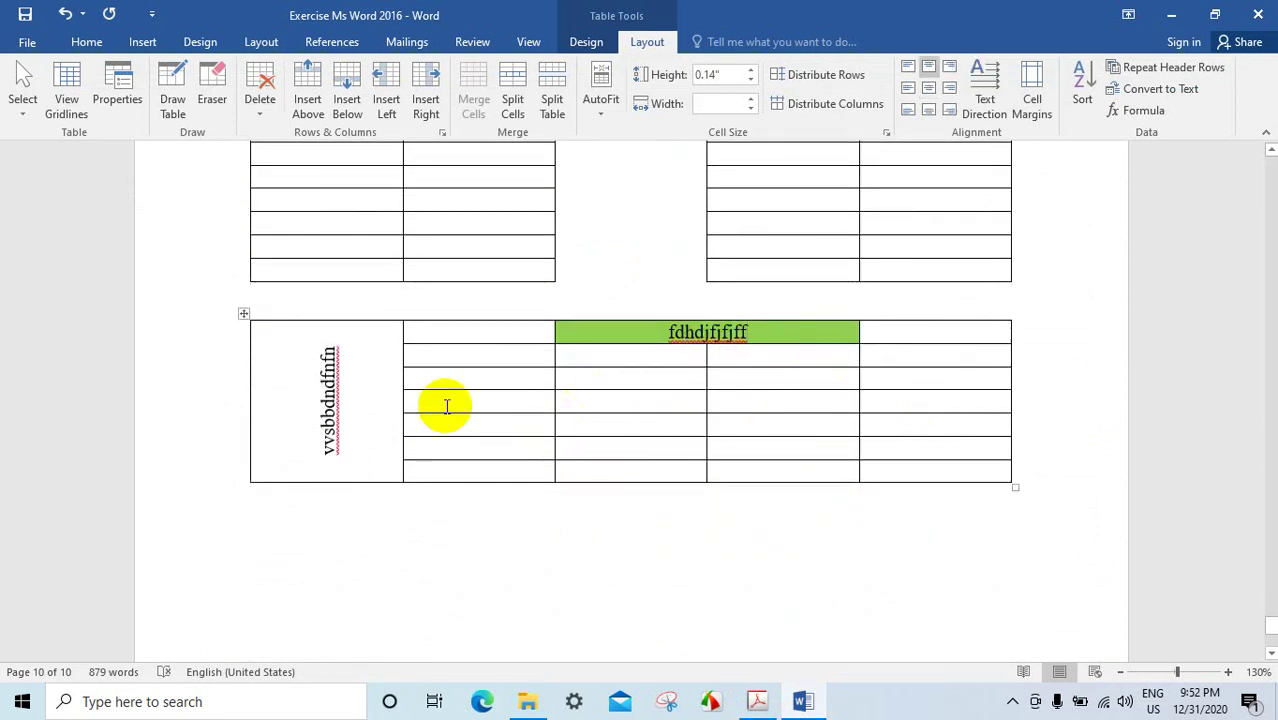
- Recheck the tables, then click lower in the document to leave the green header cell
scroll(676, 402, "up", 3)
scroll(688, 394, "up", 2)
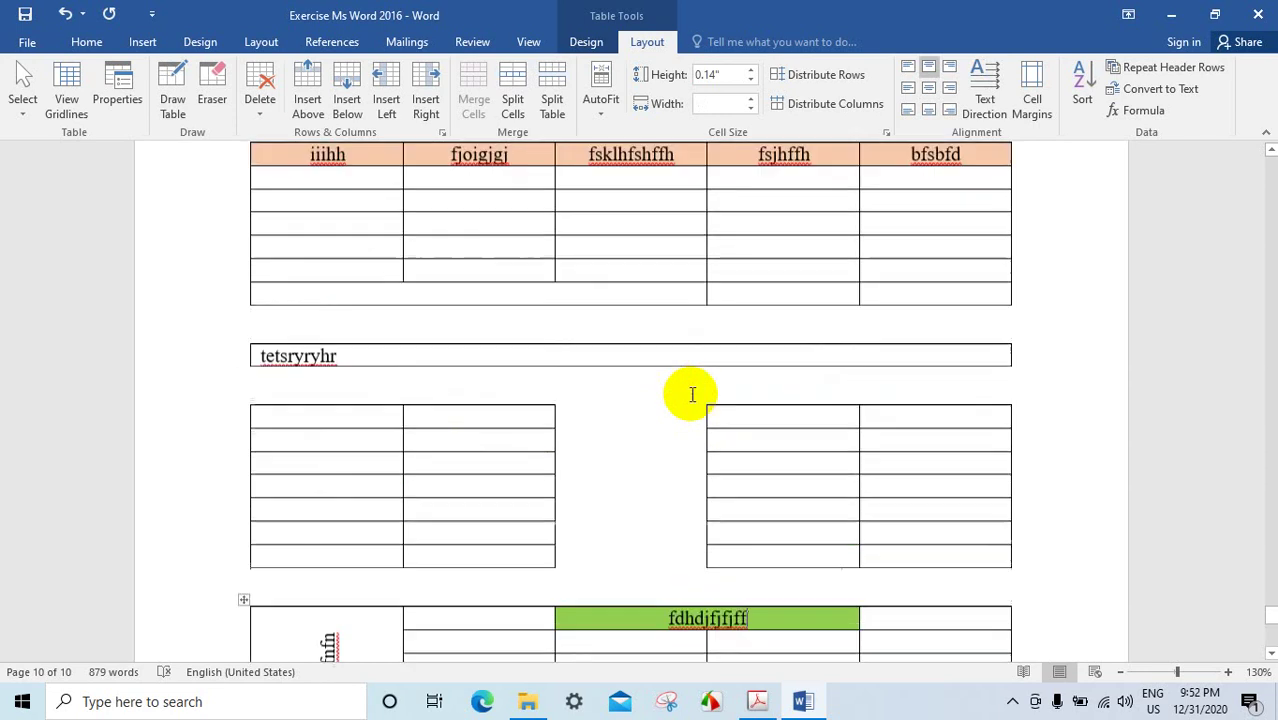
scroll(697, 394, "down", 2)
left_click(1012, 701)
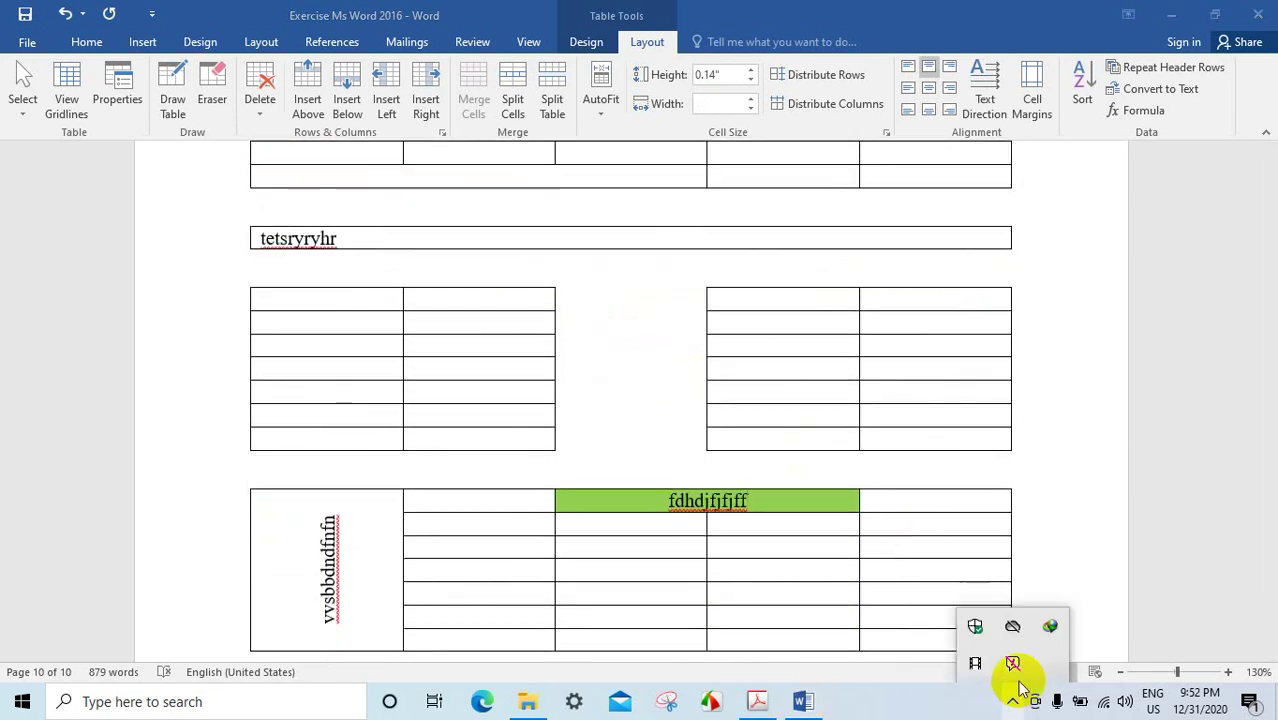